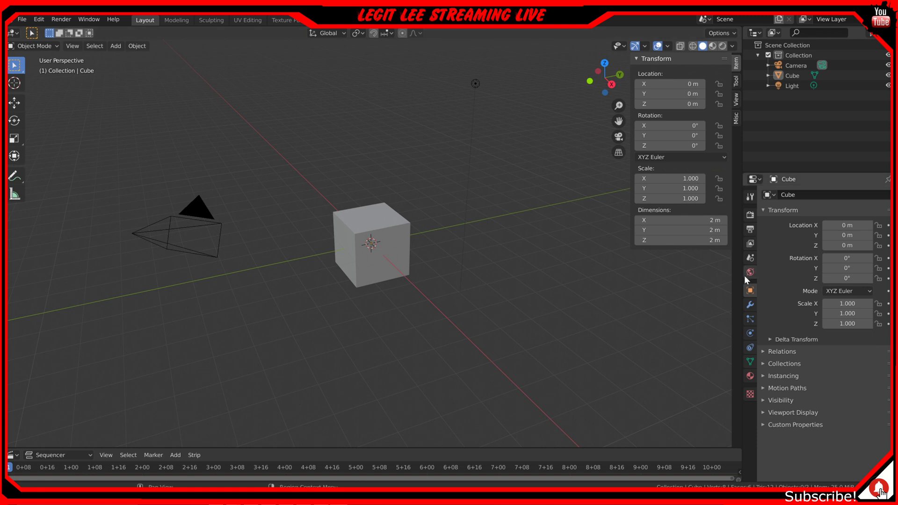
- Set the scene's unit scale to 0.001 and its length unit to millimeters
left_click(750, 258)
left_click(785, 253)
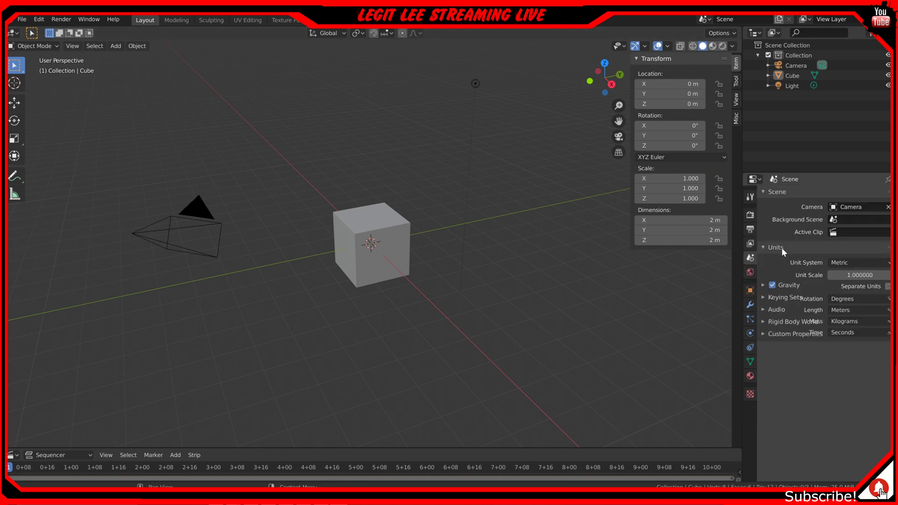
left_click(864, 276)
type("0.001")
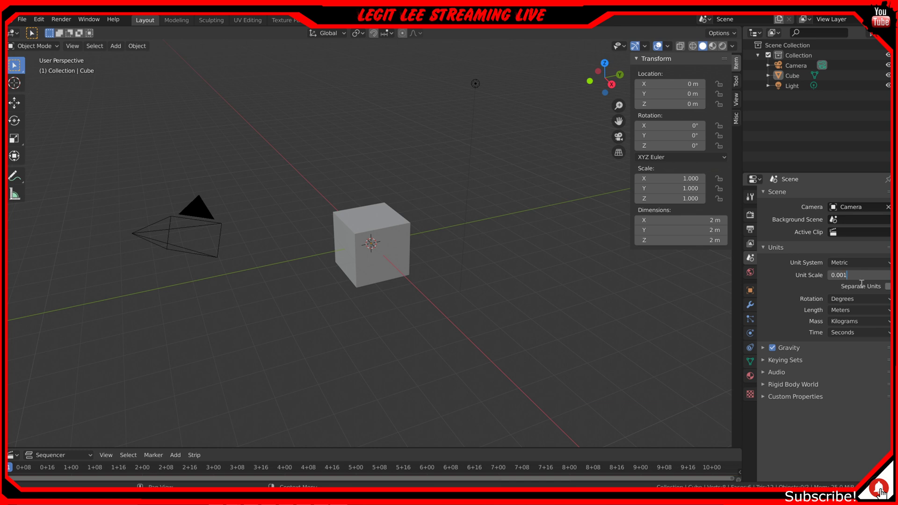
left_click(845, 314)
left_click(846, 314)
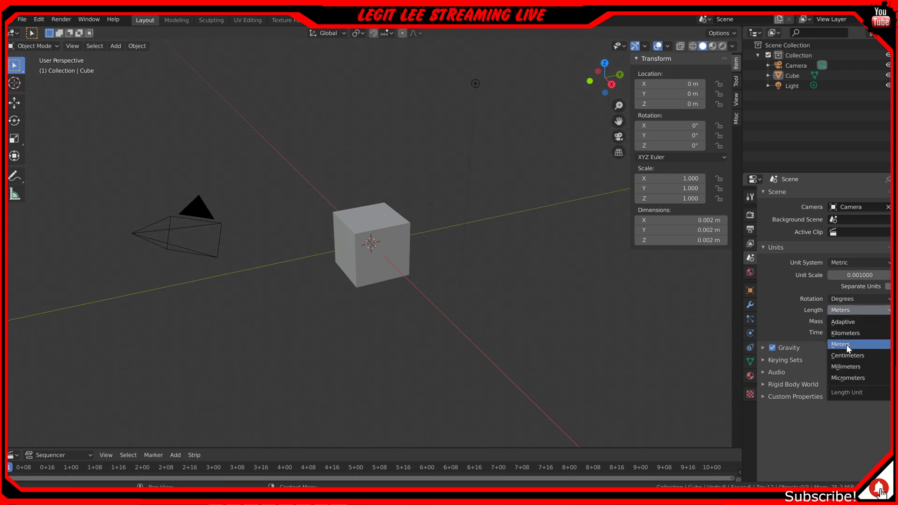
left_click(851, 369)
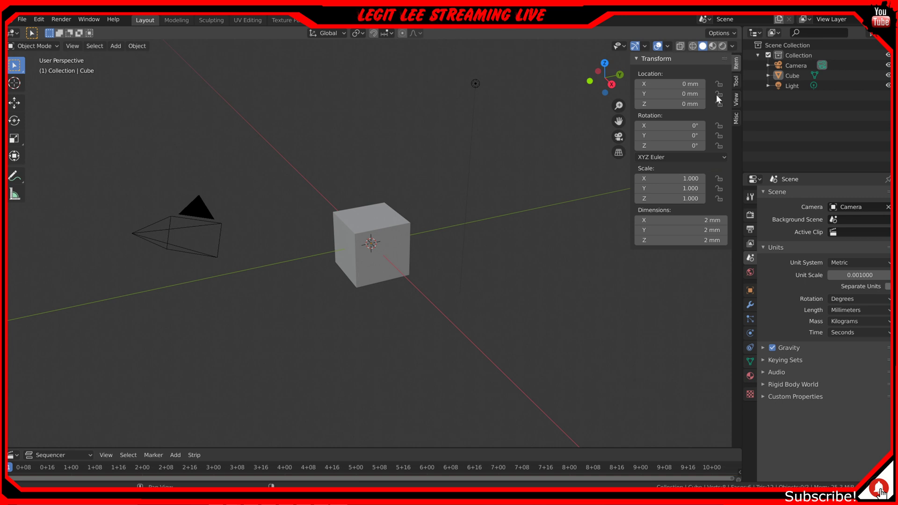
- Set the viewport's clip end distance to 1000000
left_click(734, 101)
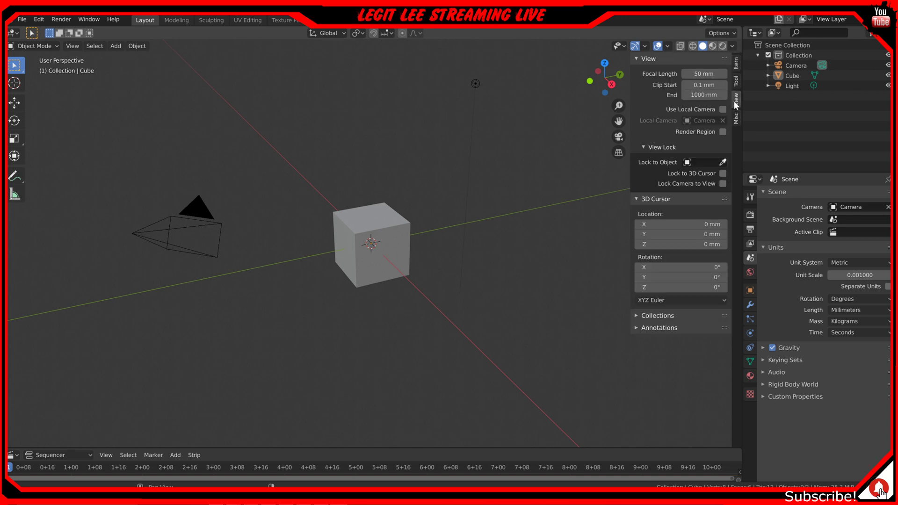
left_click(699, 95)
type("1000000")
key("Return")
- Set the grid scale in the viewport overlays to 0.001
left_click(667, 46)
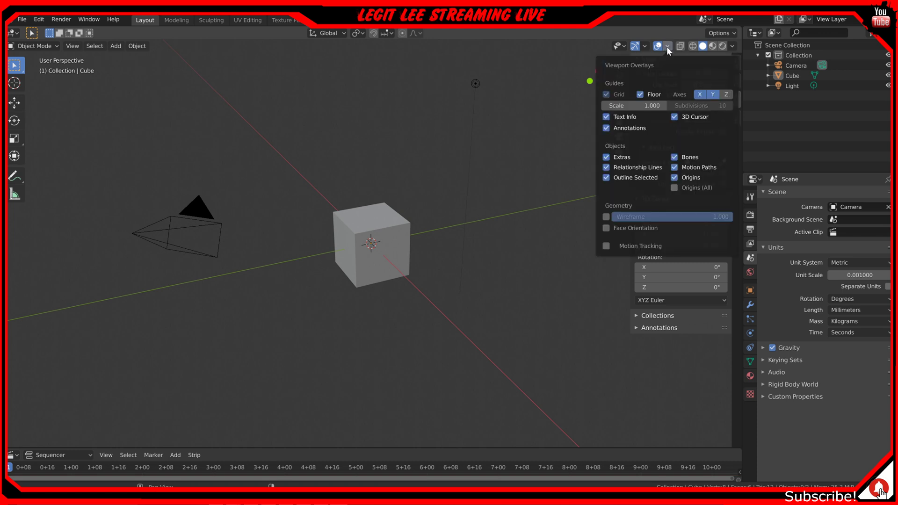
left_click(624, 109)
type("0.001")
key("Return")
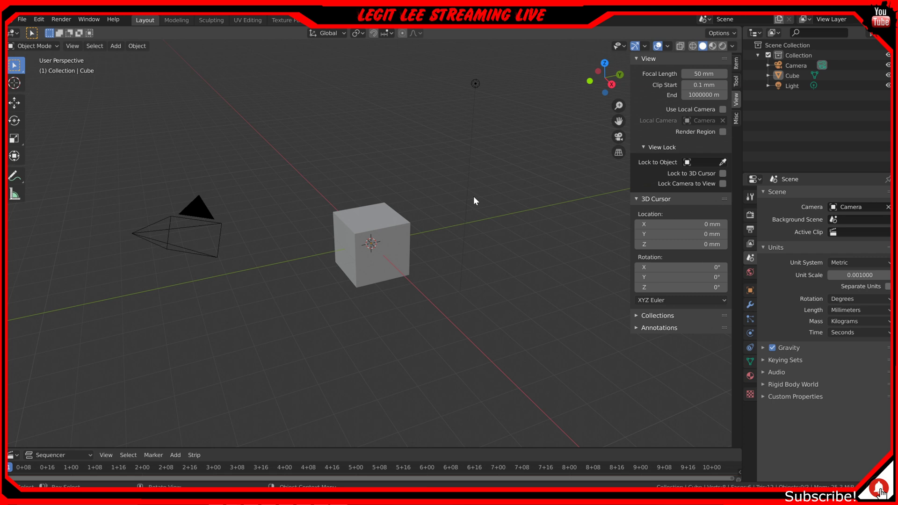
- In front view, move the cube up 1 mm along Z with grid snapping so its base sits on the origin
key("KP_1")
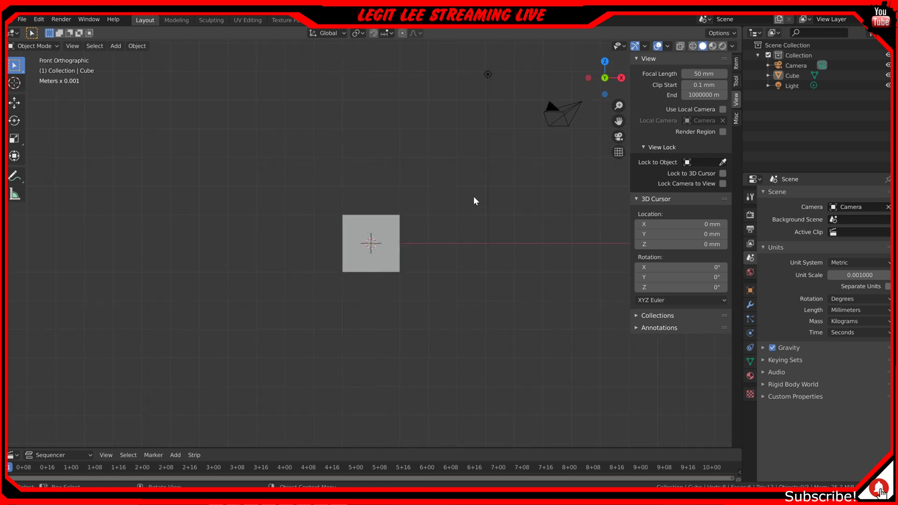
left_click(15, 103)
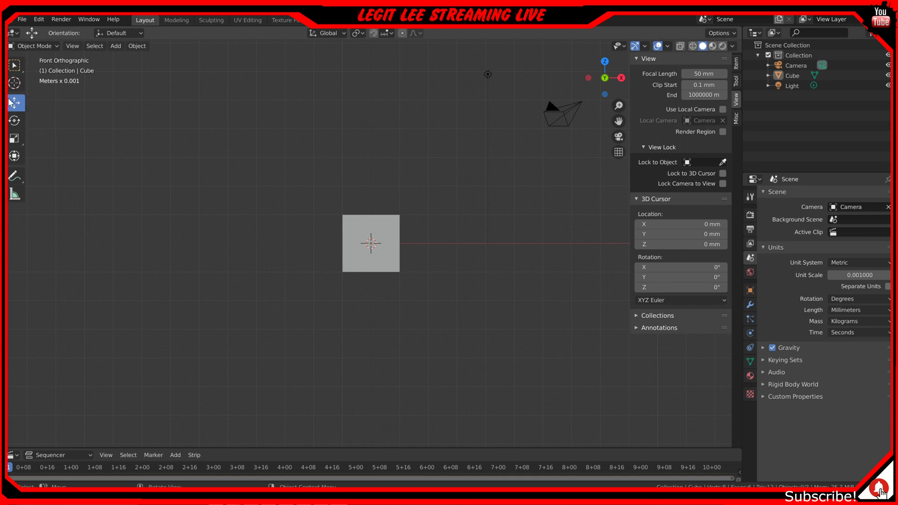
left_click(358, 234)
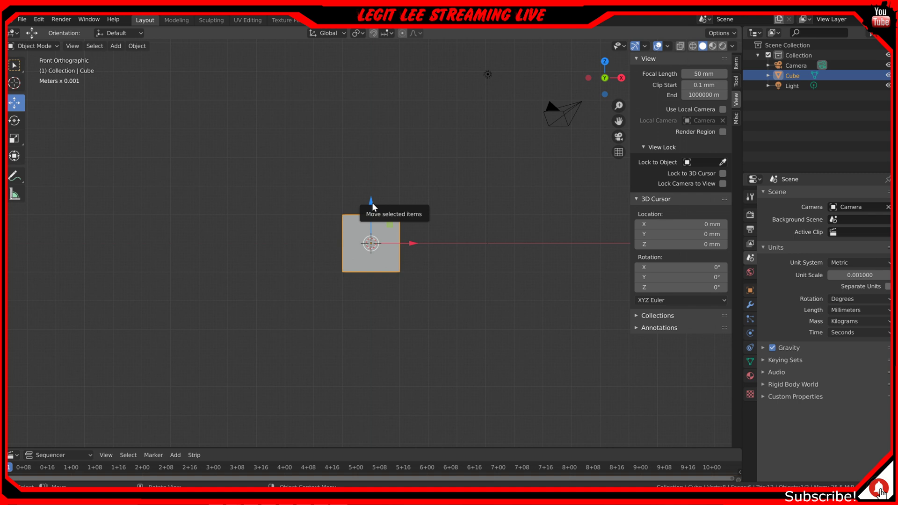
mouse_move(373, 204)
left_mouse_down("ctrl")
mouse_move(372, 182)
mouse_move(371, 191)
left_mouse_up("ctrl")
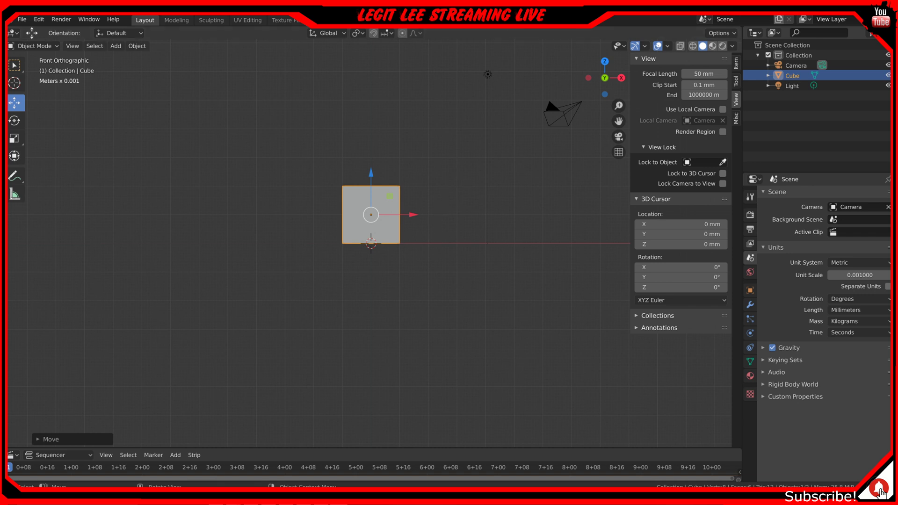
- Add a mesh cylinder at the 3D cursor
scroll(452, 240, "up", 4)
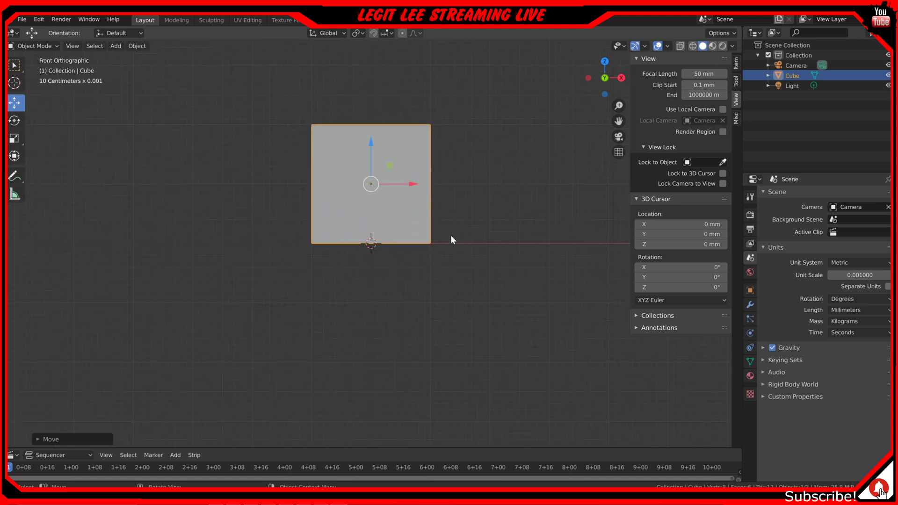
middle_click_drag(451, 235, 429, 363, "shift")
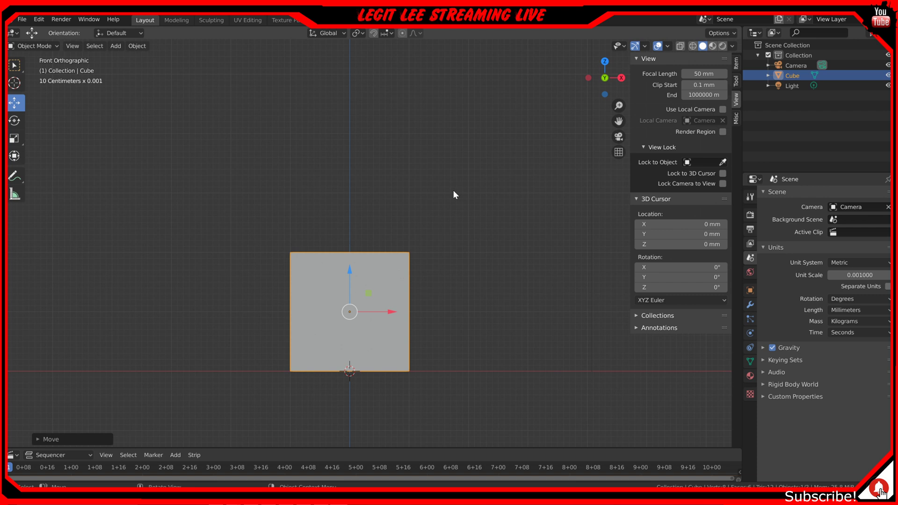
key("shift+a")
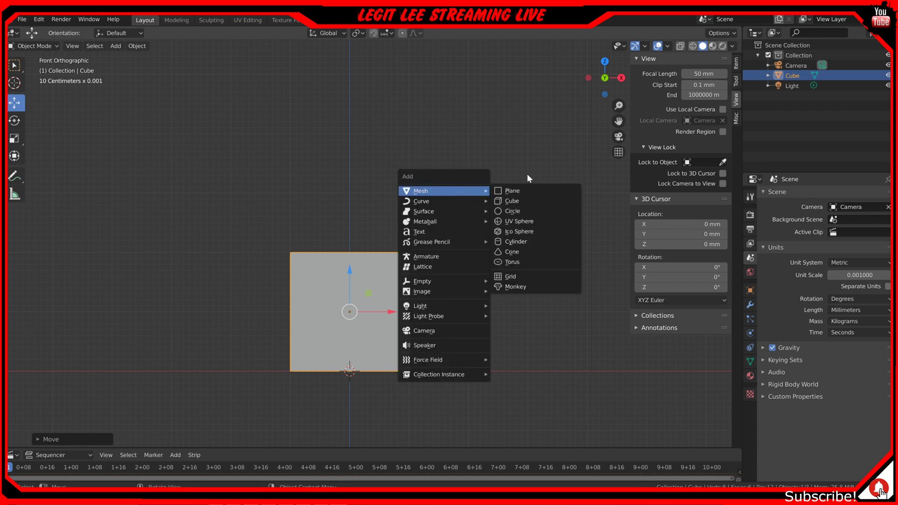
left_click(521, 242)
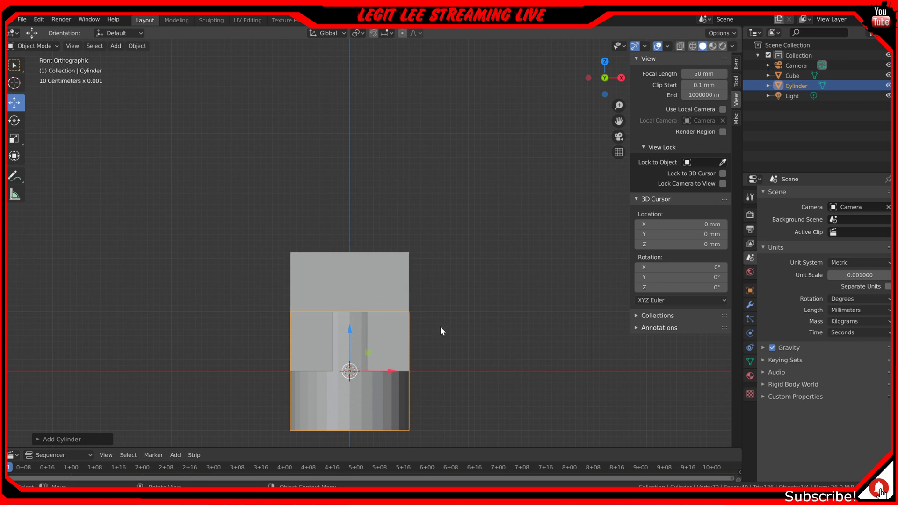
- Set the cylinder's dimensions to X 15 mm, Y 15 mm and Z 24 mm
left_click(736, 64)
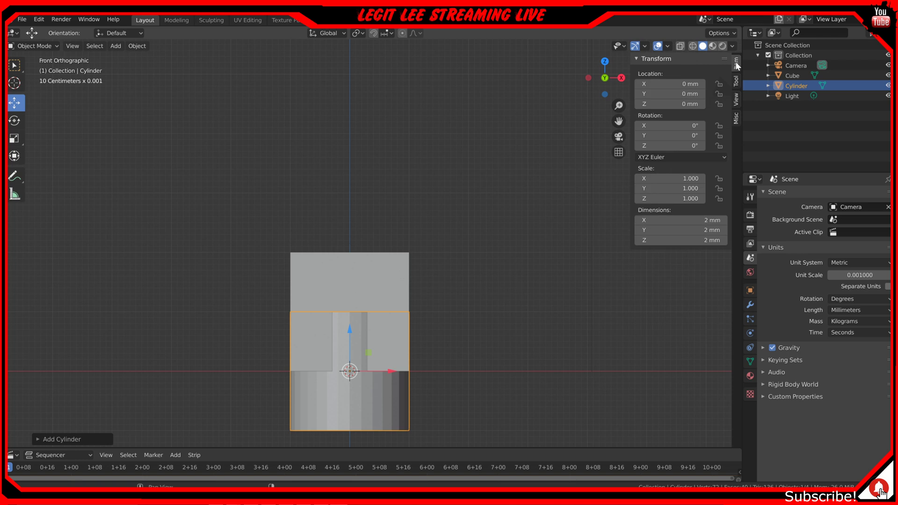
left_click(715, 220)
type("15")
key("Tab")
type("15")
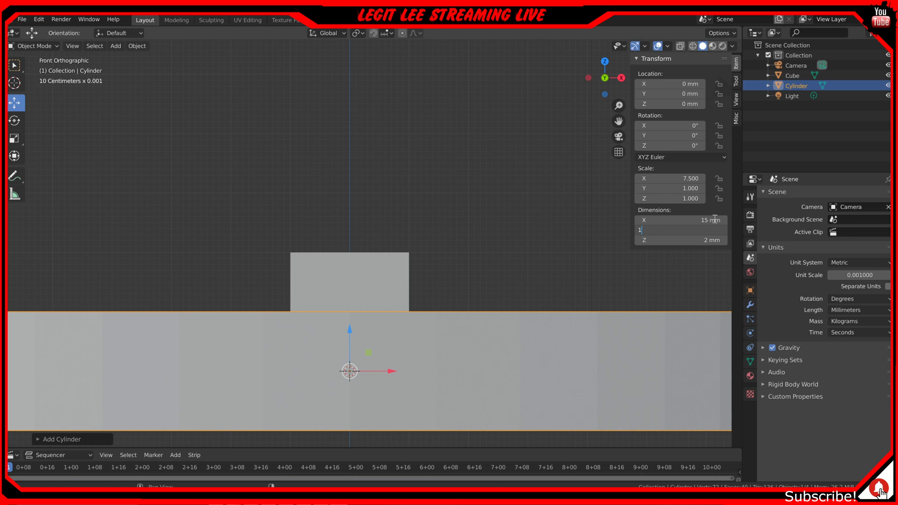
key("Tab")
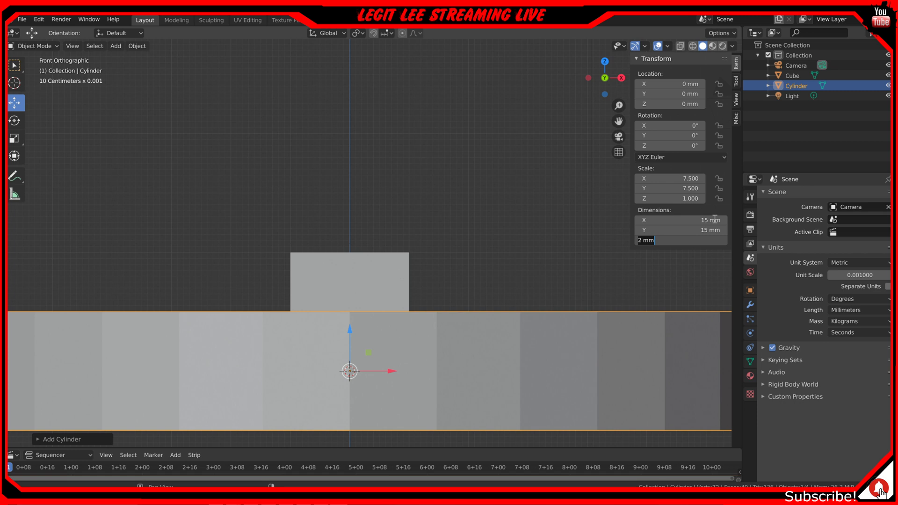
type("24")
key("Return")
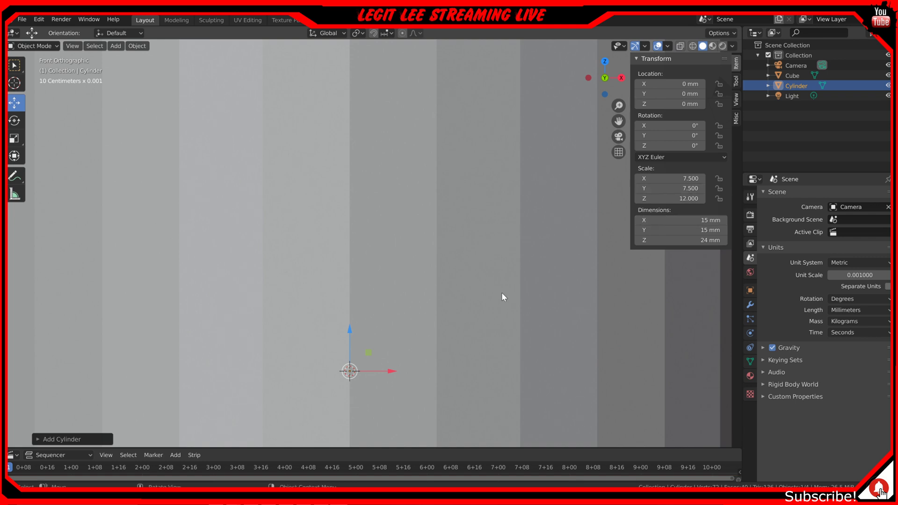
- Set the cube's dimensions to 20 mm in X, Y and Z
scroll(501, 293, "down", 4)
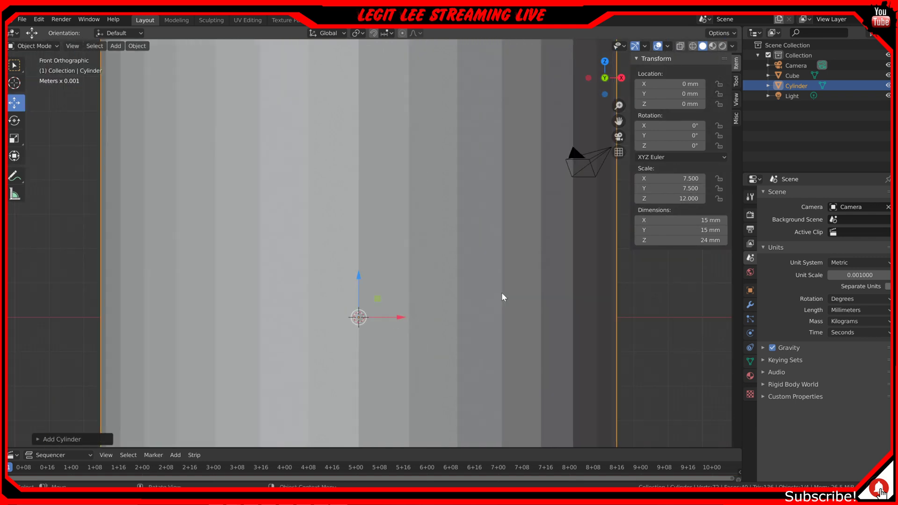
scroll(503, 294, "down", 3)
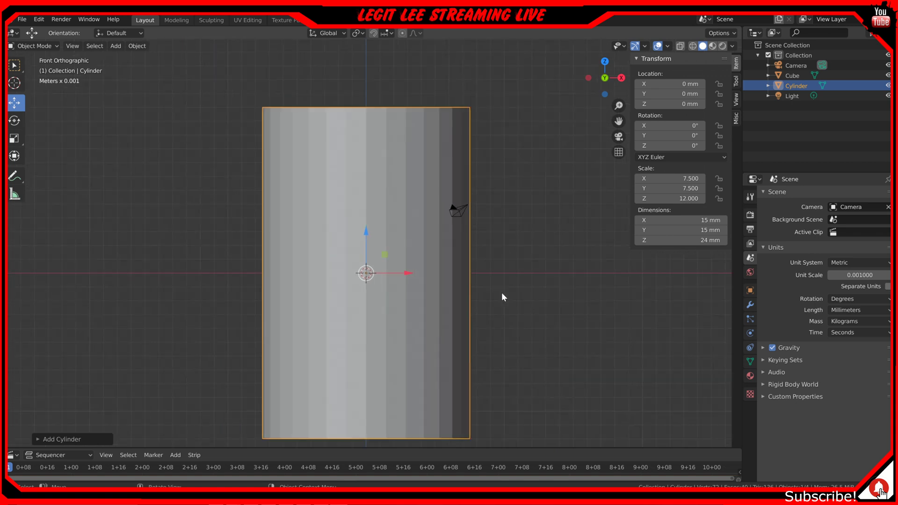
scroll(502, 296, "down", 2)
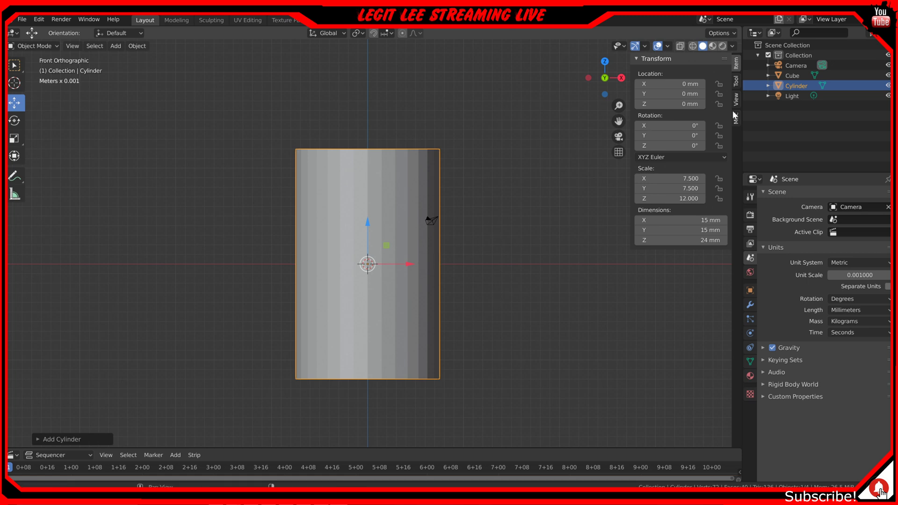
left_click(794, 74)
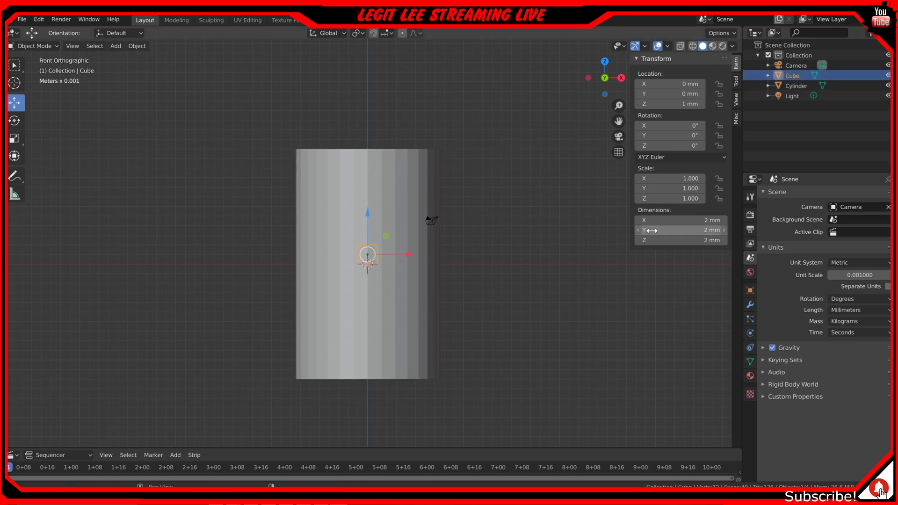
left_click(679, 220)
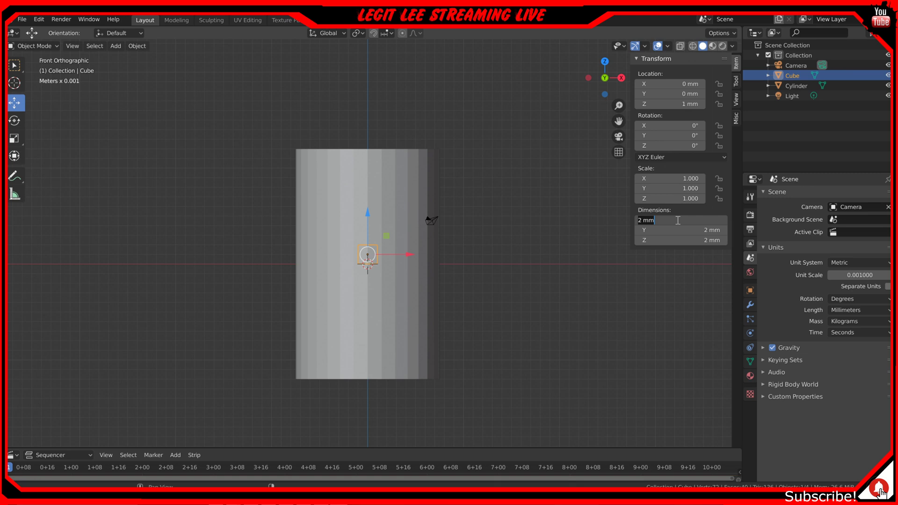
type("20")
key("Tab")
type("20")
key("Tab")
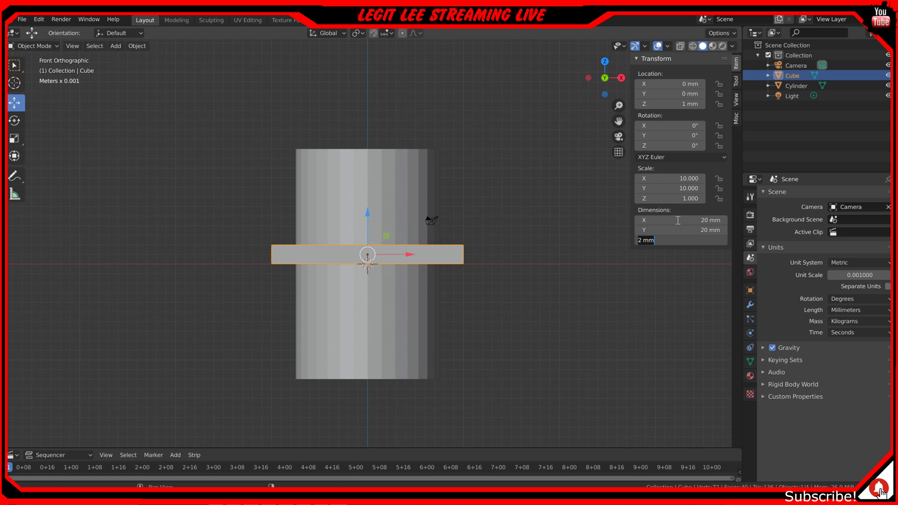
type("20")
key("Return")
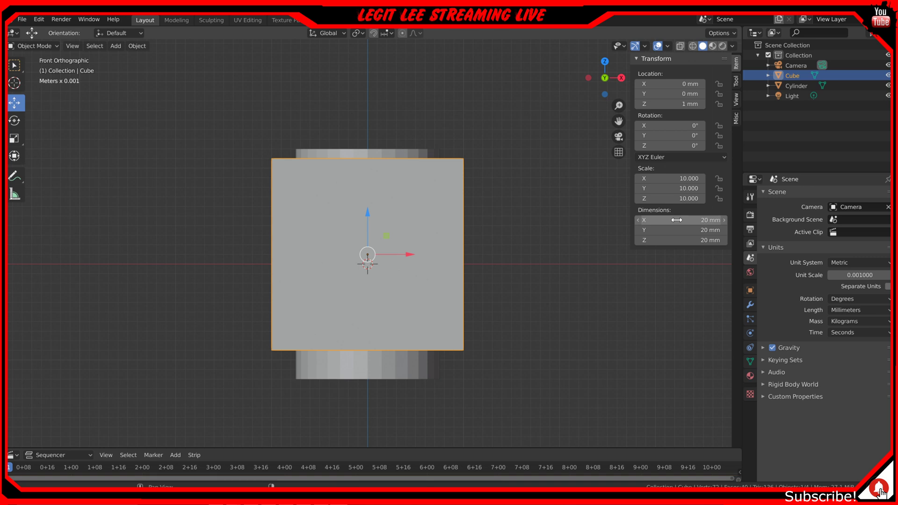
- Hide the cube so that only the cylinder shows in the viewport
left_click(343, 153)
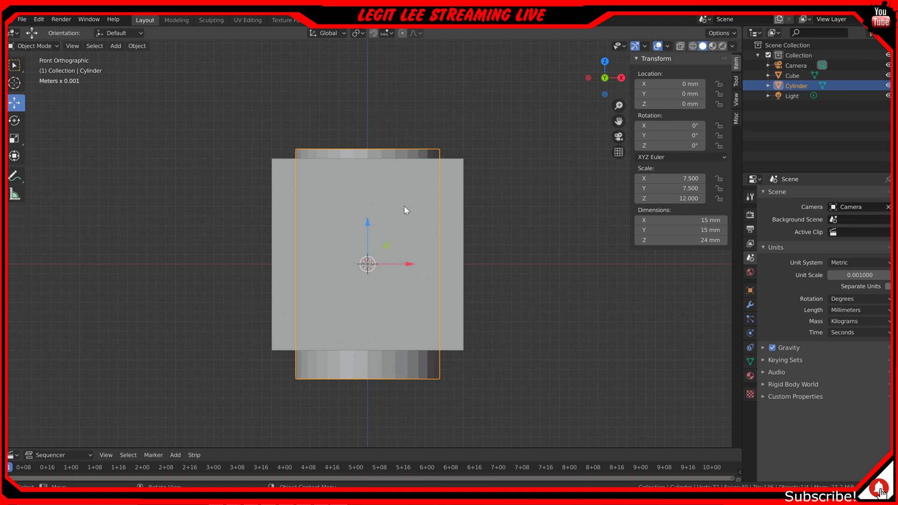
left_click(451, 182)
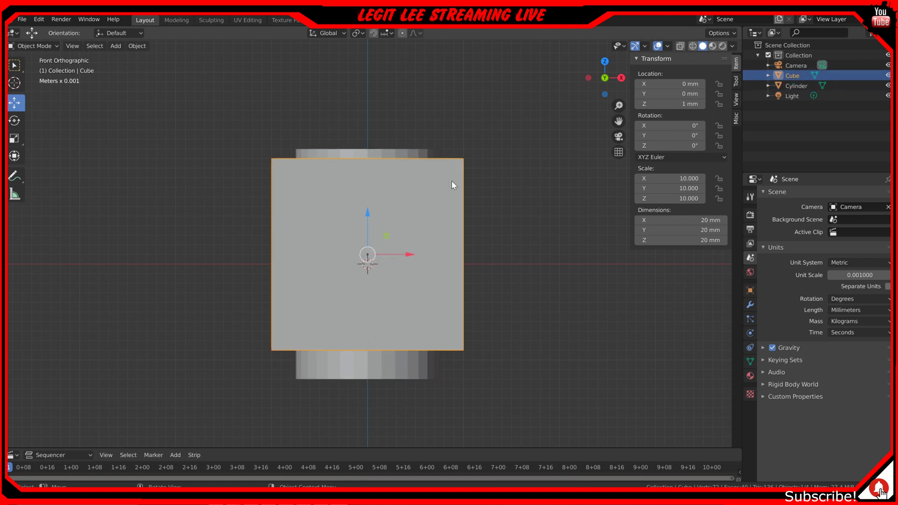
key("h")
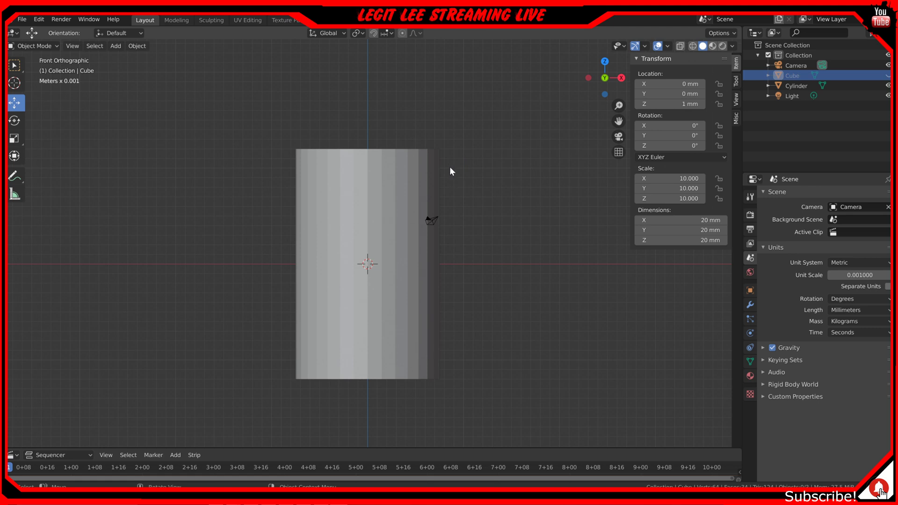
- In Edit Mode, add four evenly spaced horizontal loop cuts around the cylinder without sliding them
left_click(367, 217)
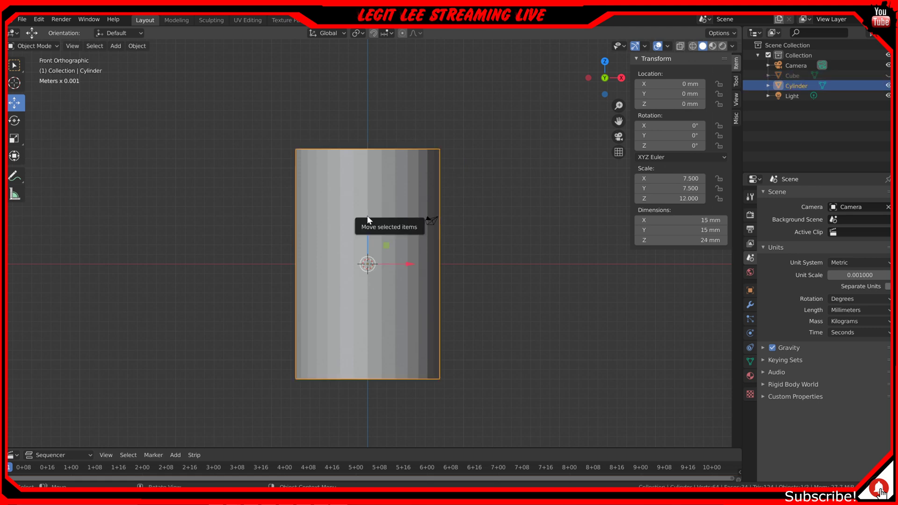
key("Tab")
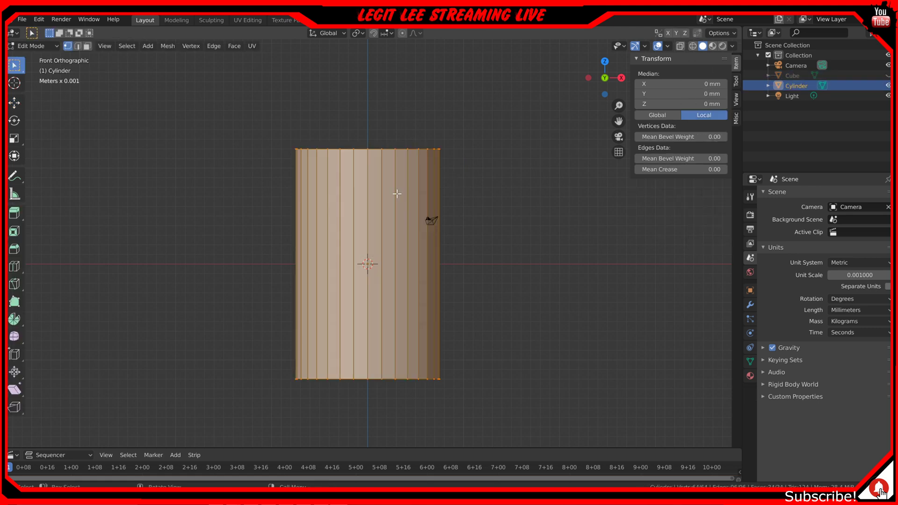
key("ctrl+r")
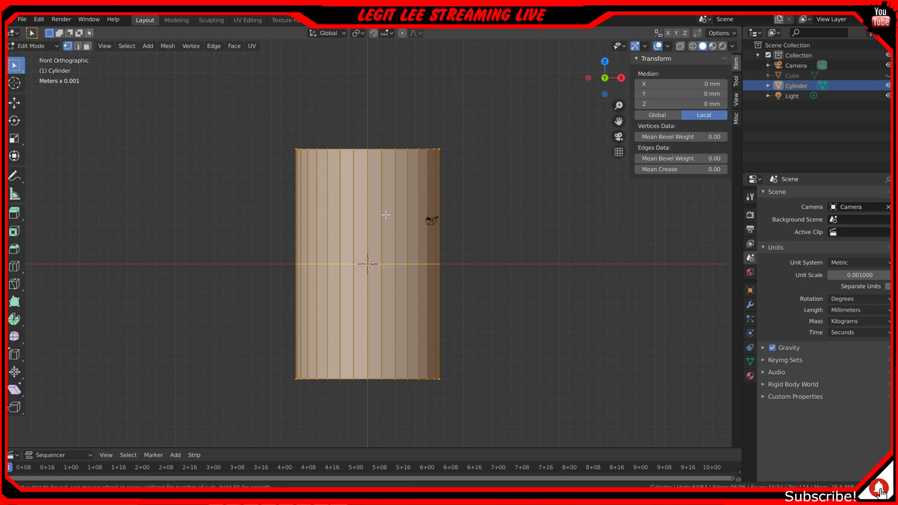
scroll(386, 215, "up", 1)
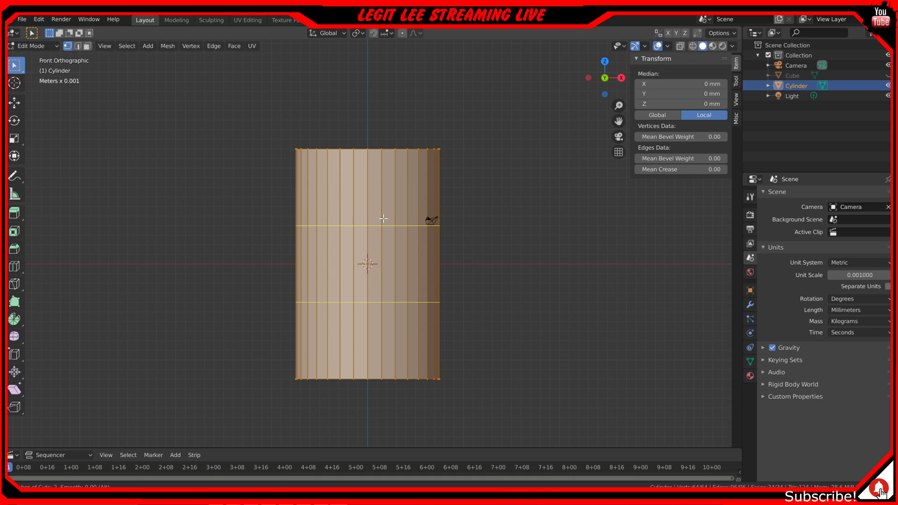
scroll(383, 219, "up", 2)
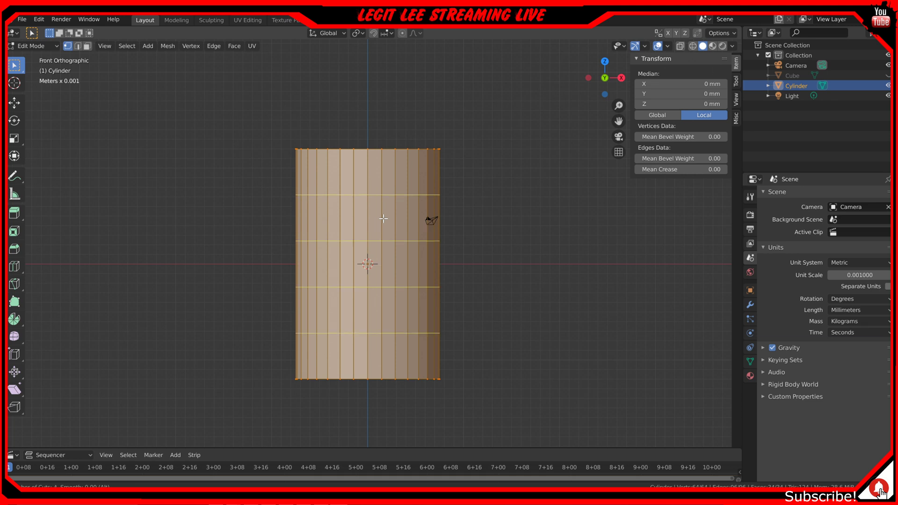
left_click(383, 219)
right_click(383, 219)
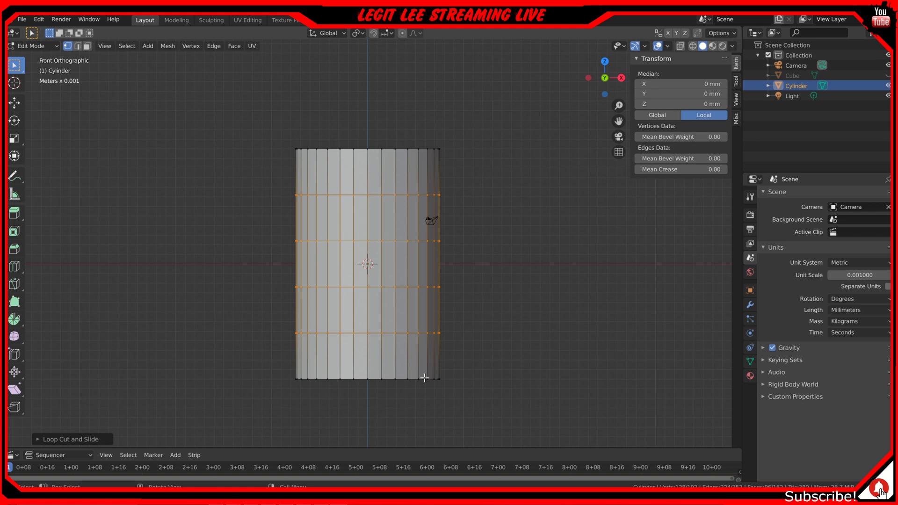
- Switch the viewport to wireframe shading and deselect all of the cylinder's geometry
key("b")
key("Escape")
key("z")
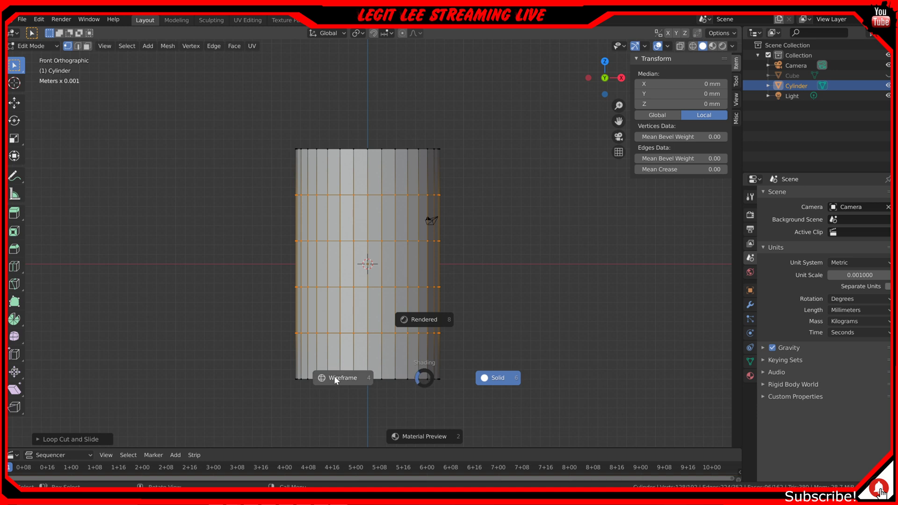
left_click(313, 376)
key("a")
key("a")
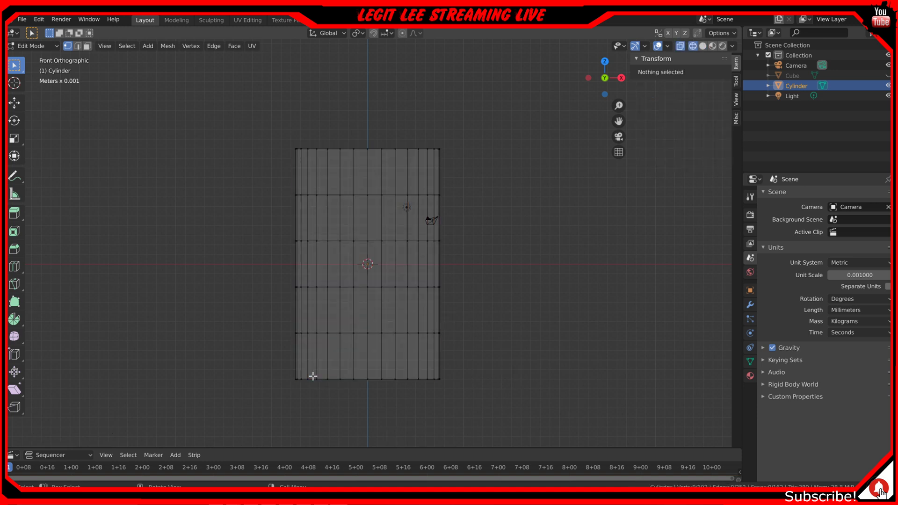
- Box-select the cylinder's bottom ring of vertices and scale it down to a small tip on the centre axis
key("b")
left_click_drag(235, 354, 494, 407)
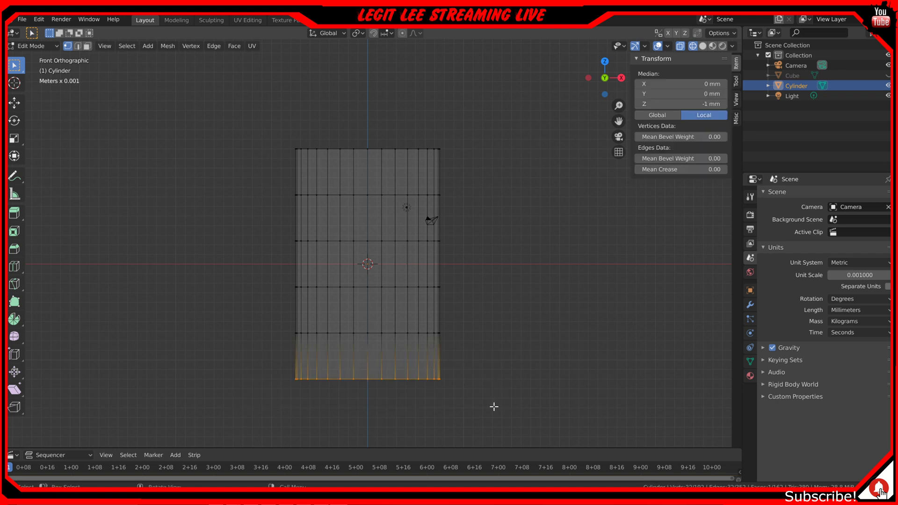
key("s")
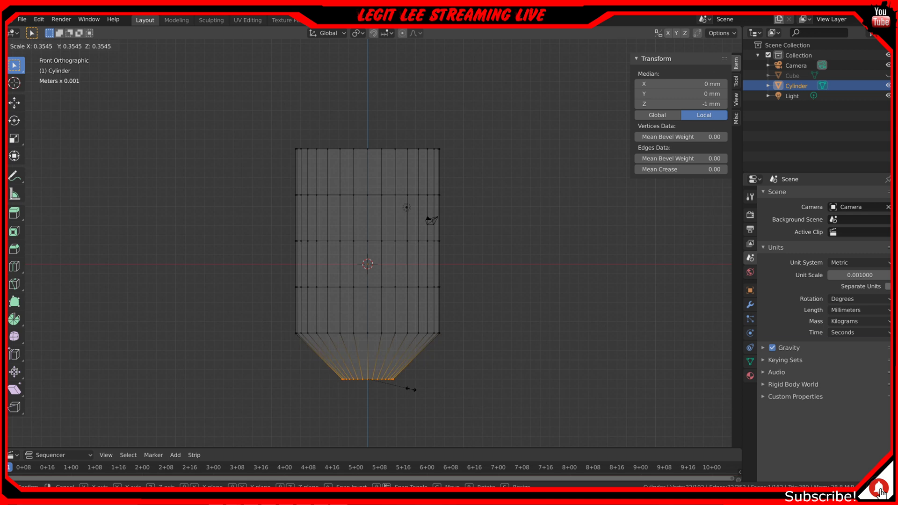
left_click(373, 382)
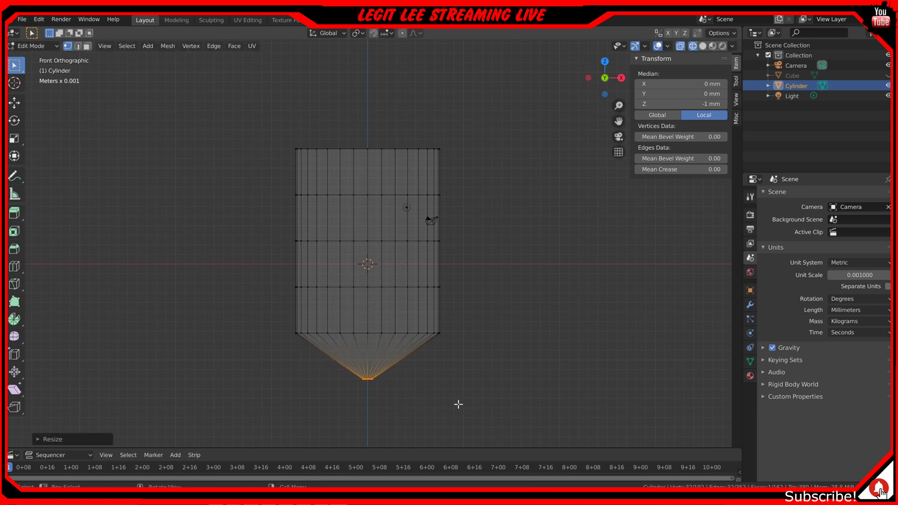
- Check the tip up close and scale its ring down further until the vertices practically meet in a point
scroll(458, 405, "up", 3)
middle_click_drag(483, 406, 490, 234, "shift")
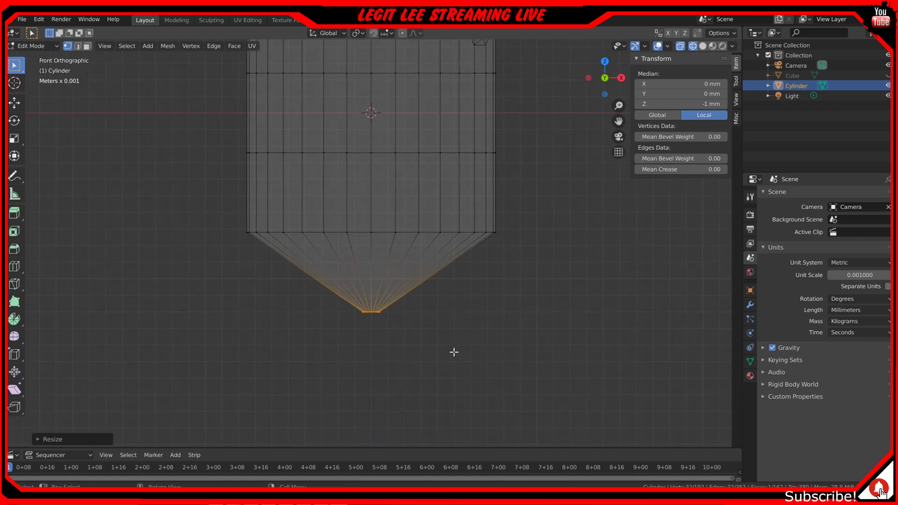
scroll(454, 352, "up", 4)
scroll(461, 408, "up", 2)
middle_click_drag(465, 423, 463, 283, "shift")
scroll(462, 368, "up", 3)
scroll(462, 367, "up", 1)
middle_click_drag(465, 379, 454, 302, "shift")
scroll(459, 339, "up", 3)
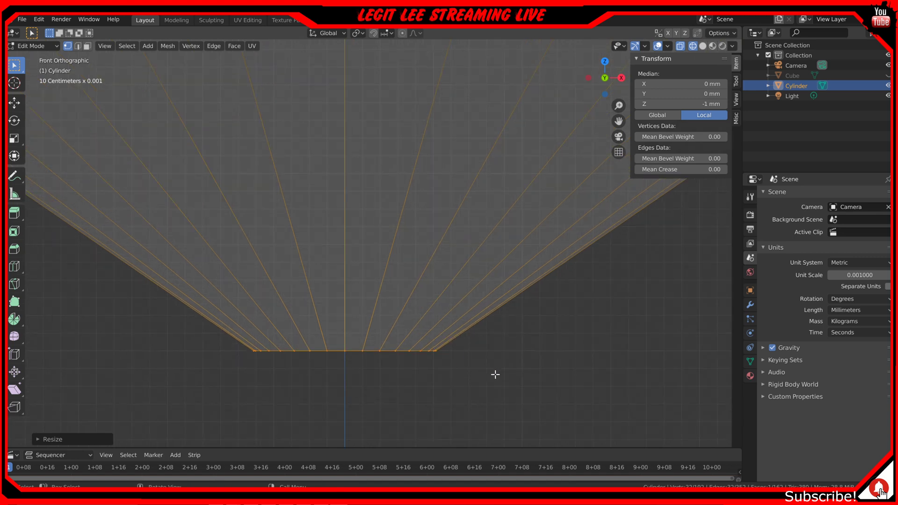
key("s")
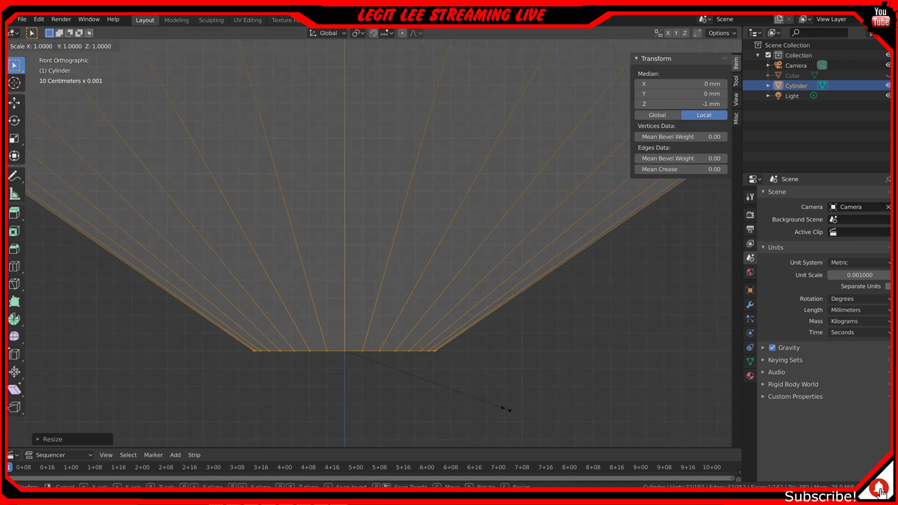
left_click(350, 357)
scroll(377, 361, "down", 5)
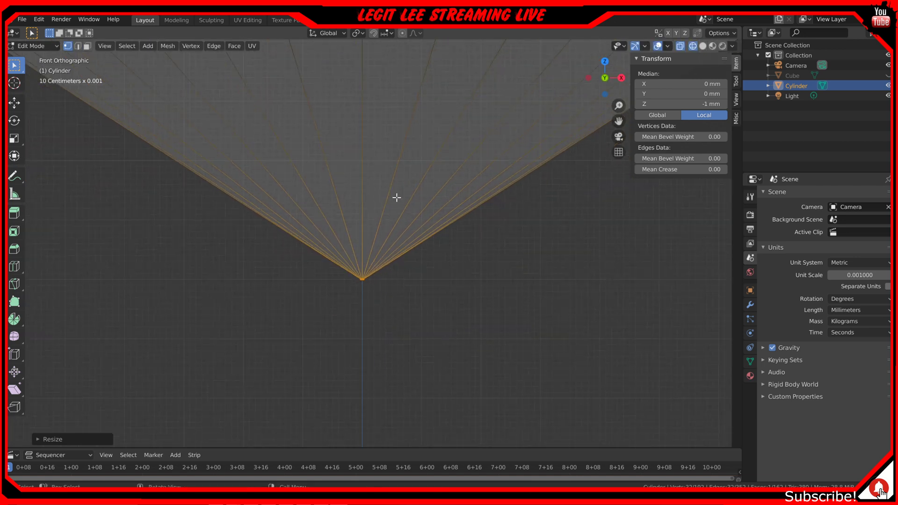
scroll(413, 240, "down", 2)
middle_click_drag(439, 214, 419, 445, "shift")
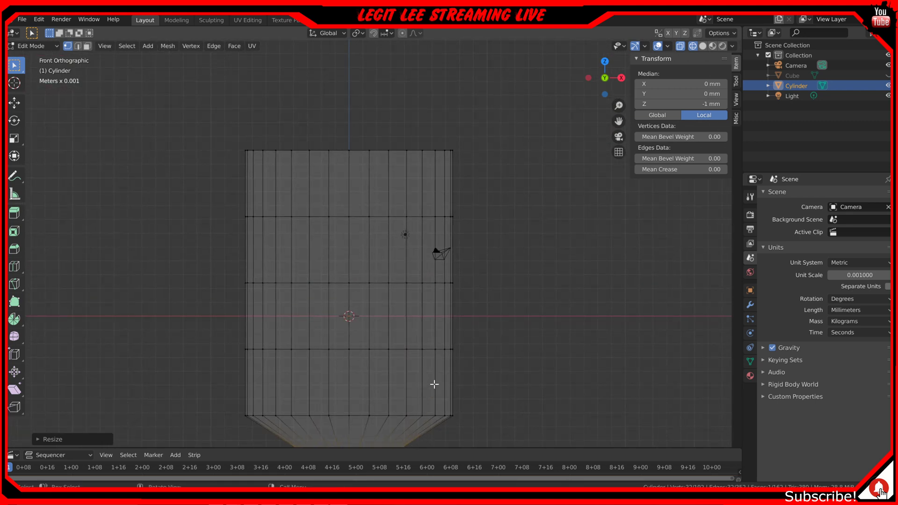
scroll(434, 383, "down", 1)
middle_click_drag(455, 377, 466, 311, "shift")
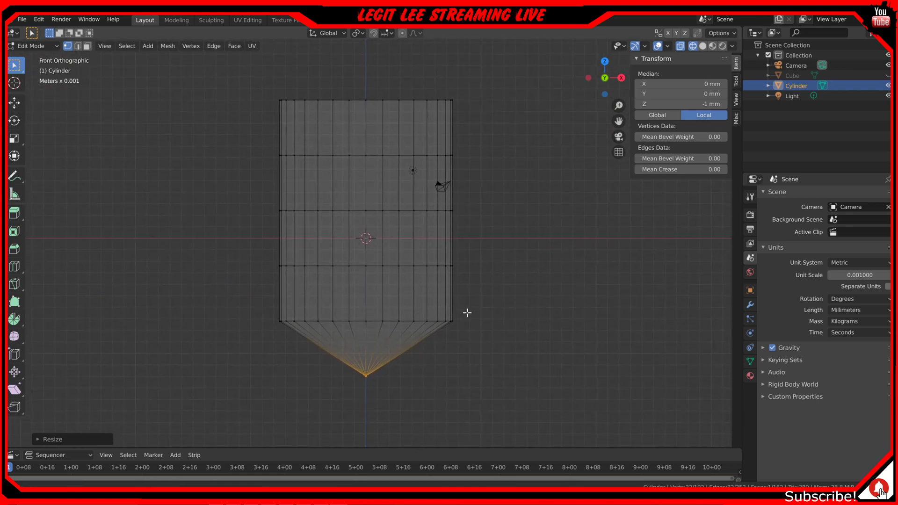
- Select the lowest loop cut above the tip and scale it to about half its width
left_click(407, 321, "alt+shift")
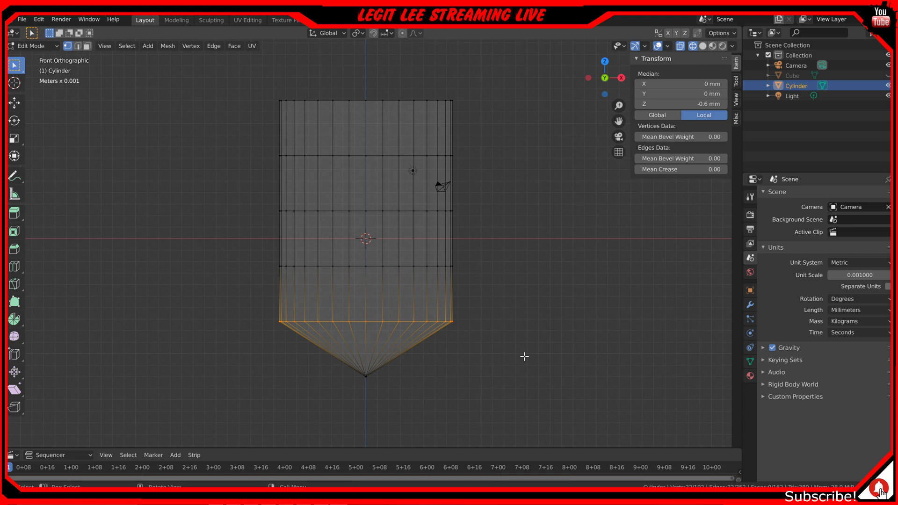
key("s")
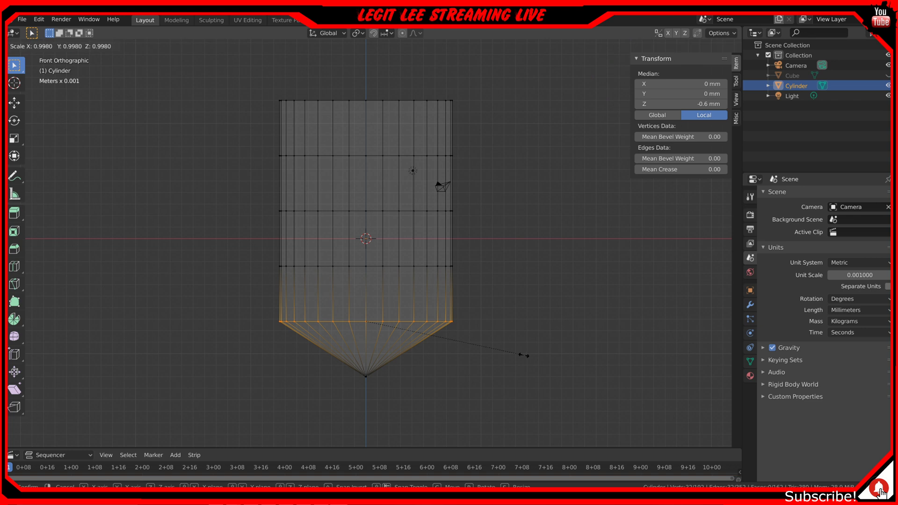
left_click(445, 346)
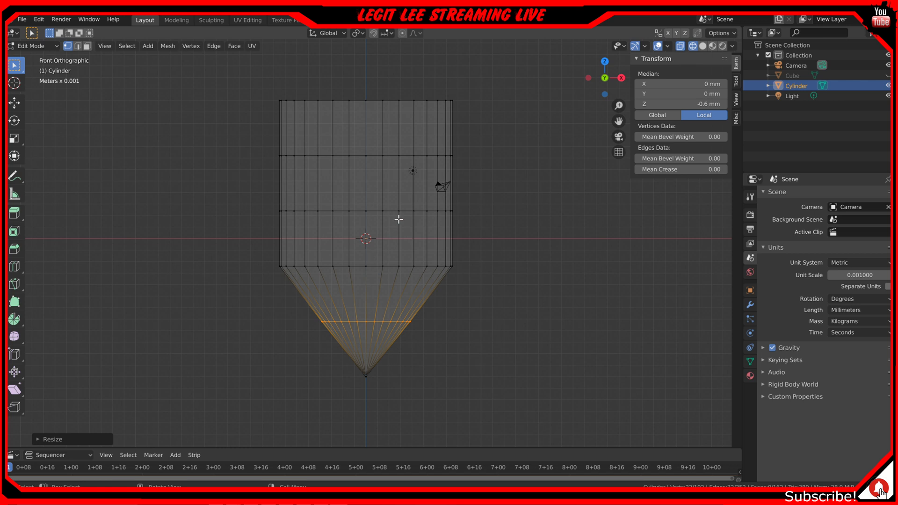
- Select the two opposite X-axis vertices of the second loop cut from the bottom and show the viewport's view settings
left_click(406, 266, "alt")
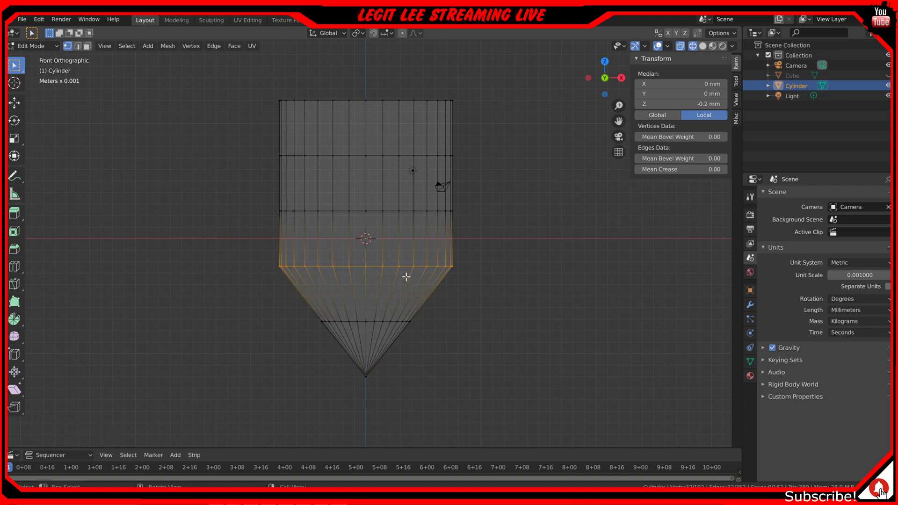
key("KP_7")
scroll(405, 277, "up", 4)
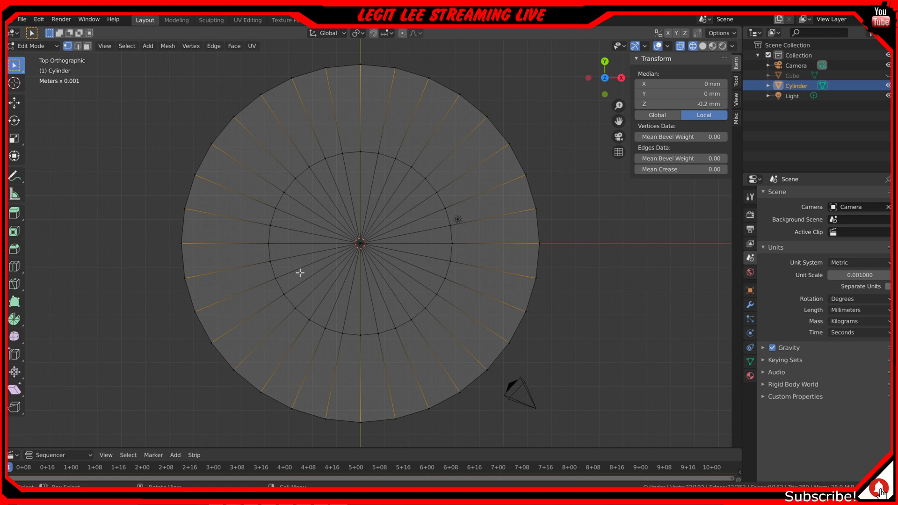
key("KP_3")
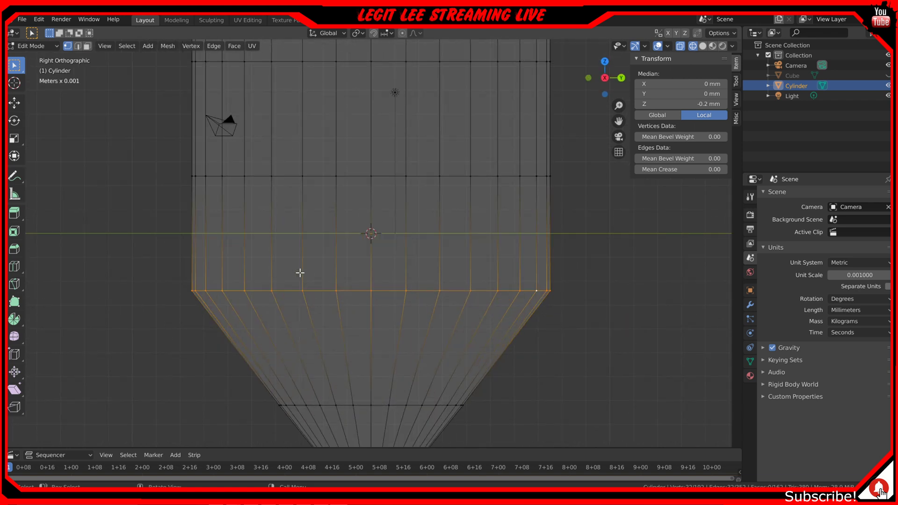
left_click(372, 294)
left_click(375, 291)
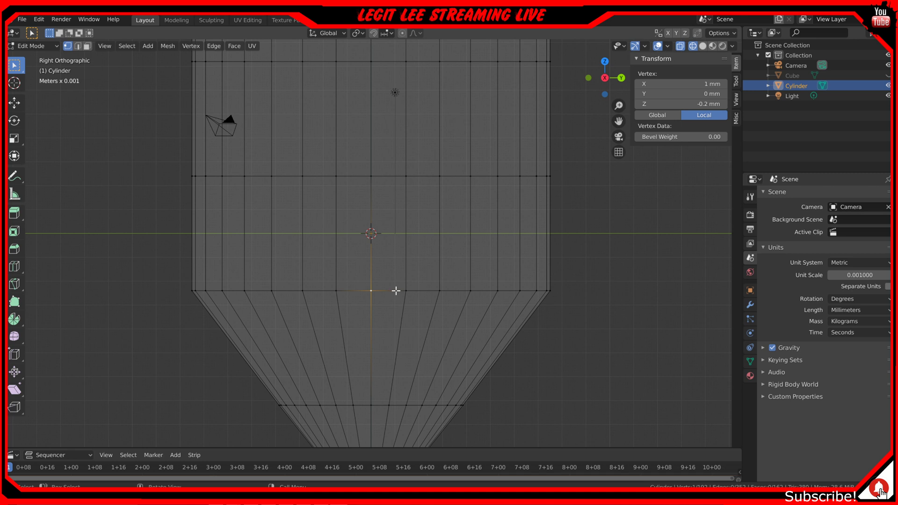
key("ctrl+KP_3")
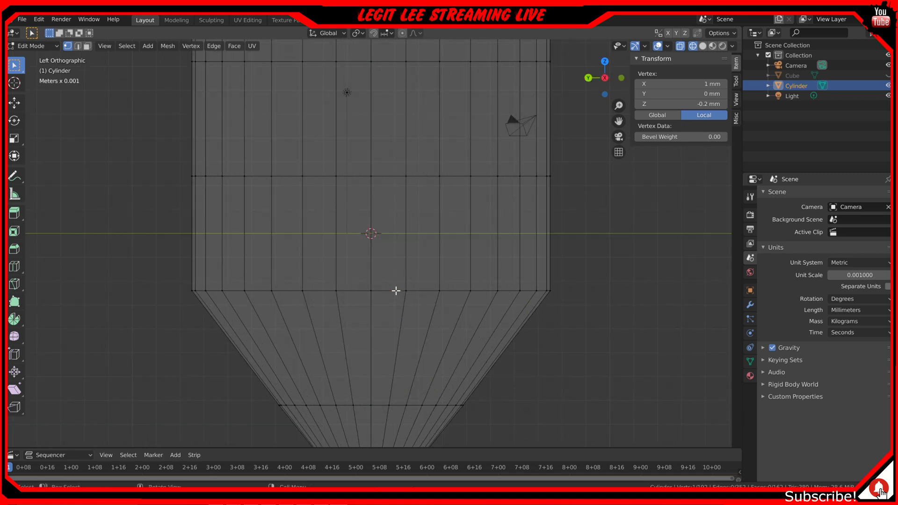
left_click(371, 290, "shift")
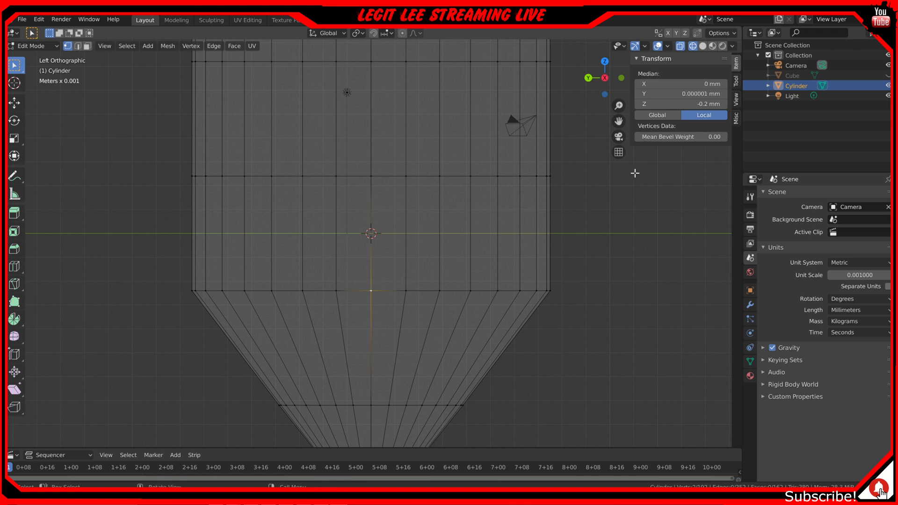
left_click(737, 97)
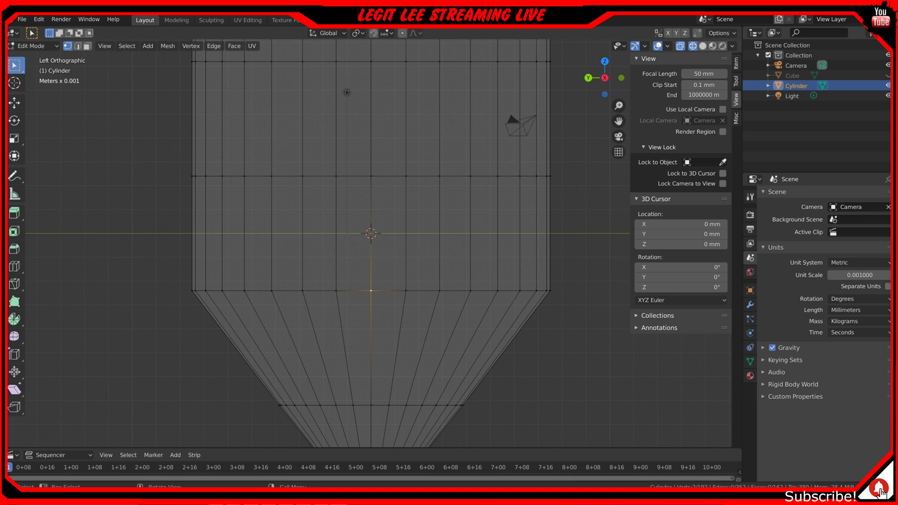
left_click(26, 19)
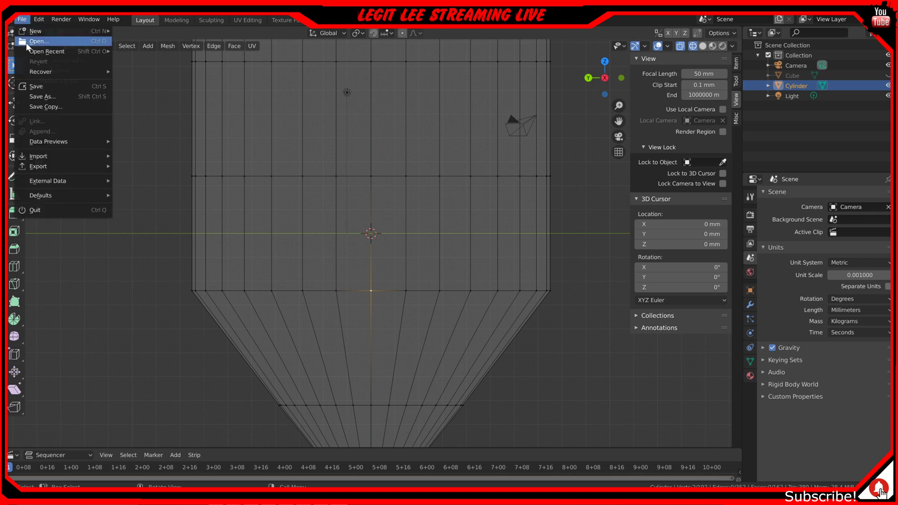
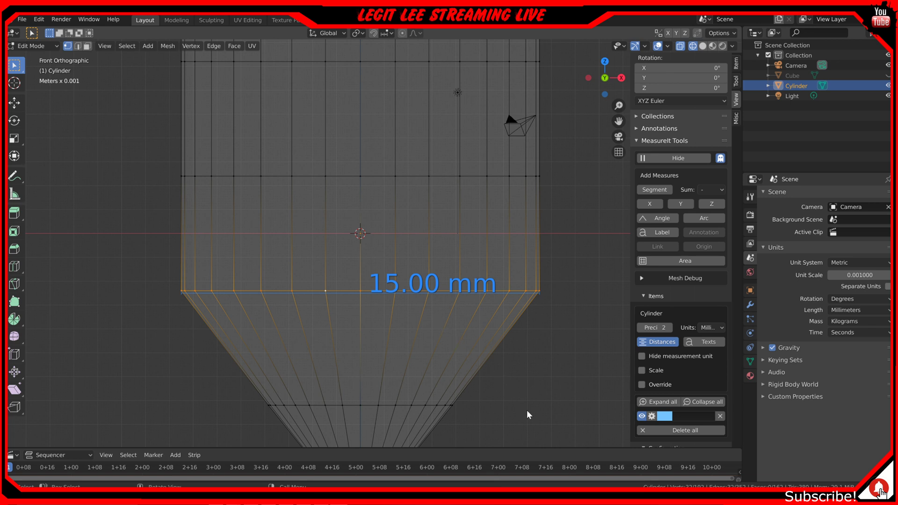
- Scale the second loop cut from the bottom down to 11.00 mm wide, and the loop below it by about 0.74
key("s")
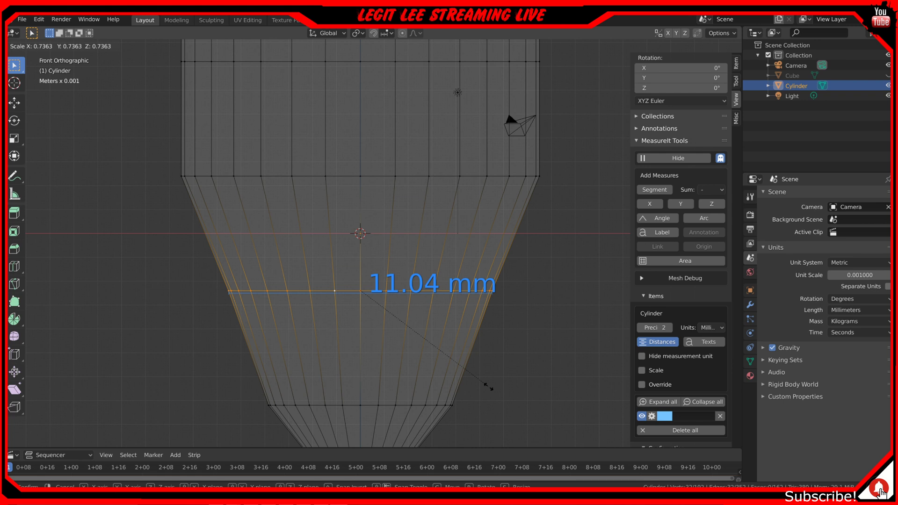
left_click(487, 387)
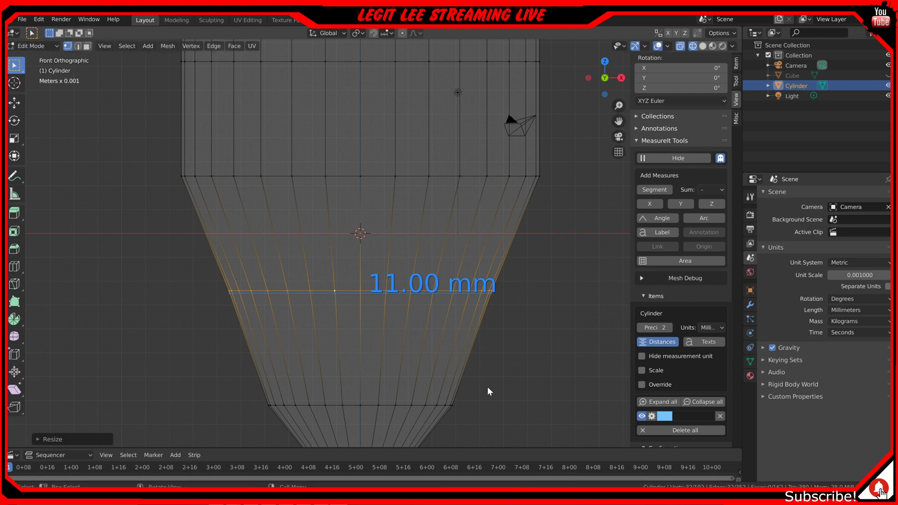
scroll(488, 387, "down", 1)
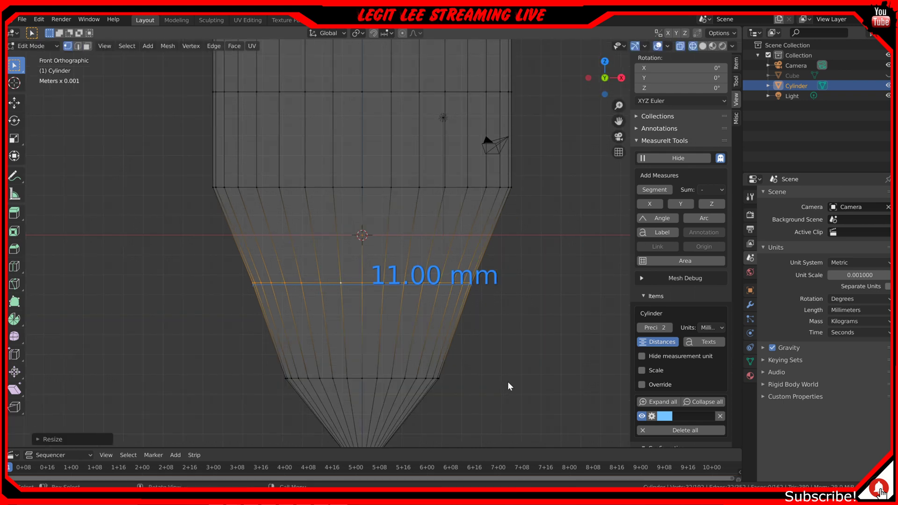
left_click(422, 378, "alt")
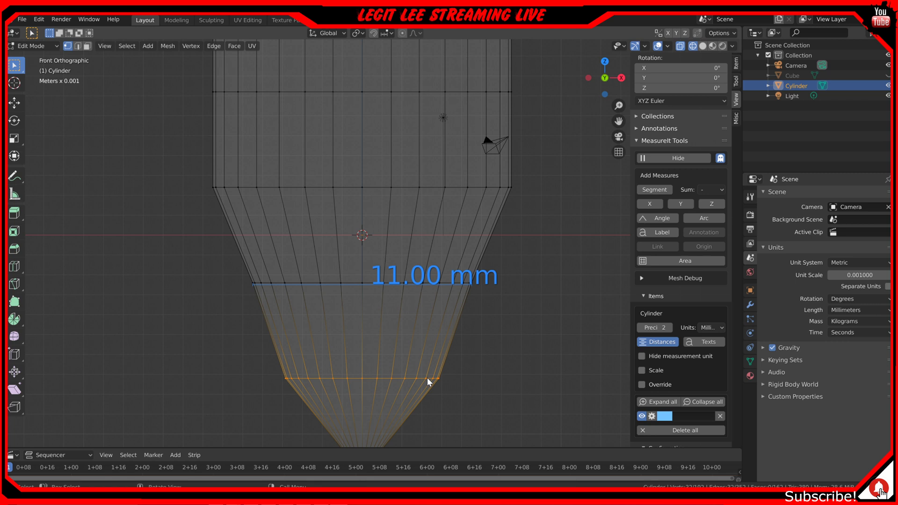
key("s")
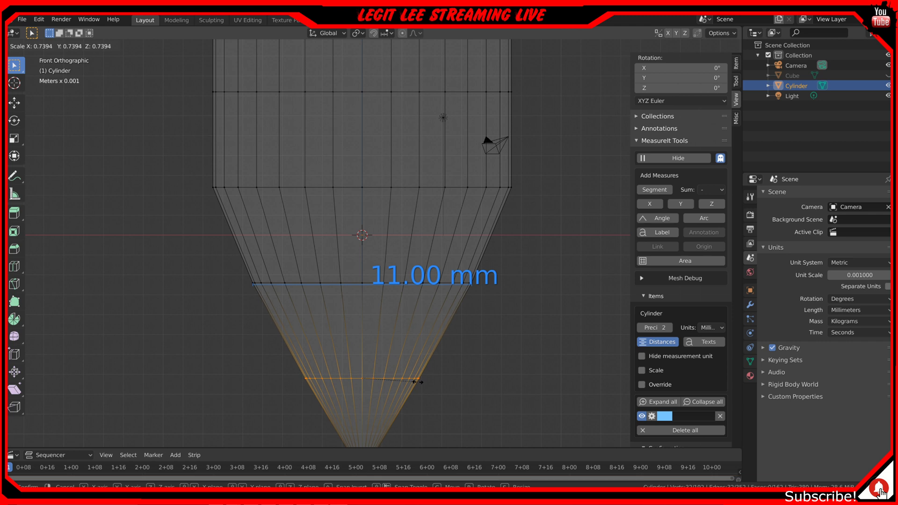
left_click(418, 382)
- Add a MeasureIt segment between the opposite X-axis vertices of the third loop cut from the bottom and select that whole loop
middle_click_drag(481, 327, 476, 430, "shift")
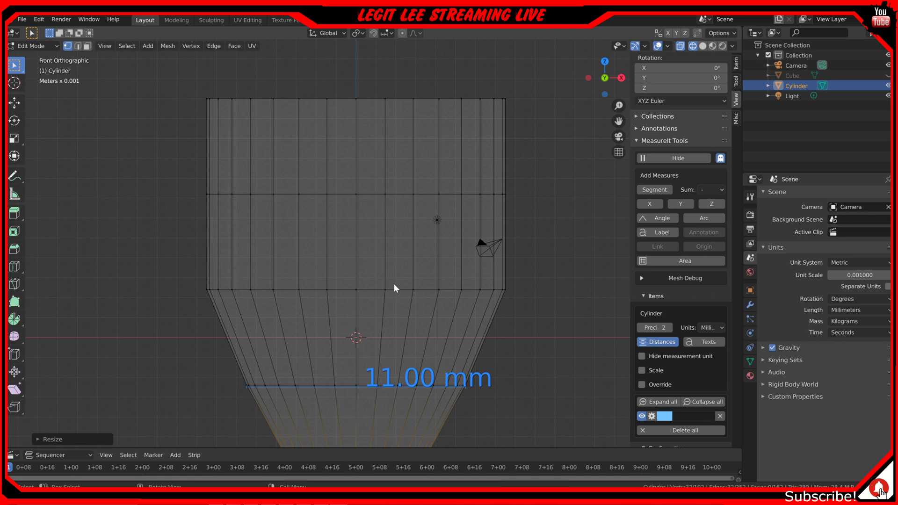
left_click(394, 290)
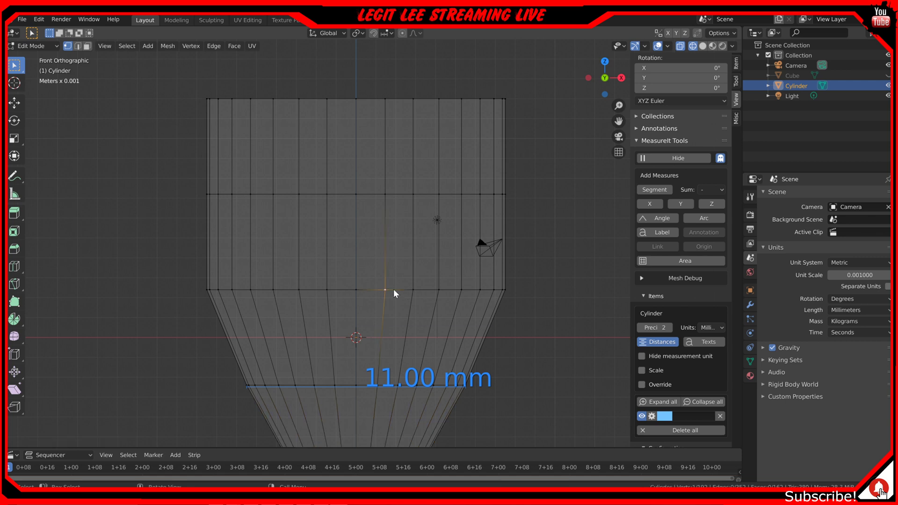
key("KP_3")
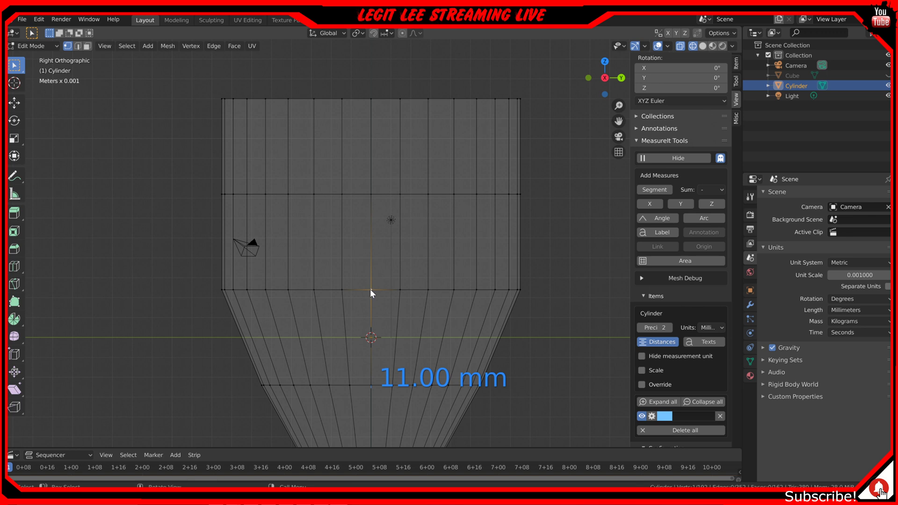
key("ctrl+KP_3")
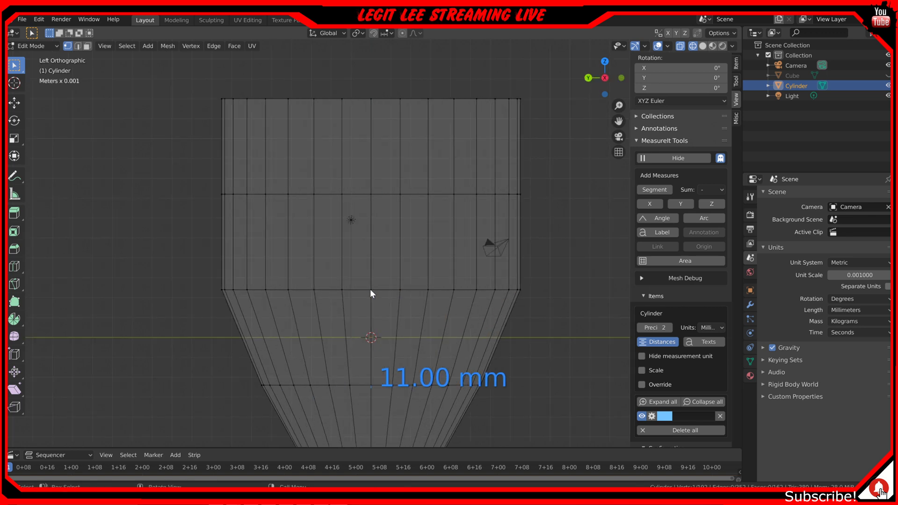
left_click(372, 290, "shift")
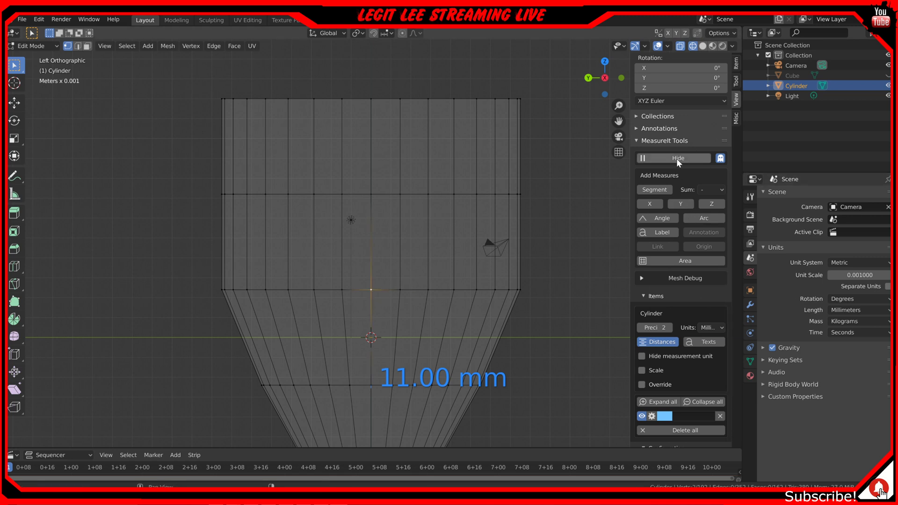
left_click(663, 190)
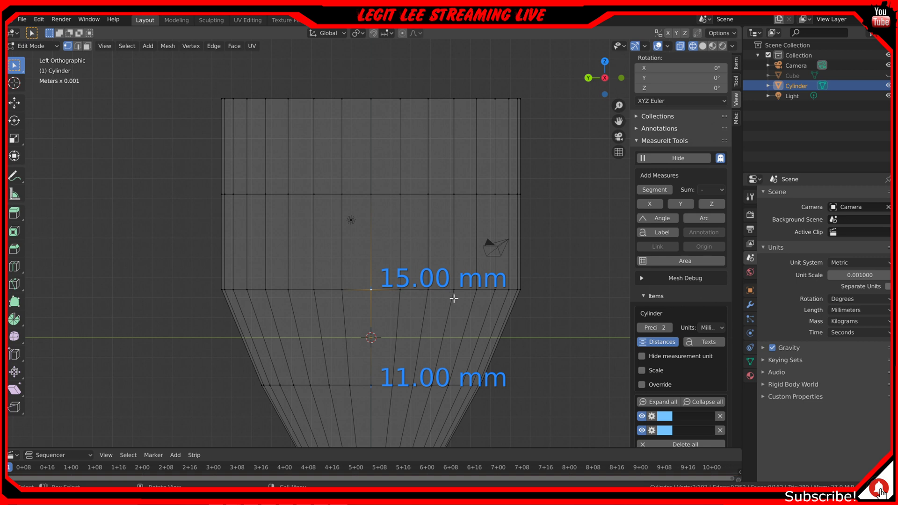
left_click(388, 291, "alt")
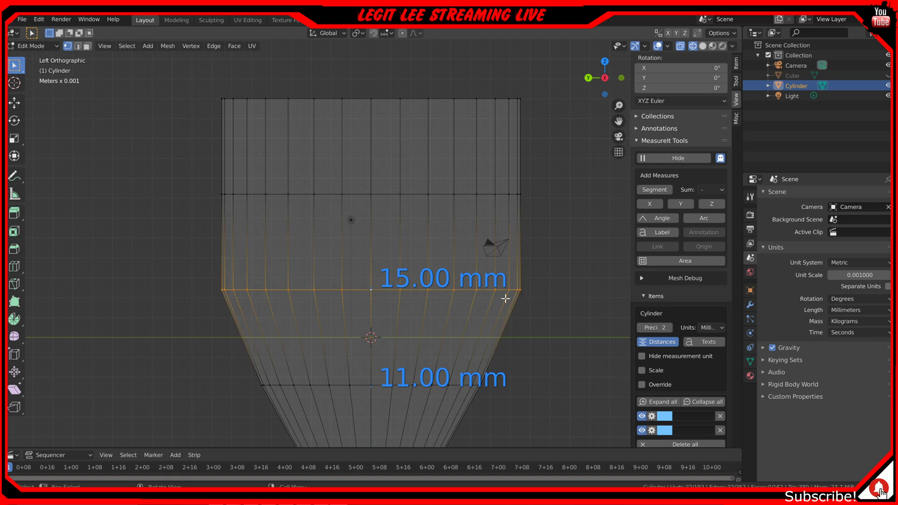
- Scale the third loop cut from the bottom down to about 13 mm wide
key("KP_1")
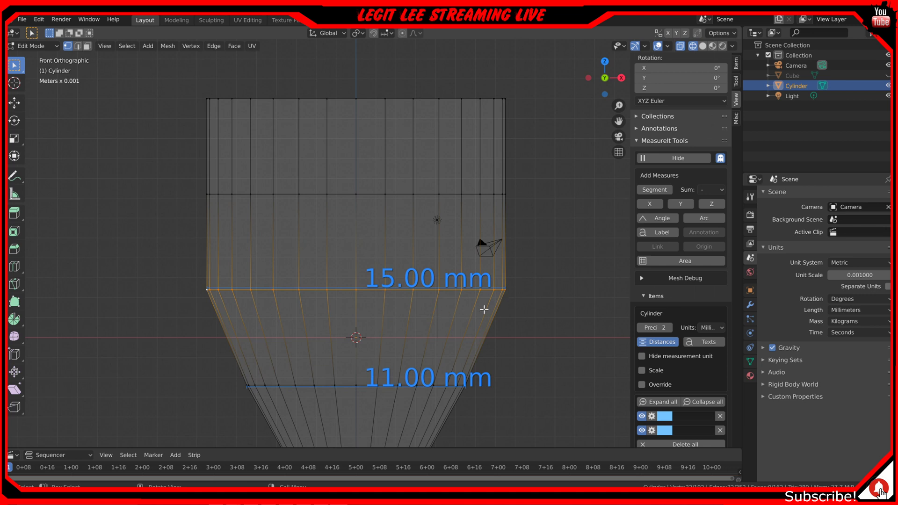
key("s")
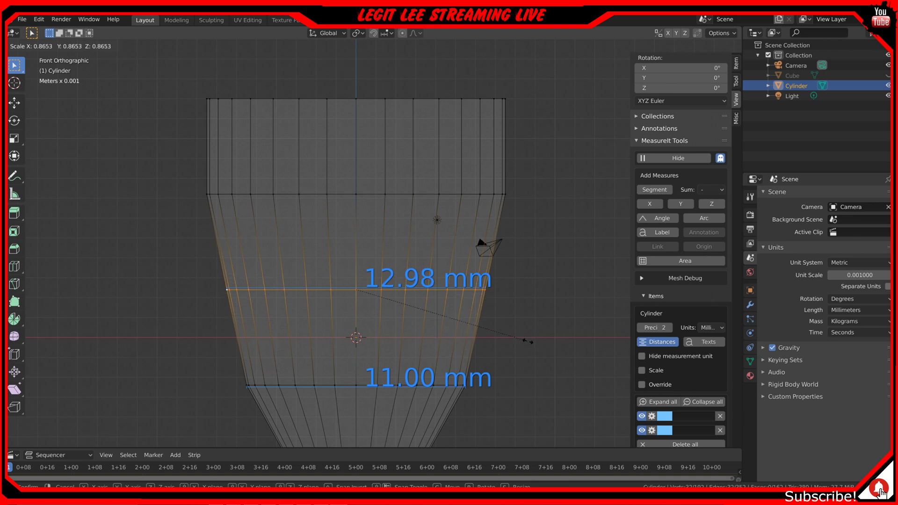
left_click(528, 339)
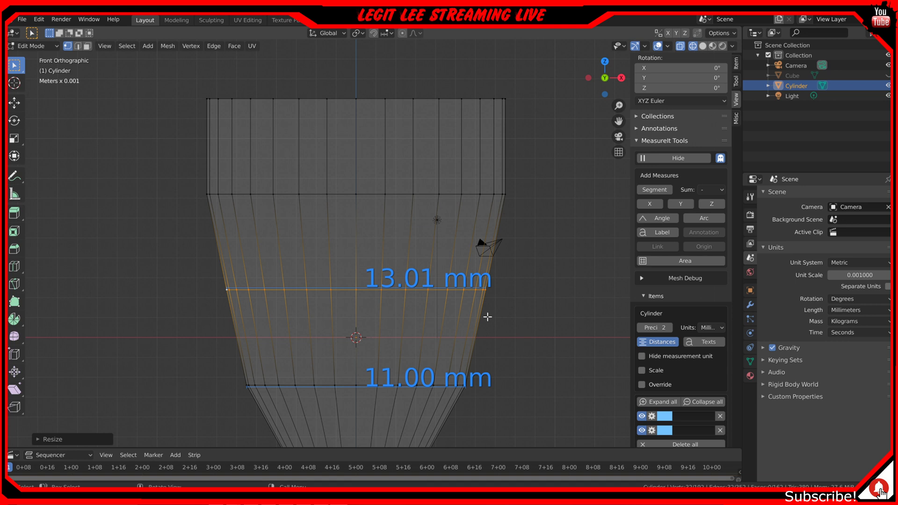
- Select the whole top ring of the cylinder and scale it by about 0.87 to match the 13 mm loop
middle_click_drag(507, 292, 514, 383, "shift")
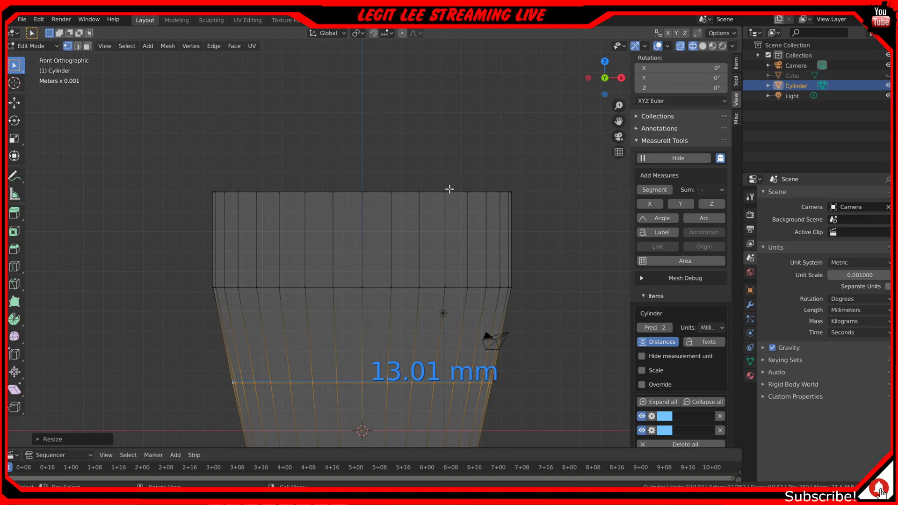
key("alt+a")
key("b")
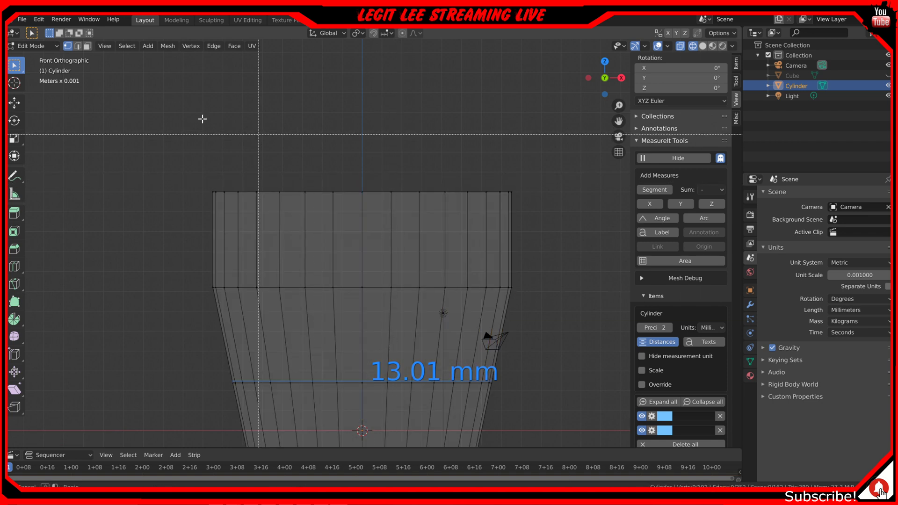
left_click_drag(152, 137, 577, 222)
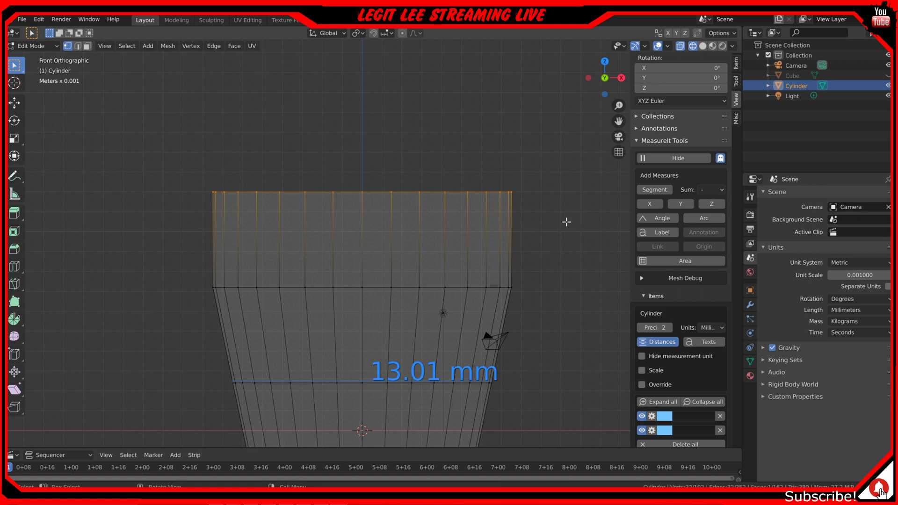
key("KP_7")
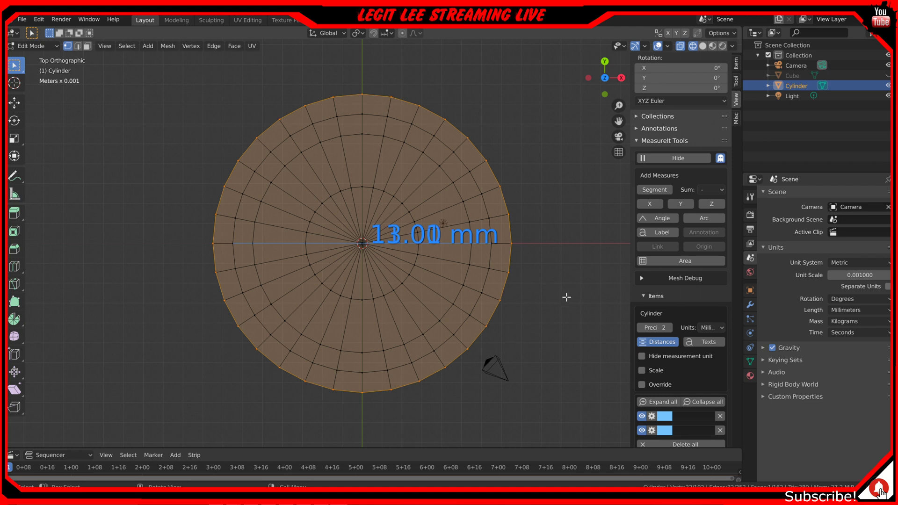
key("s")
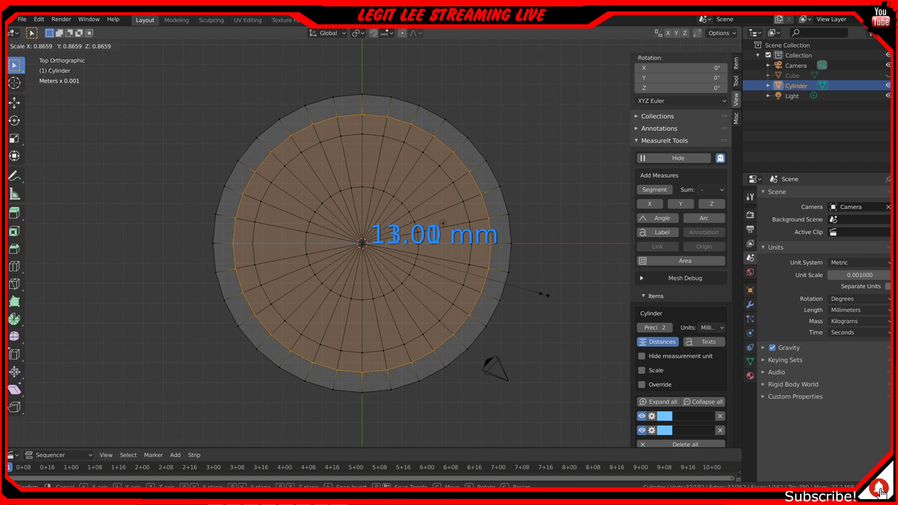
left_click(544, 294)
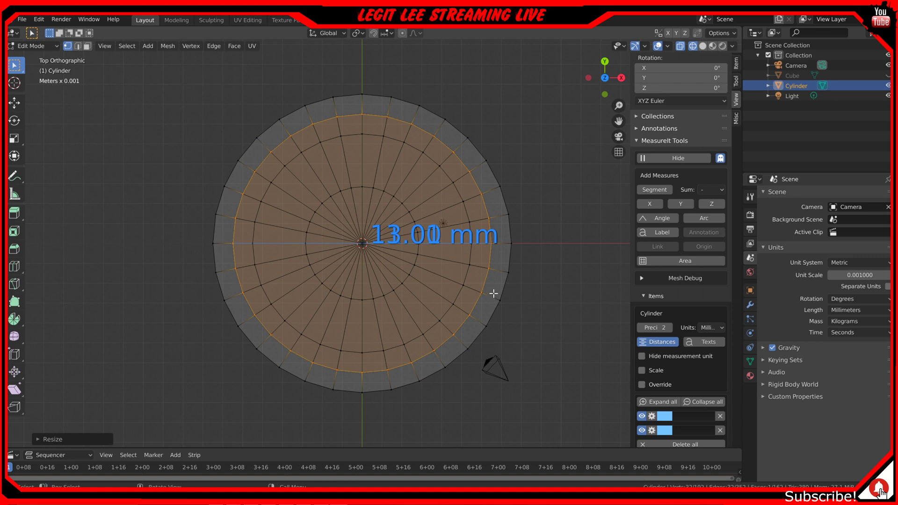
key("KP_1")
scroll(493, 294, "down", 4)
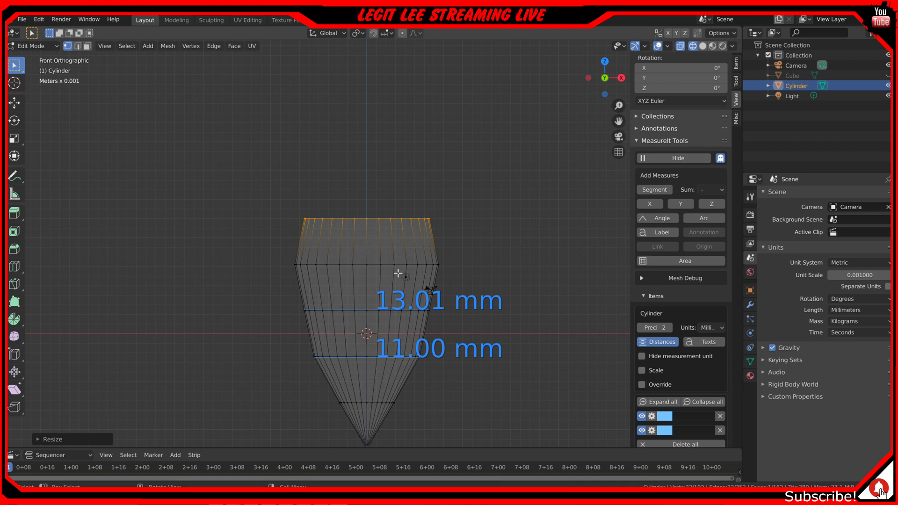
scroll(425, 319, "down", 1)
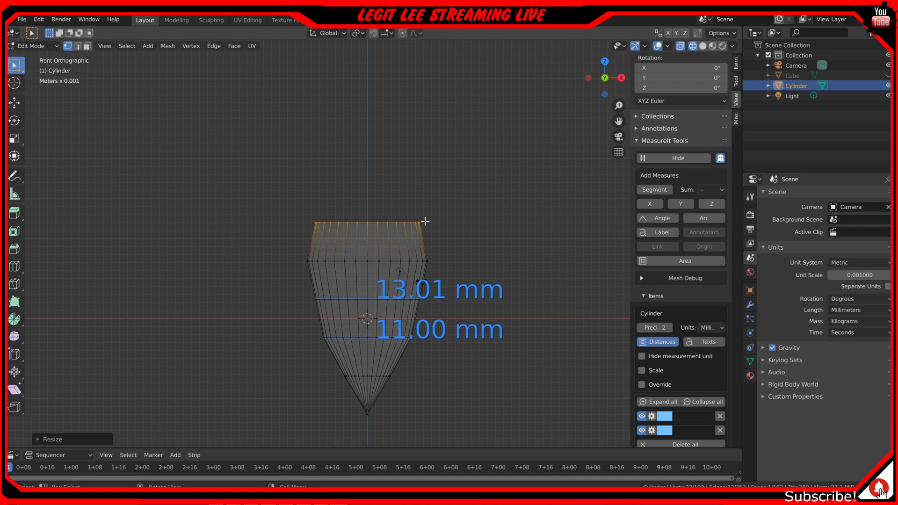
middle_click_drag(435, 210, 448, 370, "shift")
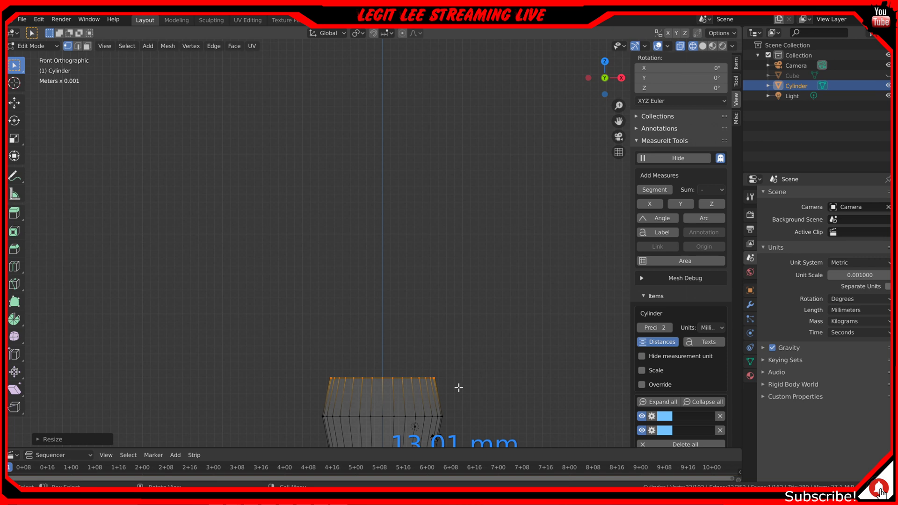
key("KP_3")
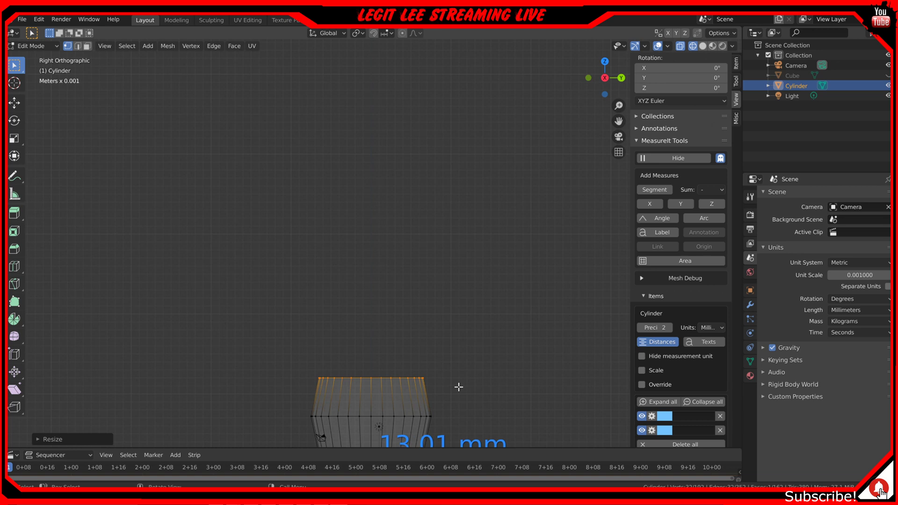
middle_click_drag(375, 407, 381, 349, "shift")
left_click(380, 325)
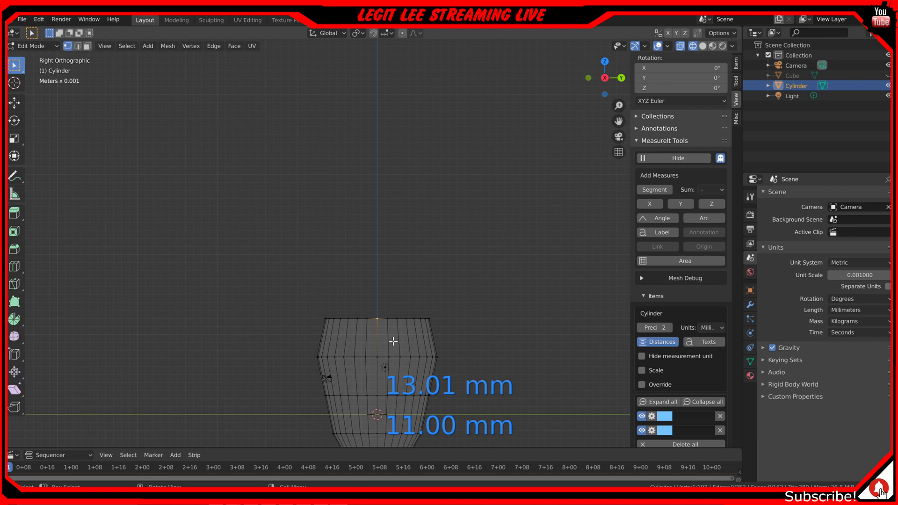
key("ctrl+z")
key("ctrl+z")
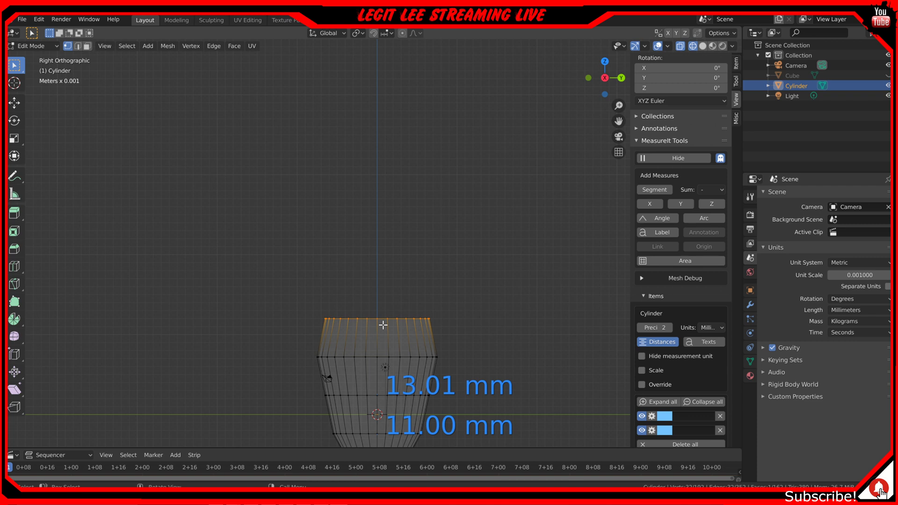
- Extrude the selected top ring straight up along Z by about 28 mm
key("KP_1")
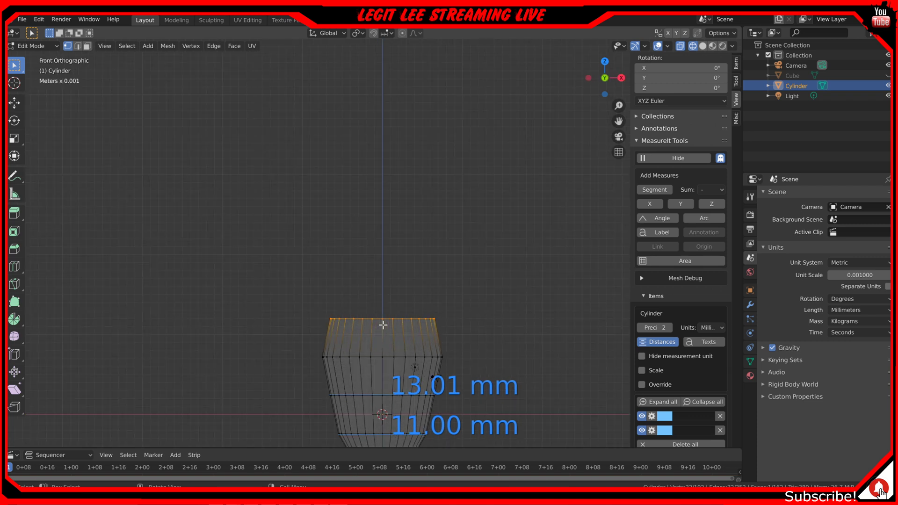
key("e")
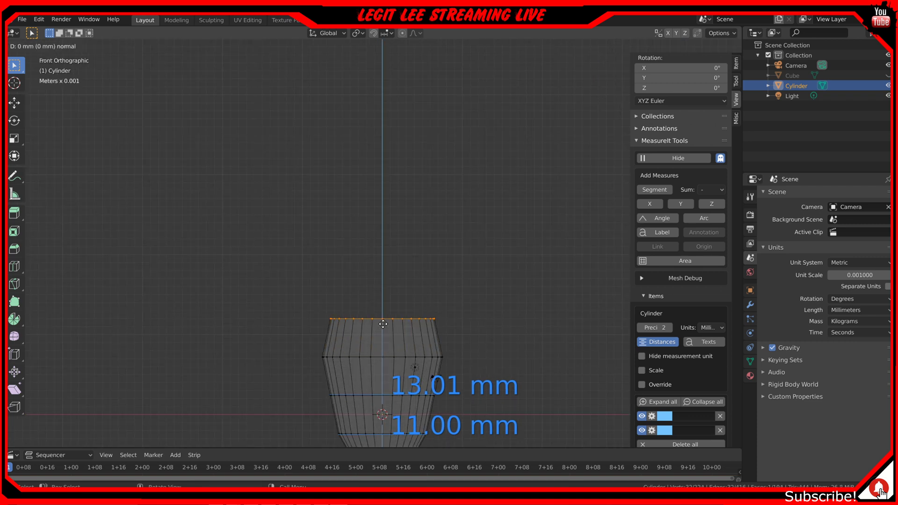
key("z")
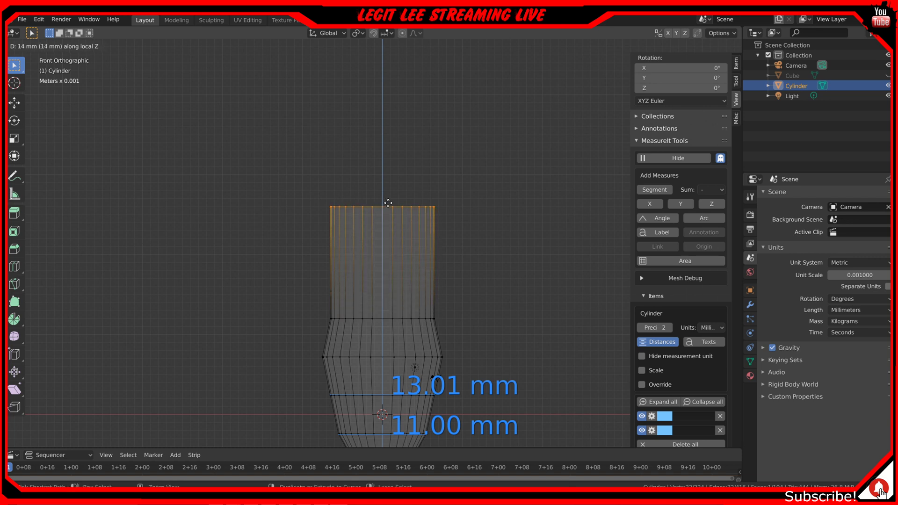
left_click(396, 99)
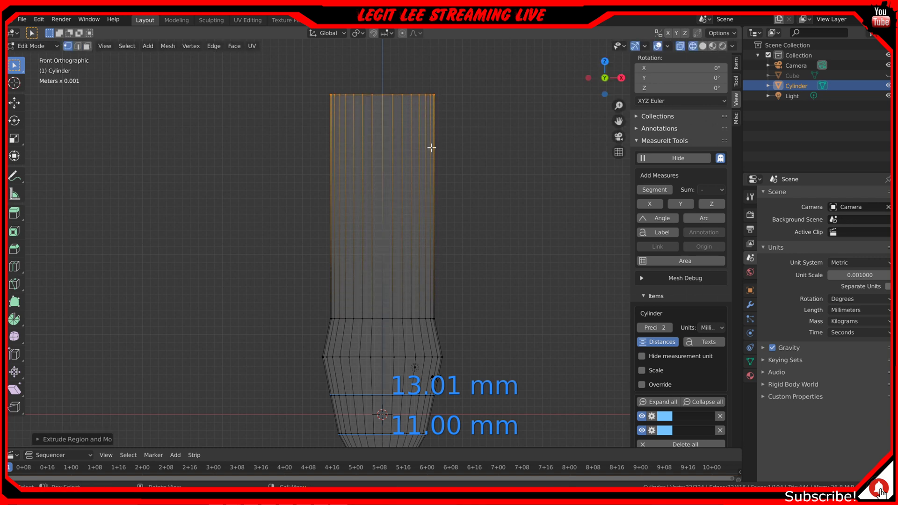
- Add a MeasureIt segment between the bottom and top X-axis vertices of the extruded shaft section
key("KP_3")
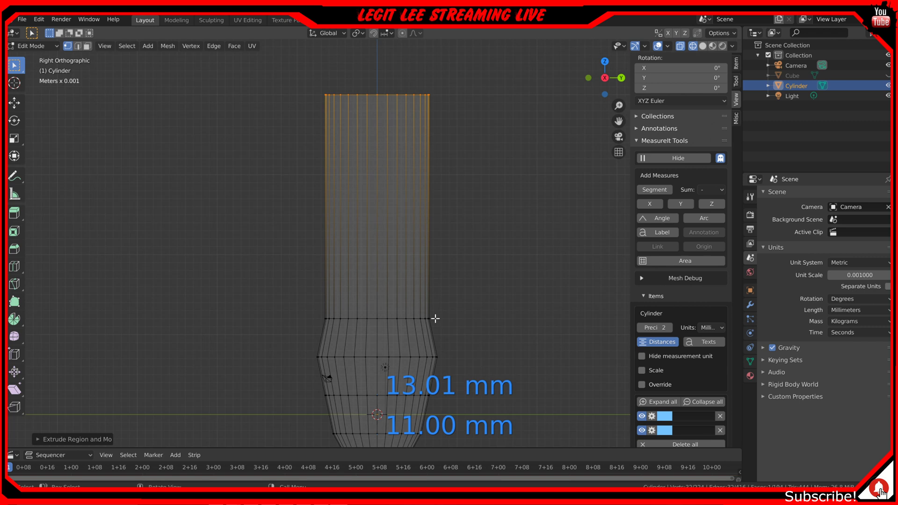
left_click(383, 320)
key("alt+a")
left_click(378, 320)
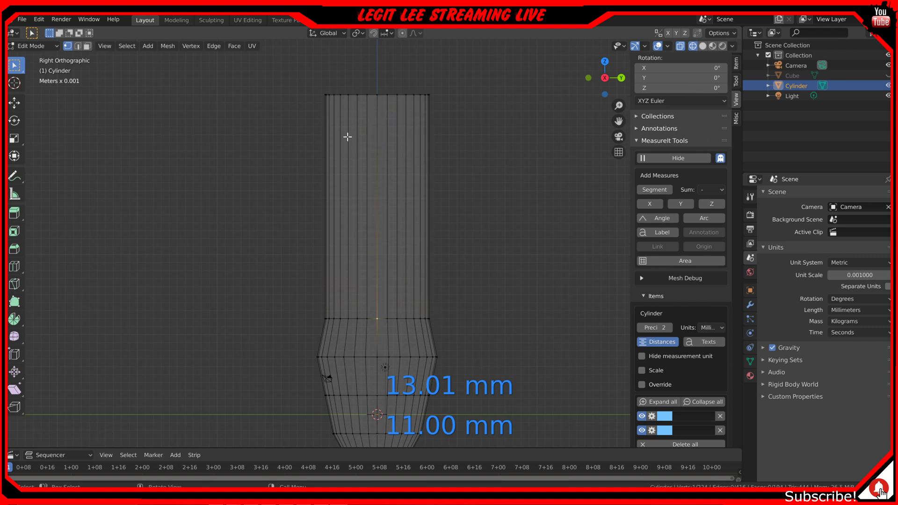
left_click(378, 99, "shift")
left_click(377, 94, "shift")
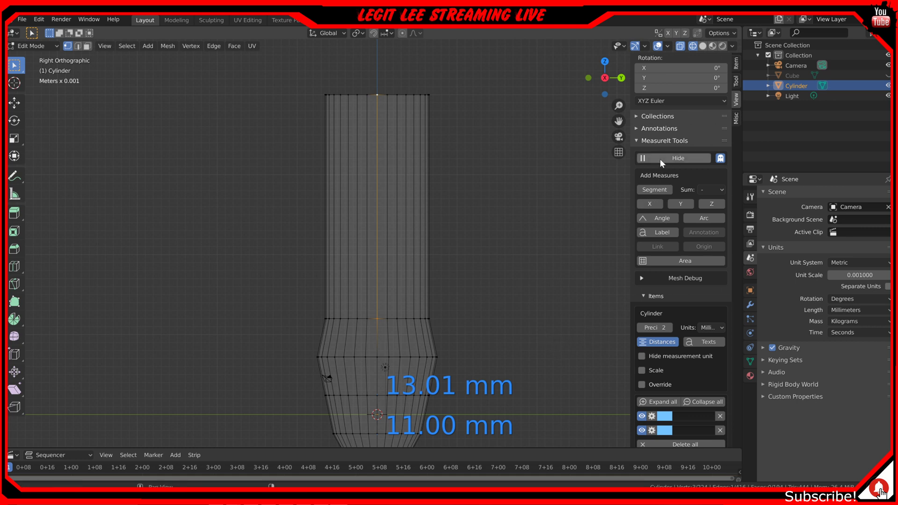
left_click(654, 190)
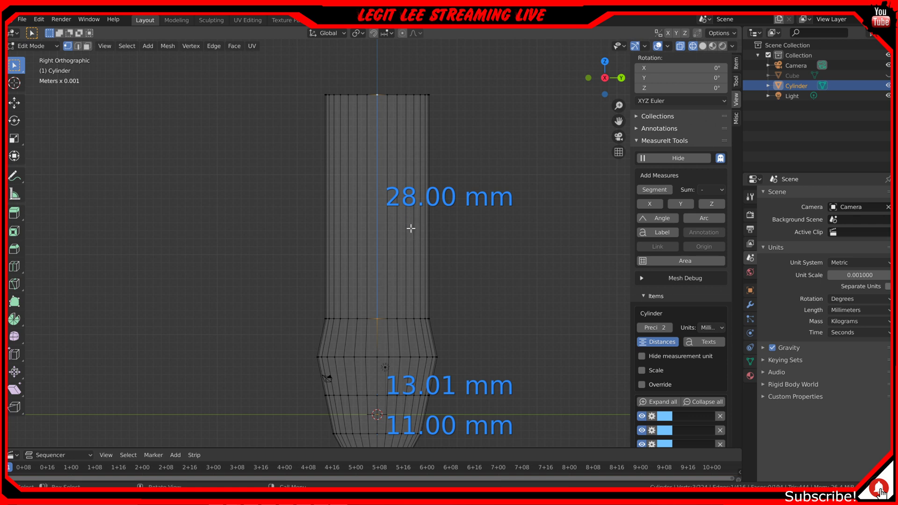
- Select the shaft's top ring and move it up along Z until the section is 46 mm long
key("a")
key("alt+a")
key("b")
left_click_drag(288, 79, 550, 139)
key("KP_1")
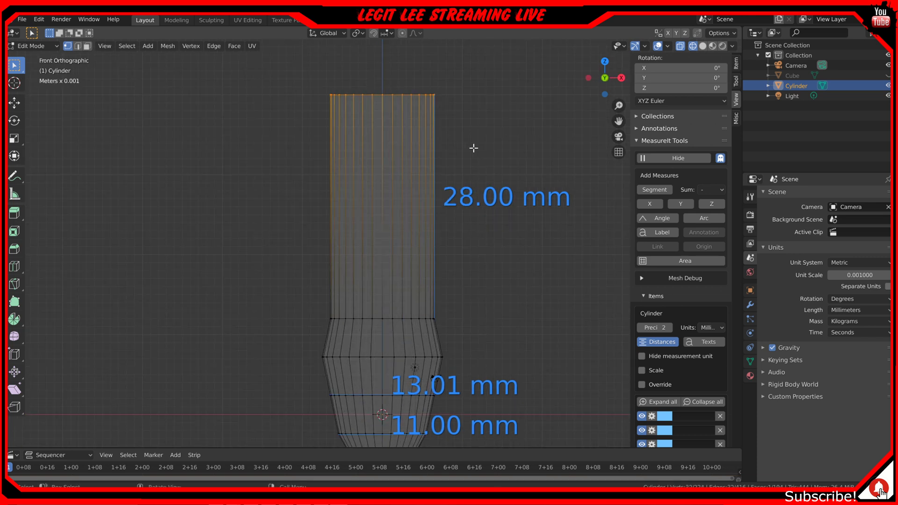
middle_click_drag(473, 146, 473, 356, "shift")
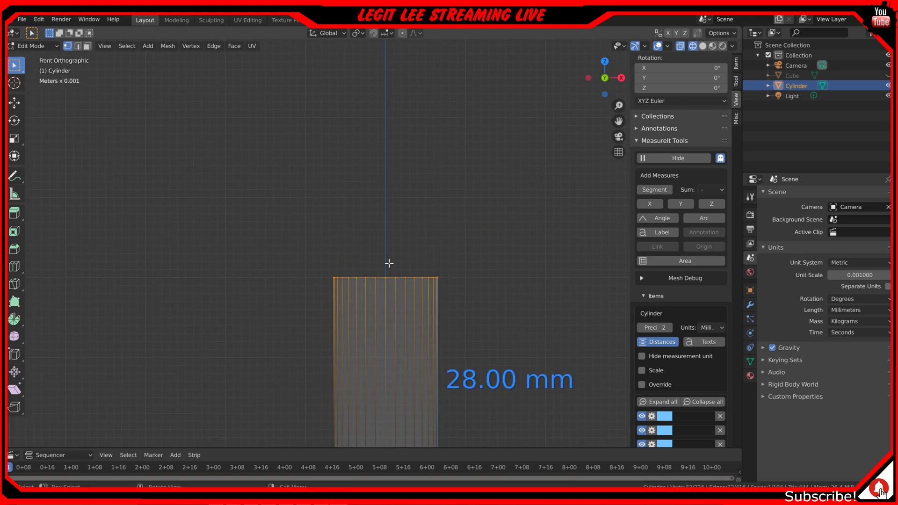
middle_click_drag(357, 290, 353, 207, "shift")
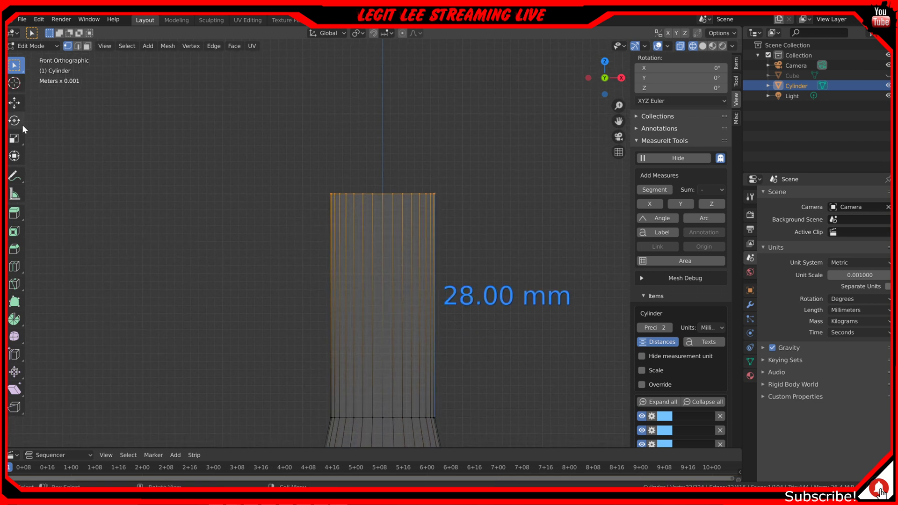
left_click(17, 106)
middle_click_drag(305, 161, 319, 222, "shift")
left_click_drag(367, 240, 356, 98)
scroll(351, 213, "down", 2)
scroll(352, 214, "down", 1)
middle_click_drag(391, 282, 410, 255, "shift")
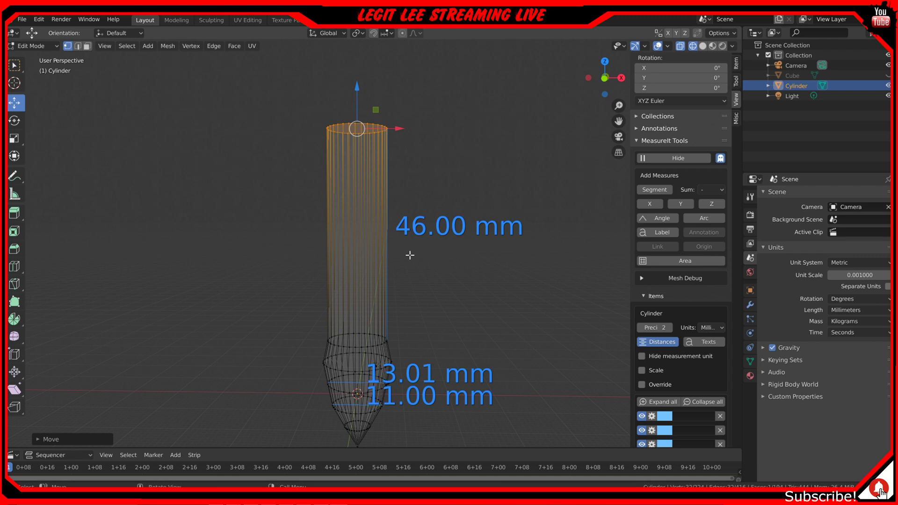
- Extrude the shaft's top ring upward along Z by about 52 mm as a second section
key("KP_1")
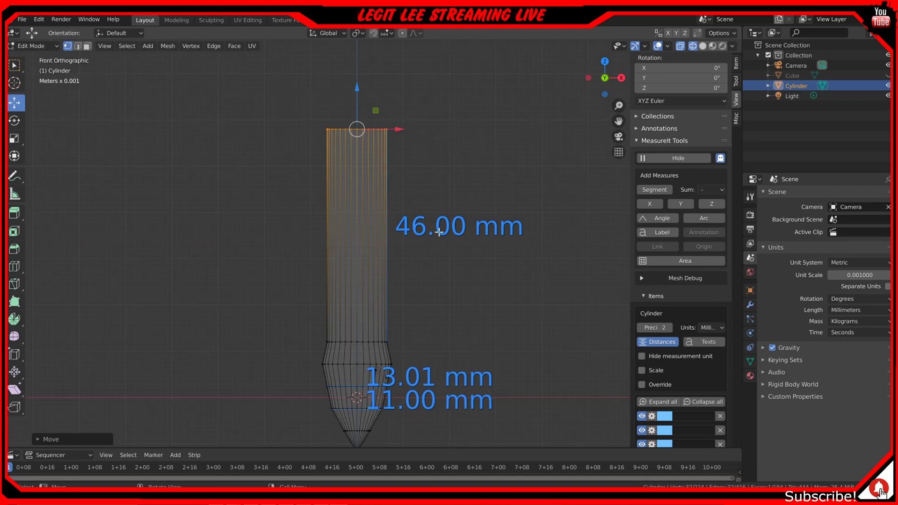
middle_click_drag(435, 161, 431, 386, "shift")
middle_click_drag(448, 268, 444, 305, "shift")
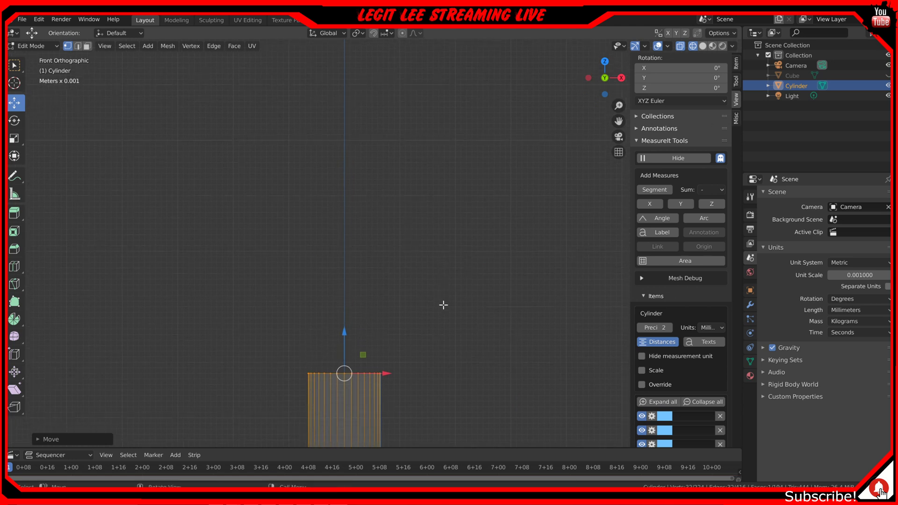
key("e")
key("z")
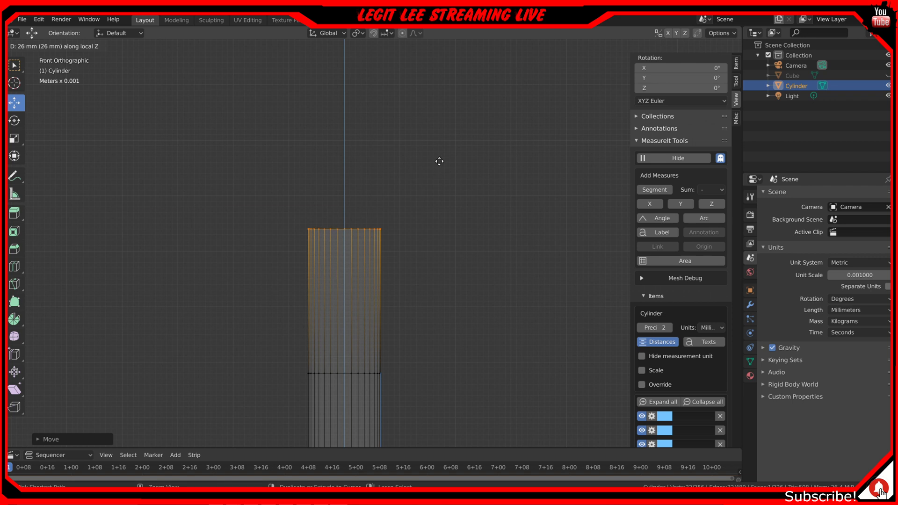
left_click(451, 421)
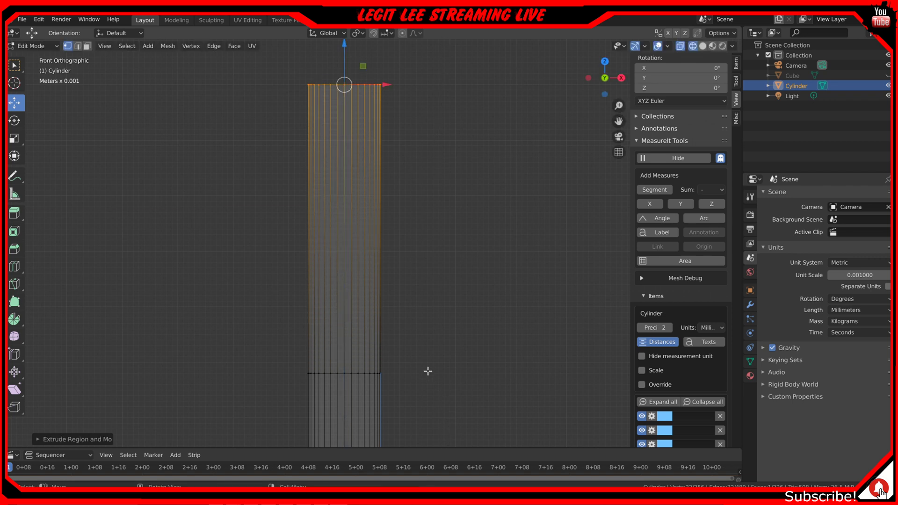
- Add a MeasureIt segment between the bottom and top X-axis vertices of the second shaft section
key("KP_3")
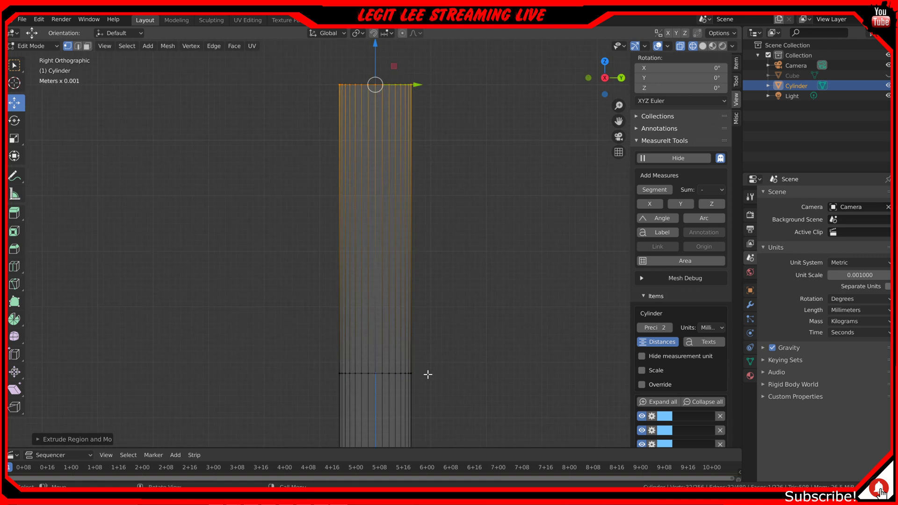
left_click(377, 372)
left_click(378, 85, "shift")
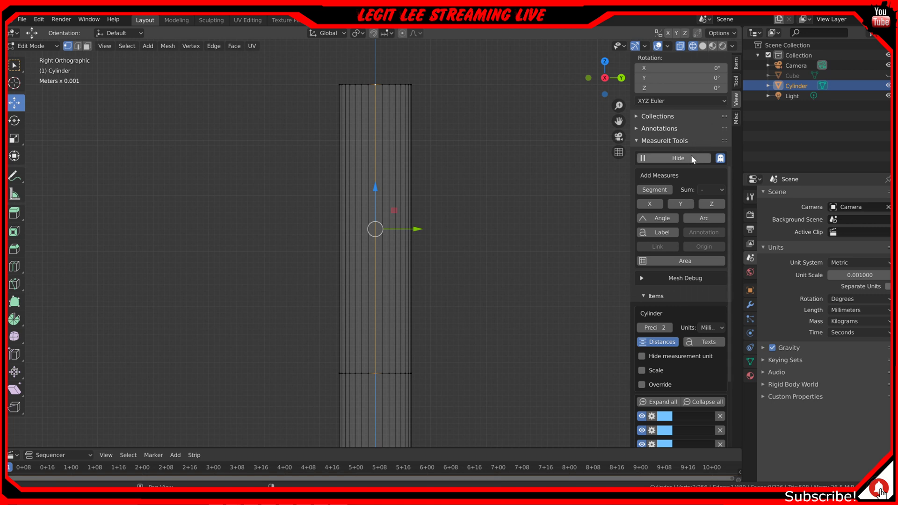
left_click(654, 190)
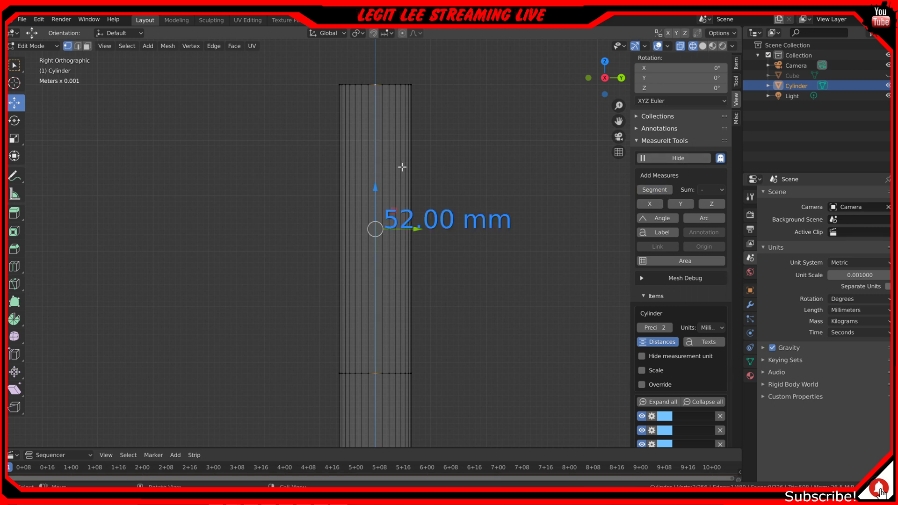
key("KP_1")
middle_click_drag(393, 163, 405, 350, "shift")
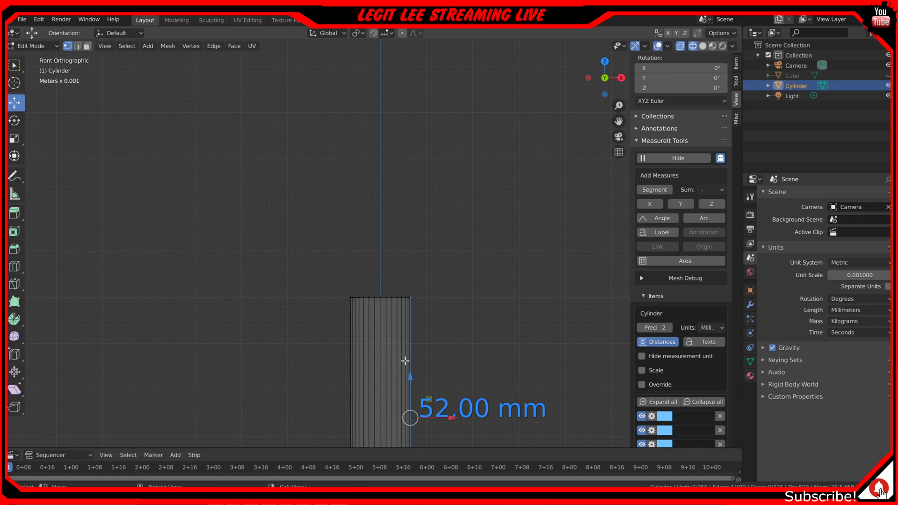
- Select the second shaft section's top ring and move it up along Z until the section is 94 mm long
key("a")
key("alt+a")
key("b")
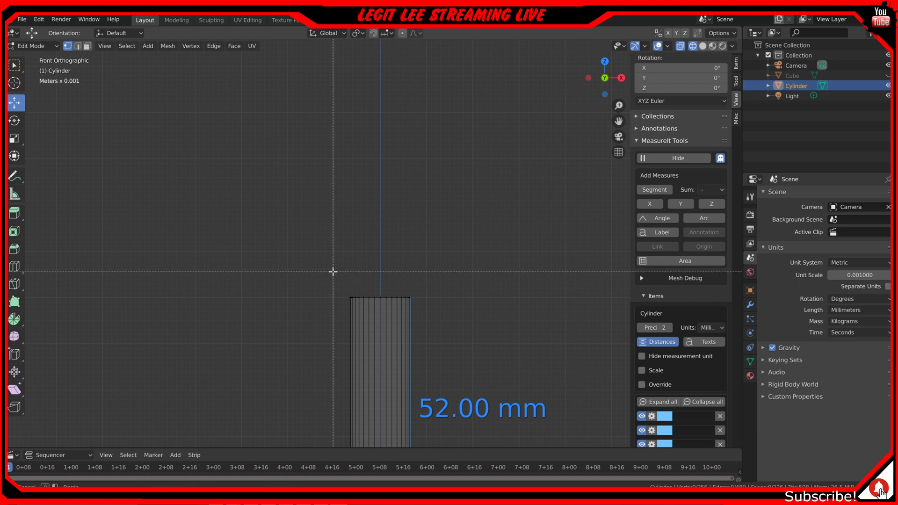
left_click_drag(333, 271, 479, 323)
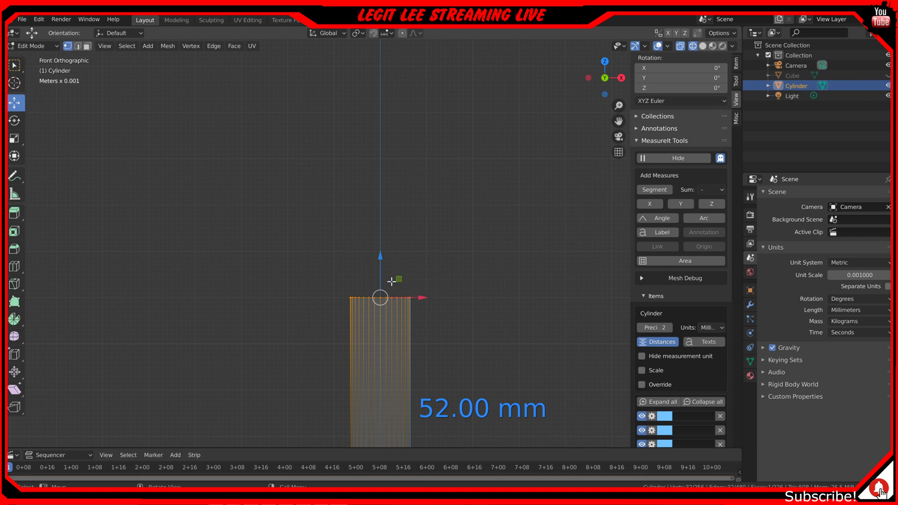
left_click_drag(381, 256, 411, 62)
scroll(456, 211, "down", 2)
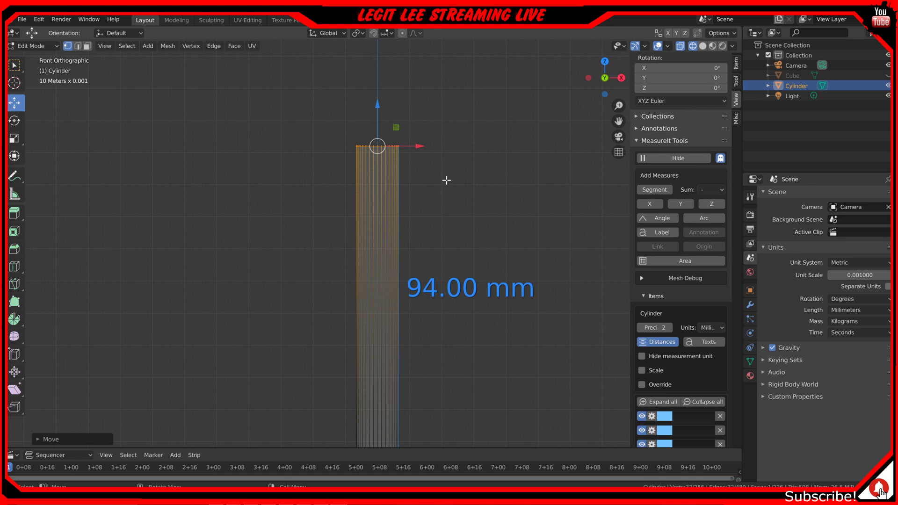
key("KP_7")
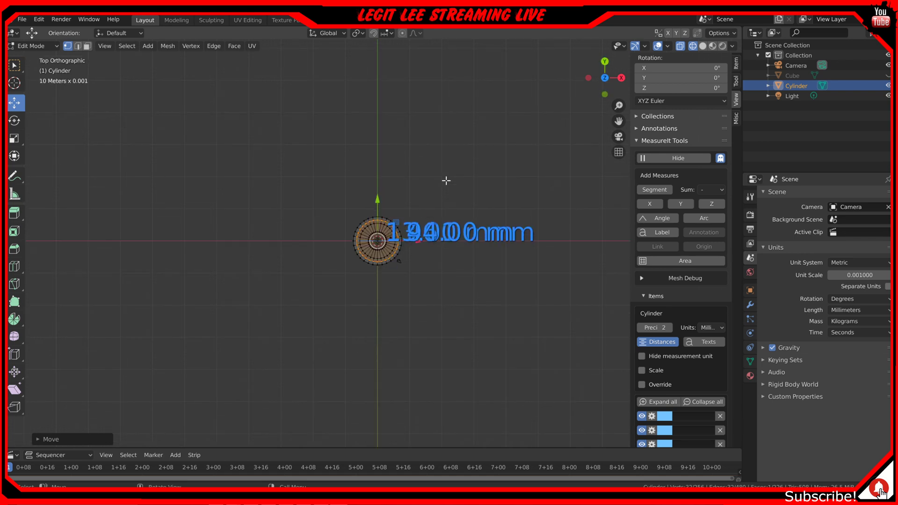
key("KP_3")
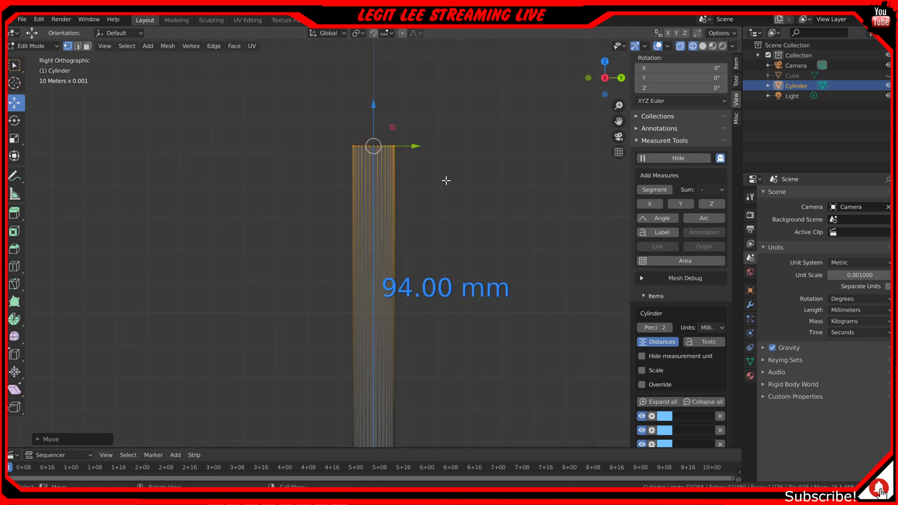
left_click_drag(376, 149, 376, 150)
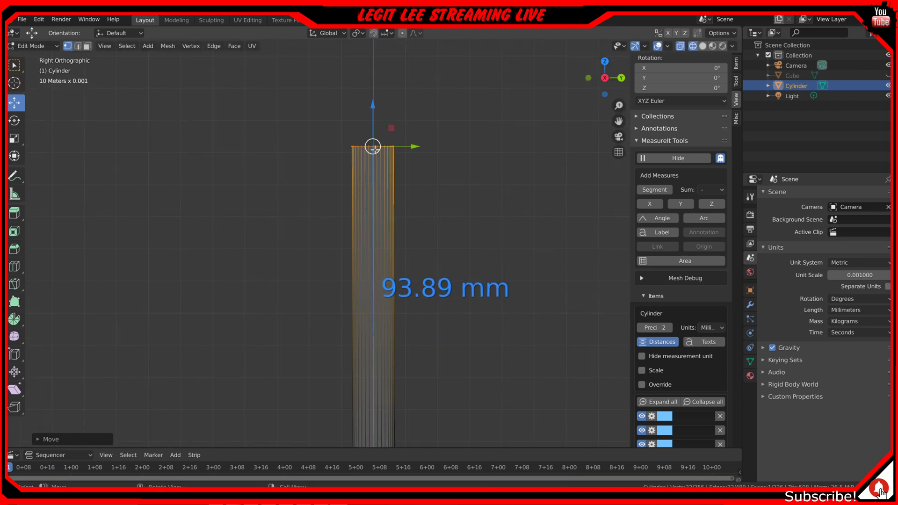
scroll(369, 169, "up", 4)
middle_click_drag(369, 191, 392, 335, "shift")
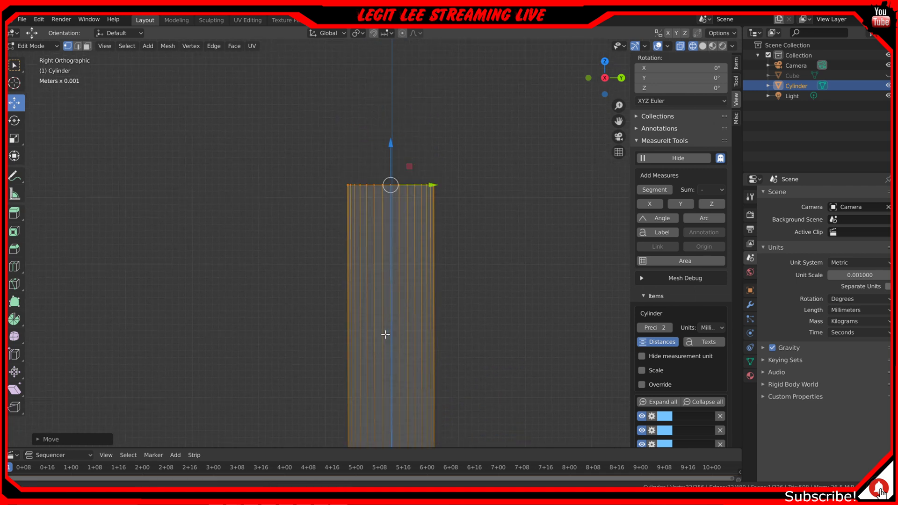
scroll(425, 301, "down", 2)
key("ctrl+z")
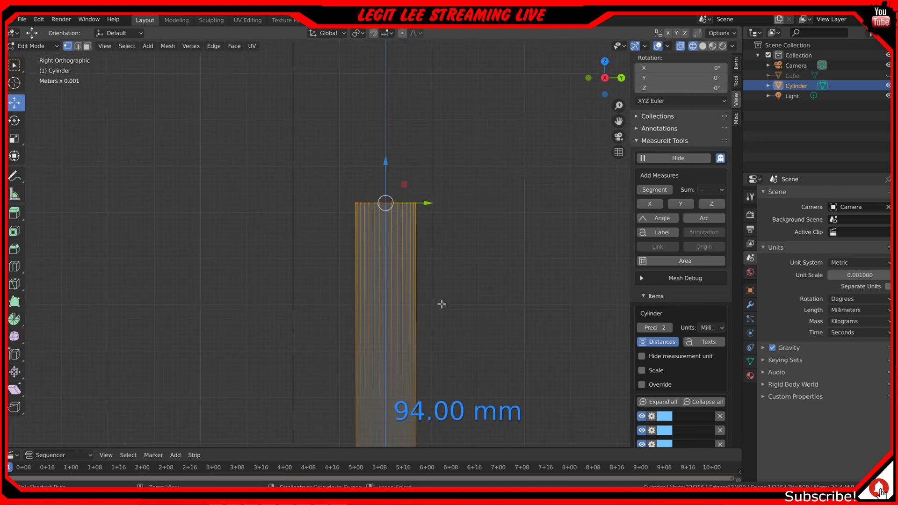
- Add a MeasureIt segment across the shaft's top ring between its two opposite X-axis vertices
scroll(395, 161, "up", 9)
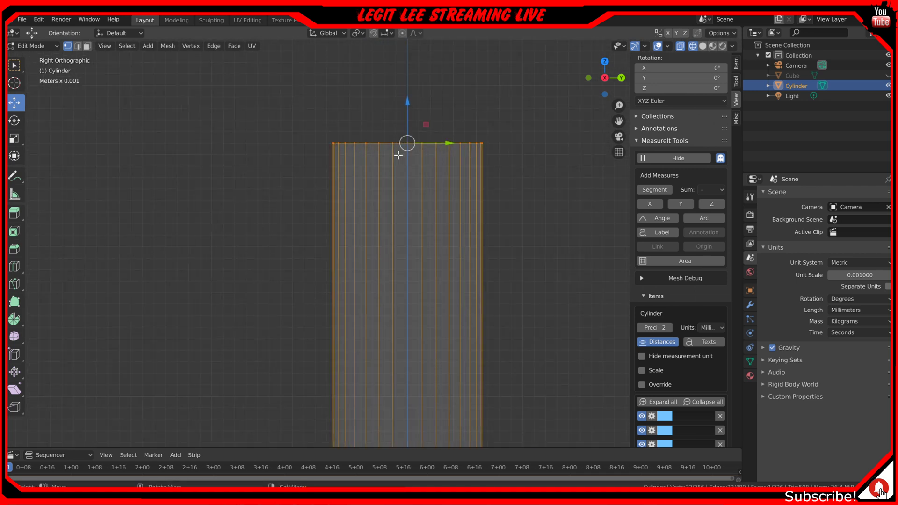
middle_click_drag(392, 164, 329, 385, "shift")
left_click(390, 304)
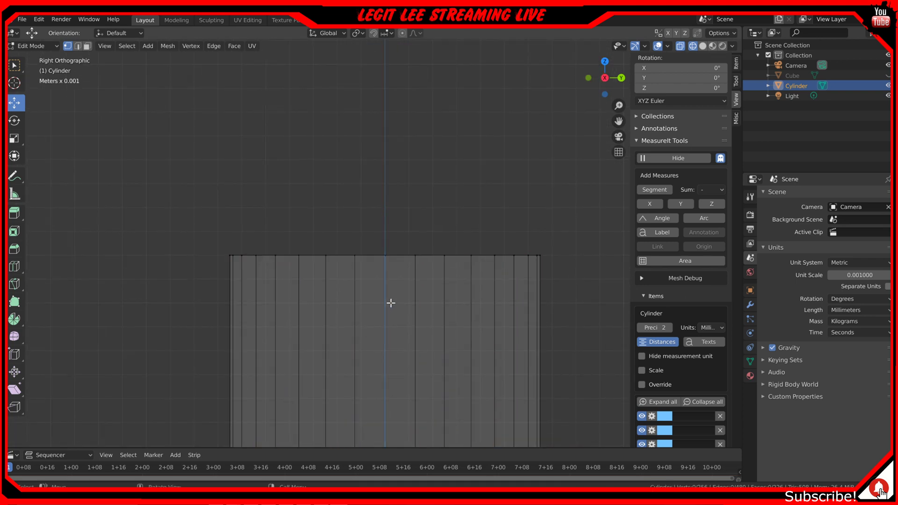
left_click(390, 262)
middle_click_drag(386, 273, 385, 301)
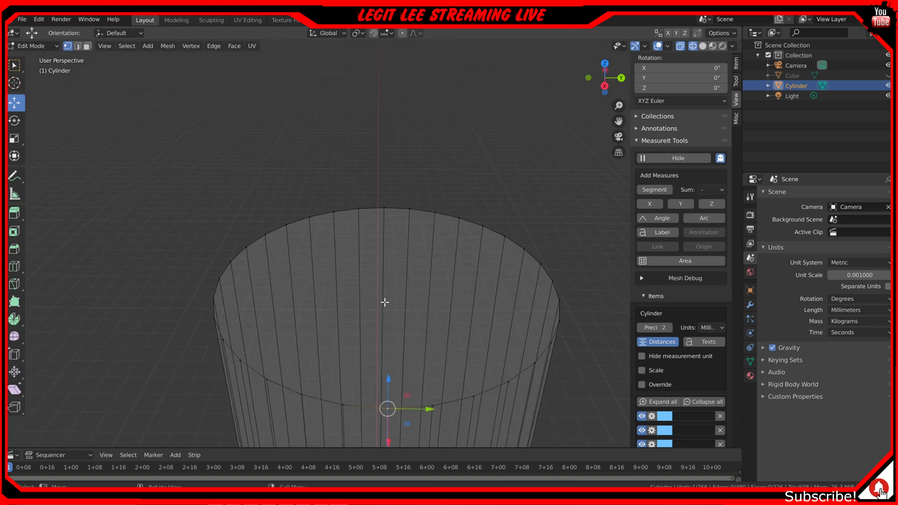
left_click(385, 208, "shift")
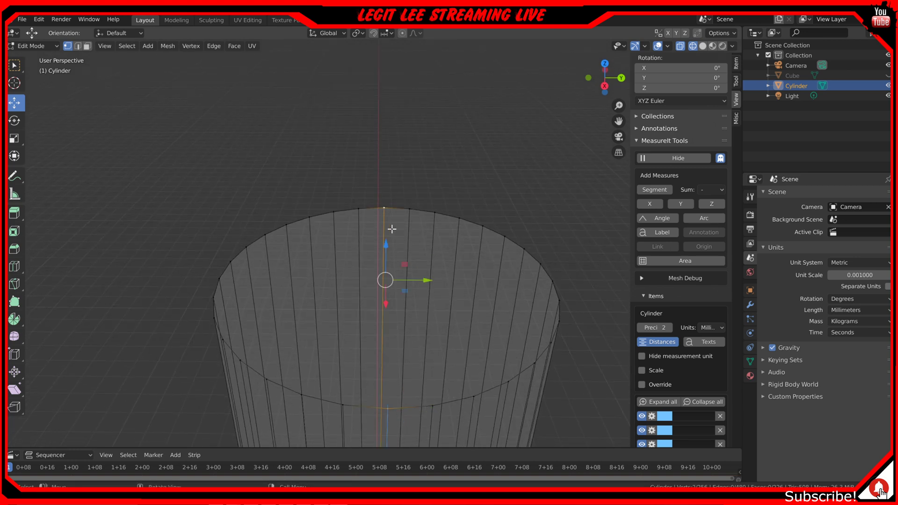
left_click(663, 191)
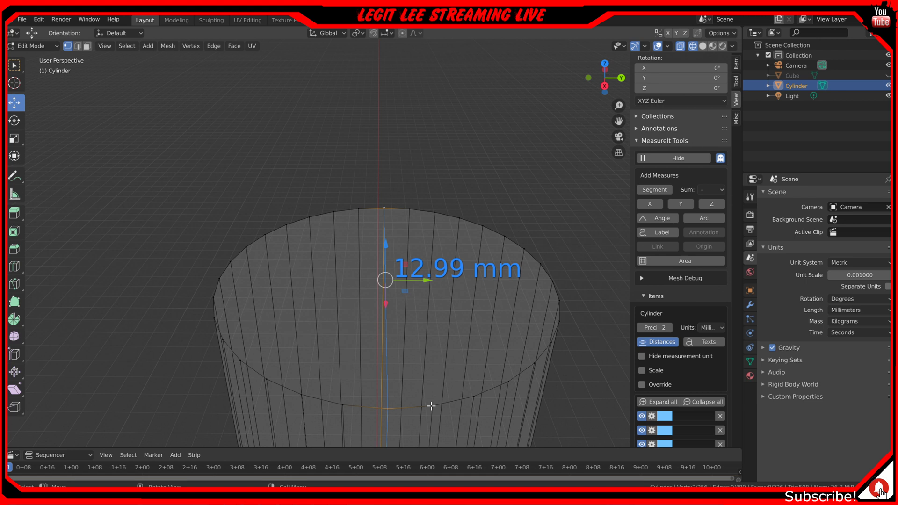
- Select the whole top ring of the shaft and scale it down to a diameter of 7.5 mm
key("KP_1")
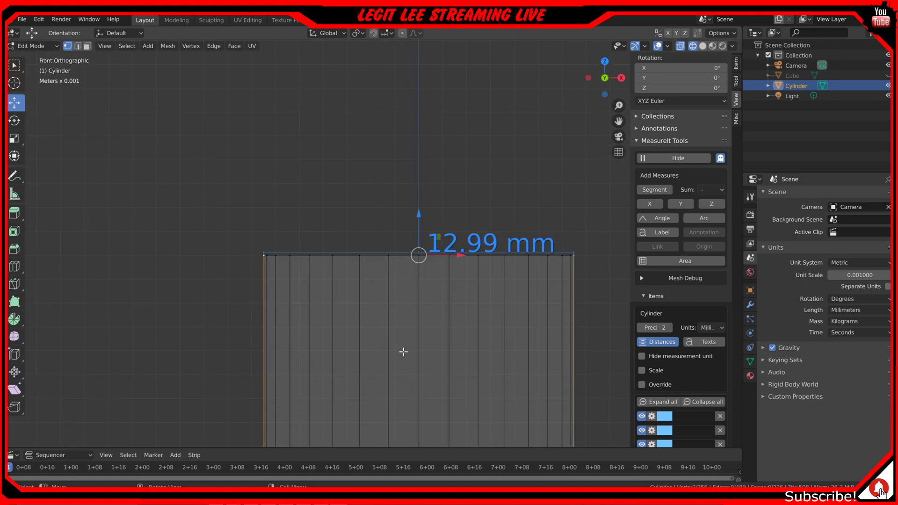
key("a")
key("a")
left_click_drag(234, 219, 617, 281)
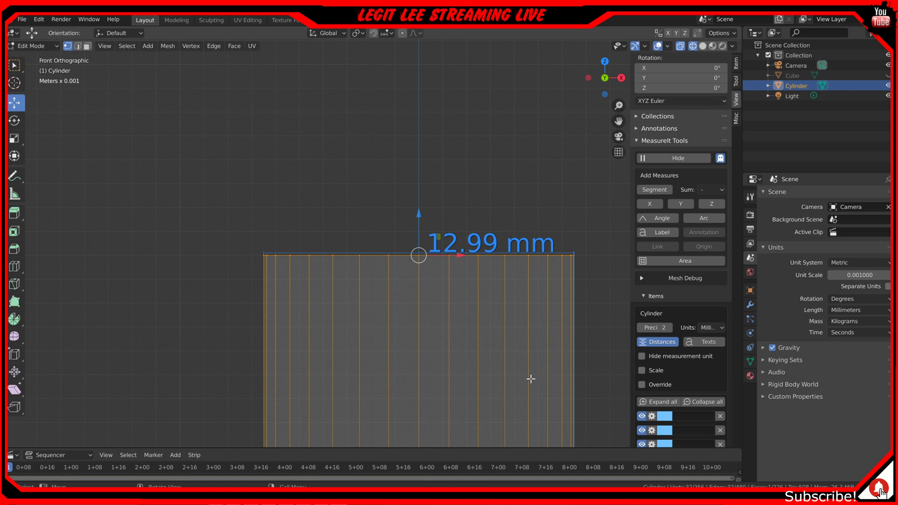
key("s")
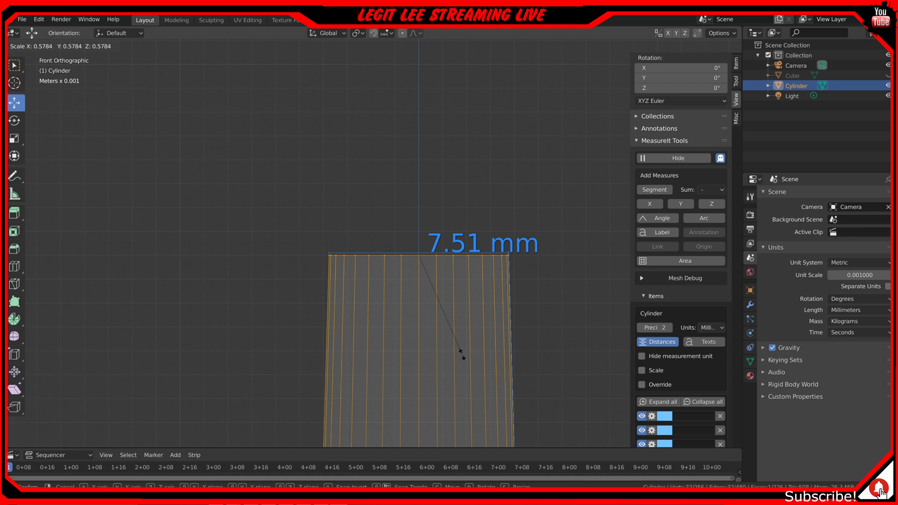
left_click(462, 355)
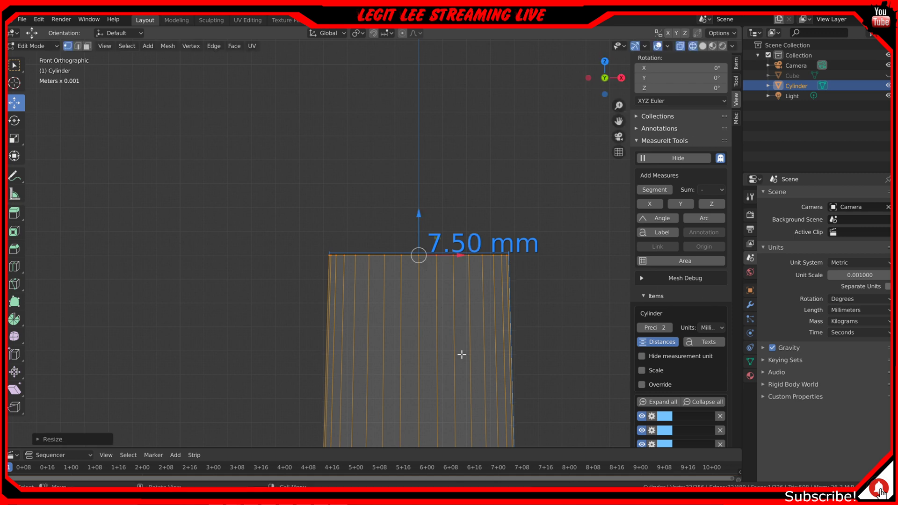
- Examine the full length of the tapered shaft and its section measurements from the front and in perspective
scroll(464, 361, "down", 4)
scroll(466, 363, "down", 12)
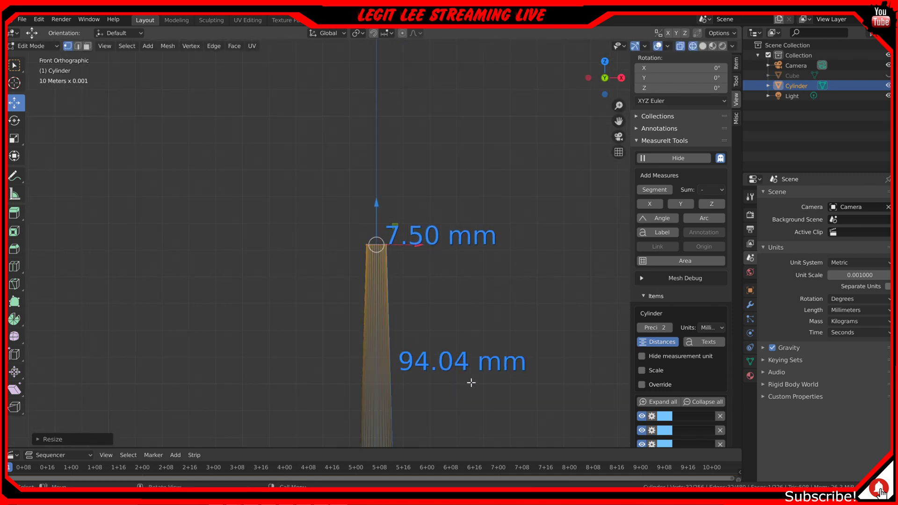
middle_click_drag(471, 389, 511, 316, "shift")
scroll(496, 338, "up", 5)
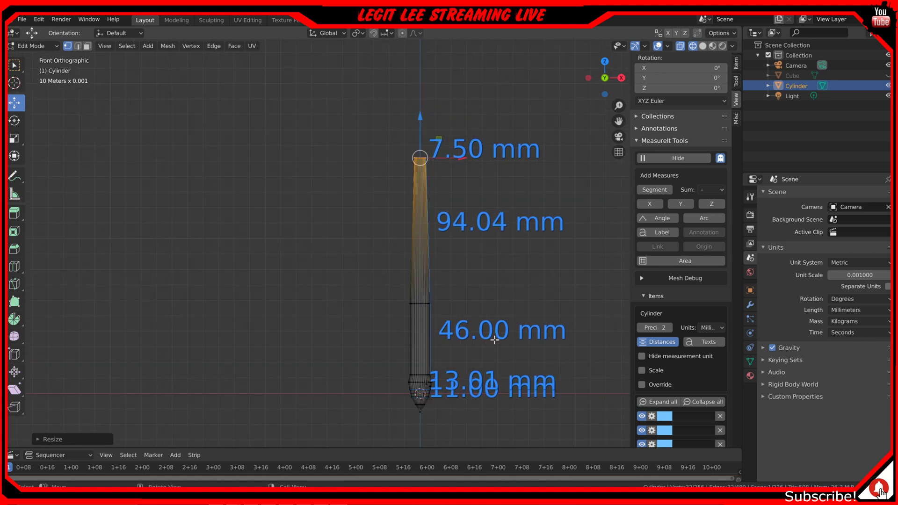
middle_click_drag(510, 369, 462, 184, "shift")
middle_click_drag(514, 207, 450, 306, "shift")
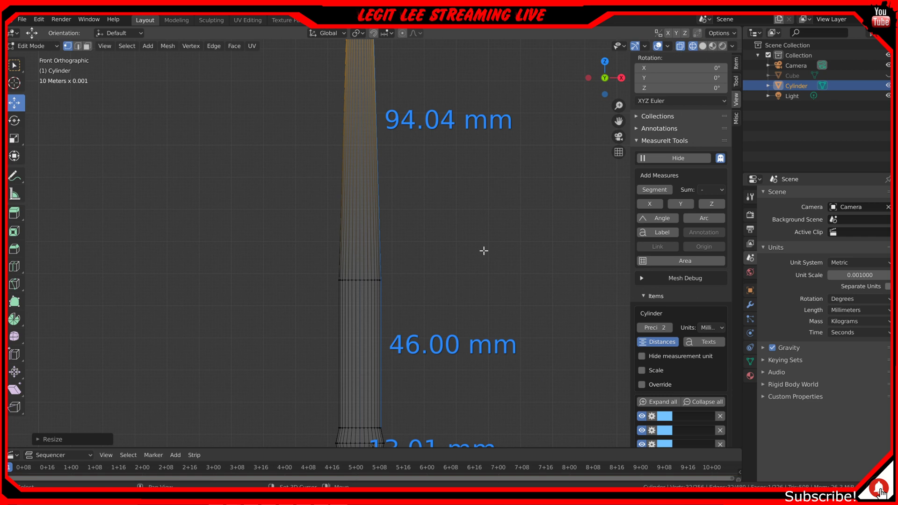
middle_click_drag(511, 230, 512, 347, "shift")
middle_click_drag(531, 300, 456, 326)
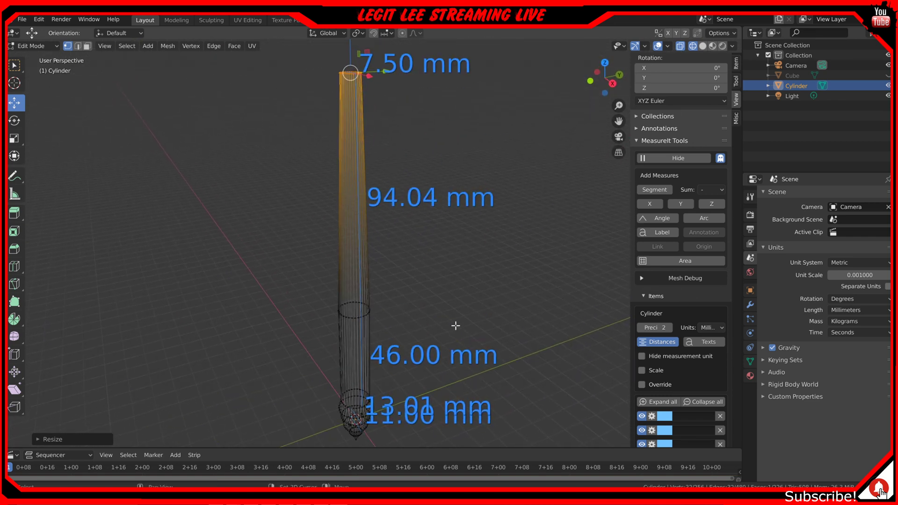
- Delete all the MeasureIt measurements from the cylinder
left_click(719, 416)
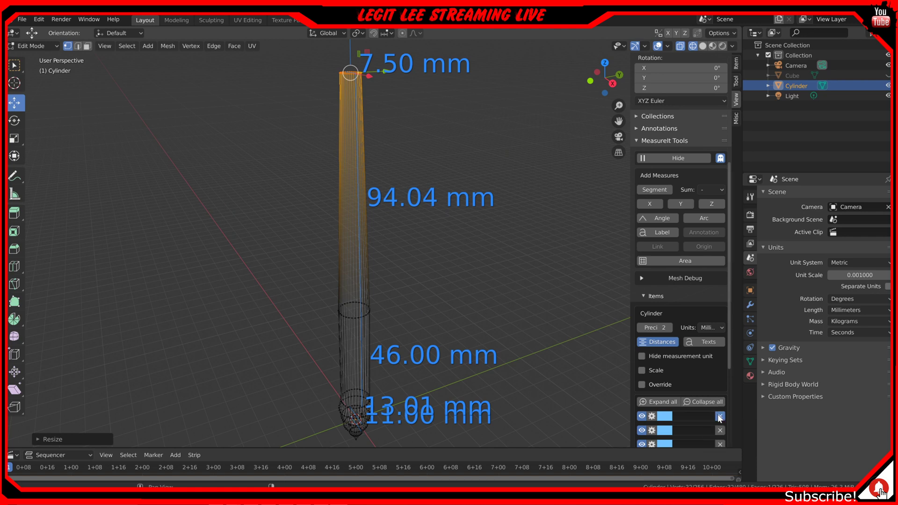
left_click(718, 416)
left_click(719, 416)
left_click(718, 416)
left_click(718, 416)
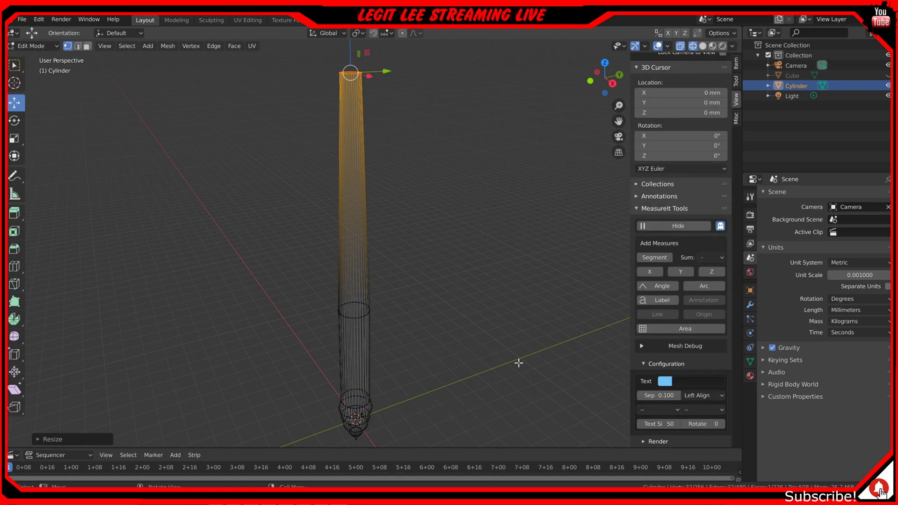
- Add a loop cut around the tapered upper section, slid down to about 23.5 mm above the section's lower ring
middle_click_drag(518, 363, 485, 48)
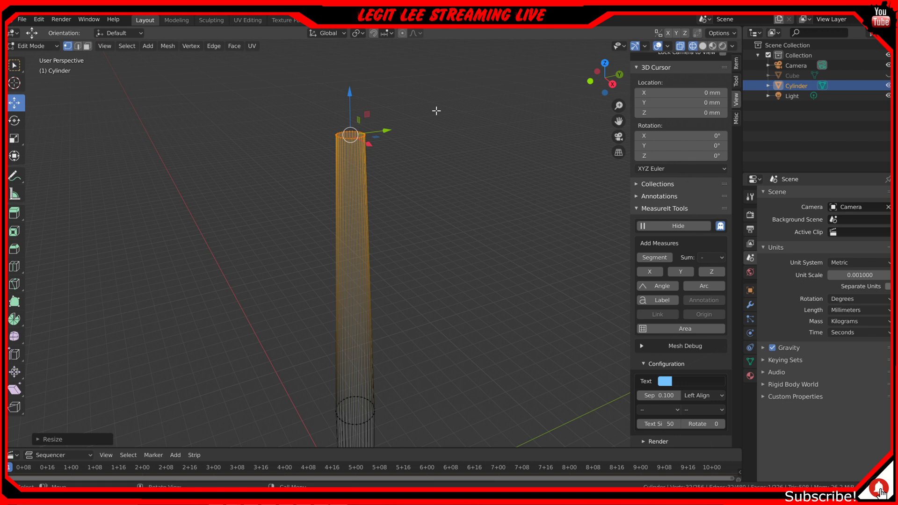
key("KP_1")
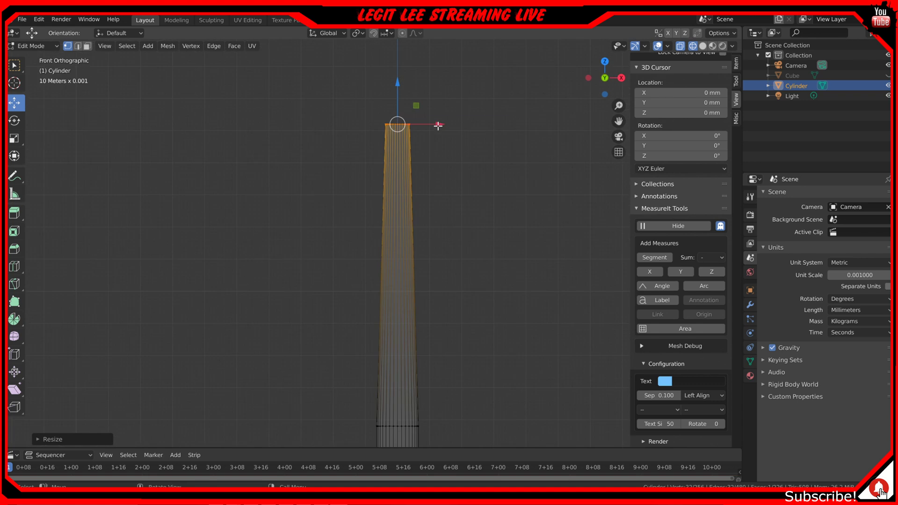
middle_click_drag(452, 323, 434, 220, "shift")
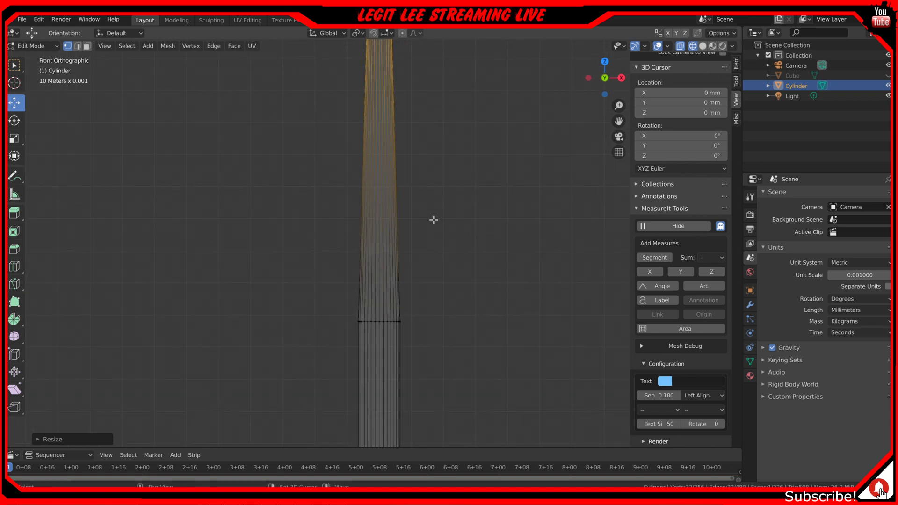
left_click(382, 322)
scroll(407, 321, "up", 6)
middle_click_drag(451, 347, 391, 138, "shift")
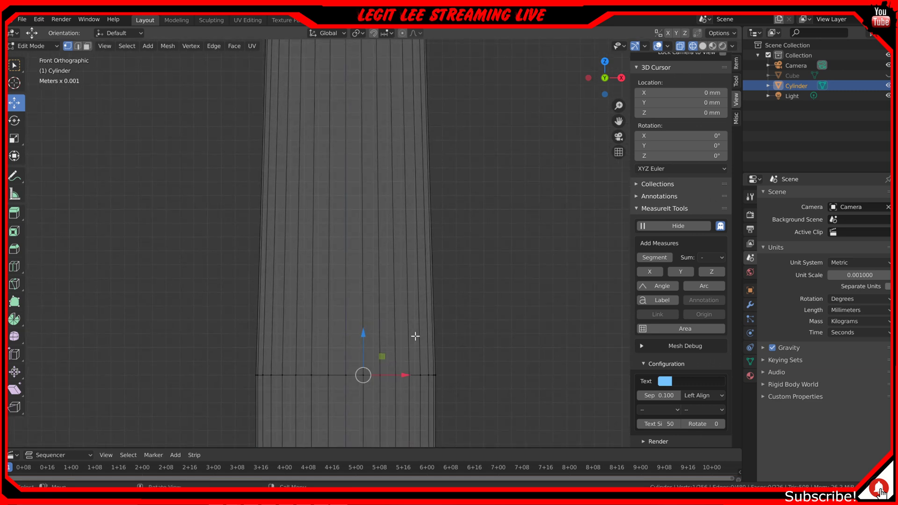
scroll(384, 262, "down", 5)
middle_click_drag(372, 283, 370, 337, "shift")
key("ctrl+r")
left_click(358, 266)
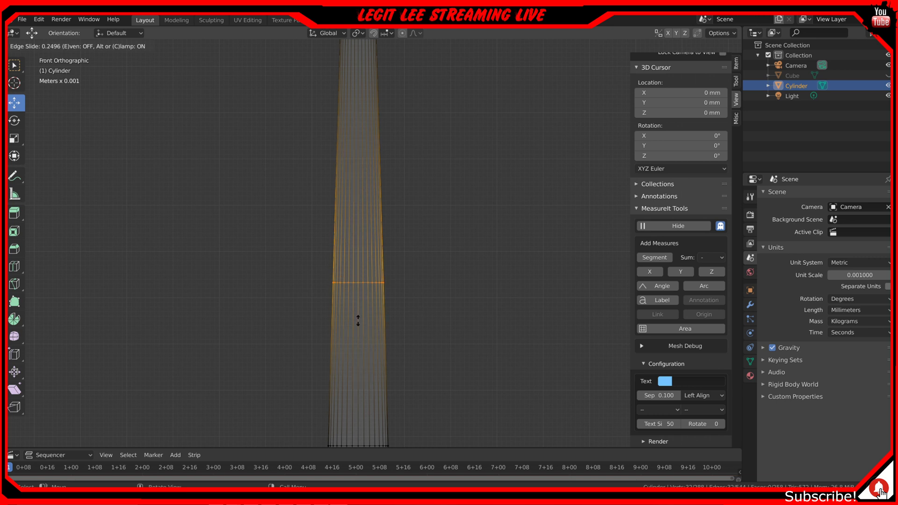
left_click(362, 381)
- Add a MeasureIt segment between vertically aligned vertices of the new edge loop and the tapered section's lower ring
middle_click_drag(452, 337, 455, 251, "shift")
scroll(420, 291, "up", 3)
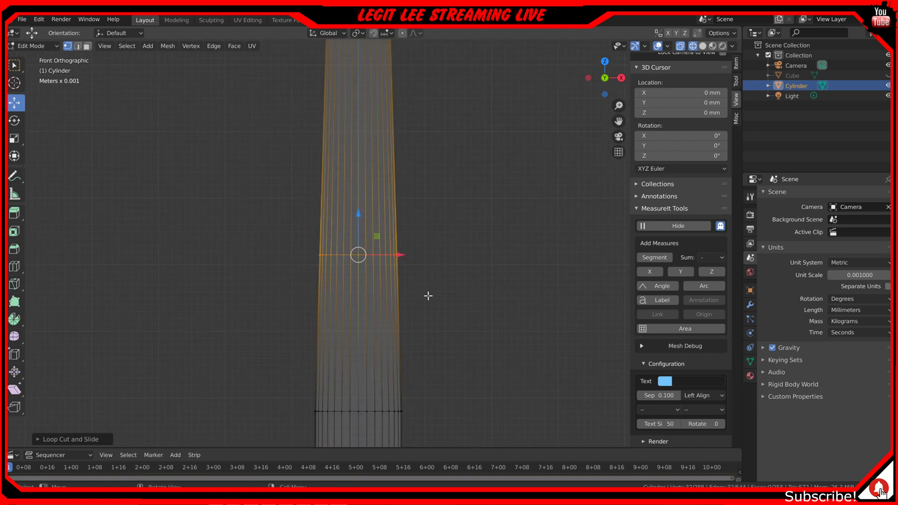
key("KP_3")
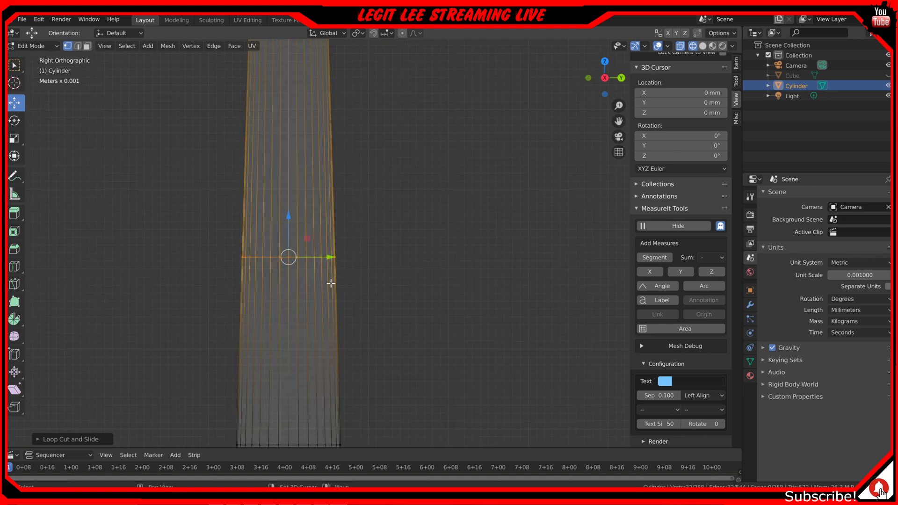
middle_click_drag(333, 282, 466, 167, "shift")
left_click(425, 144)
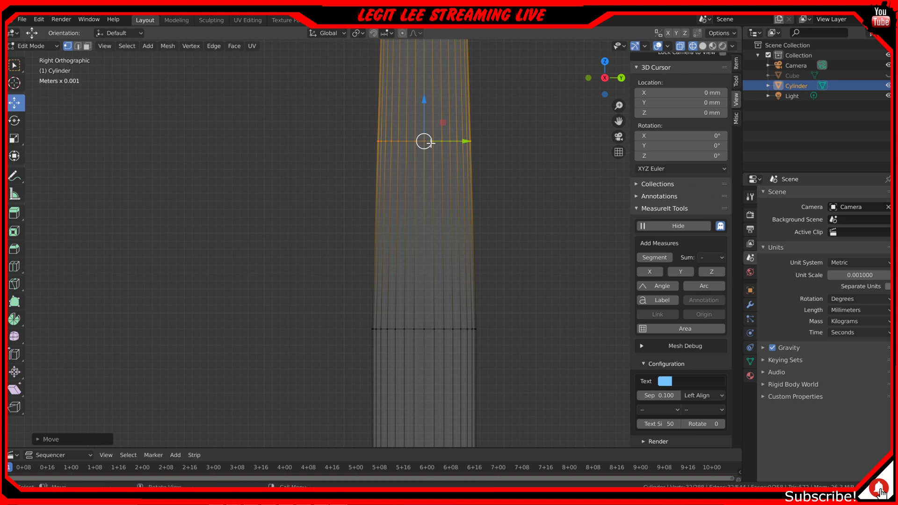
left_click(430, 190)
left_click(423, 142)
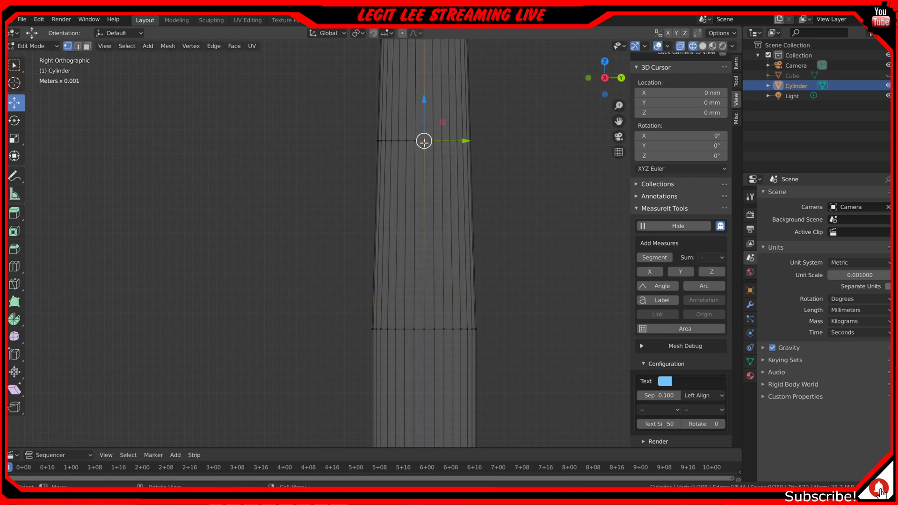
left_click(423, 329, "shift")
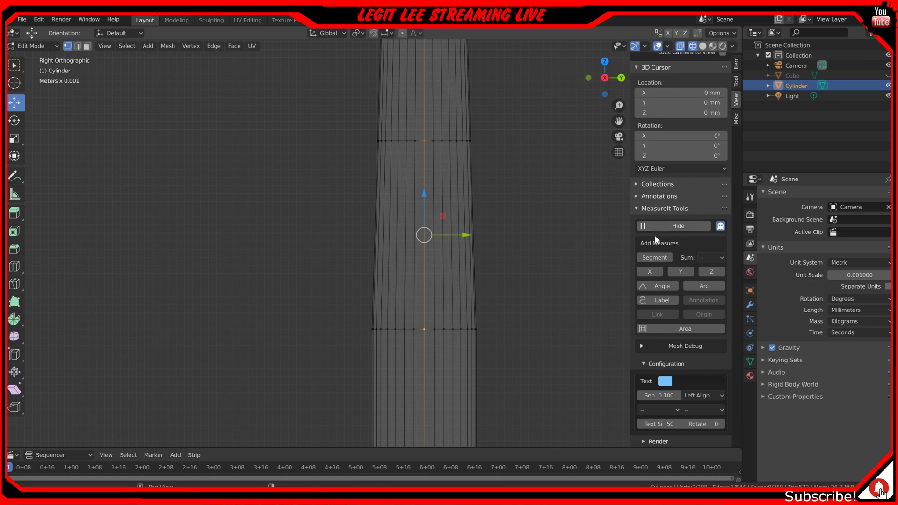
left_click(655, 257)
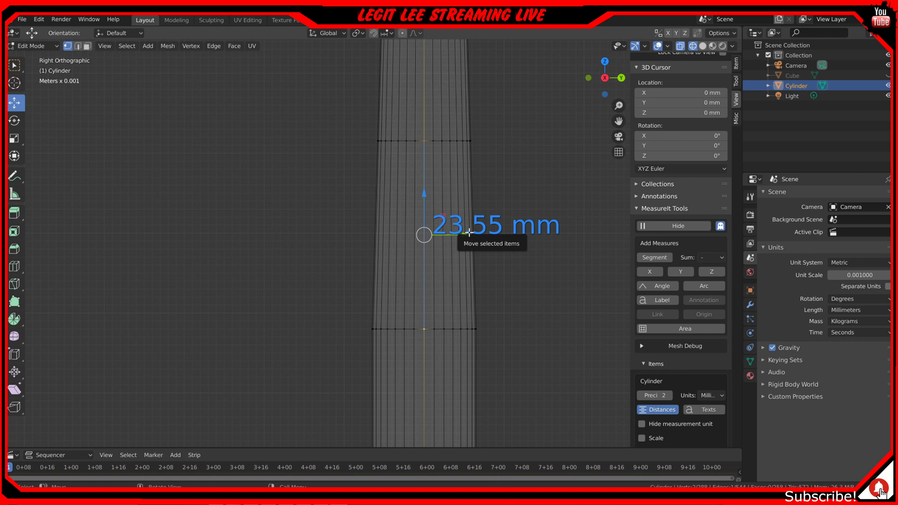
- Move the new edge loop down along Z until its measured distance above the tapered section's lower ring is 19.00 mm
left_click(401, 141)
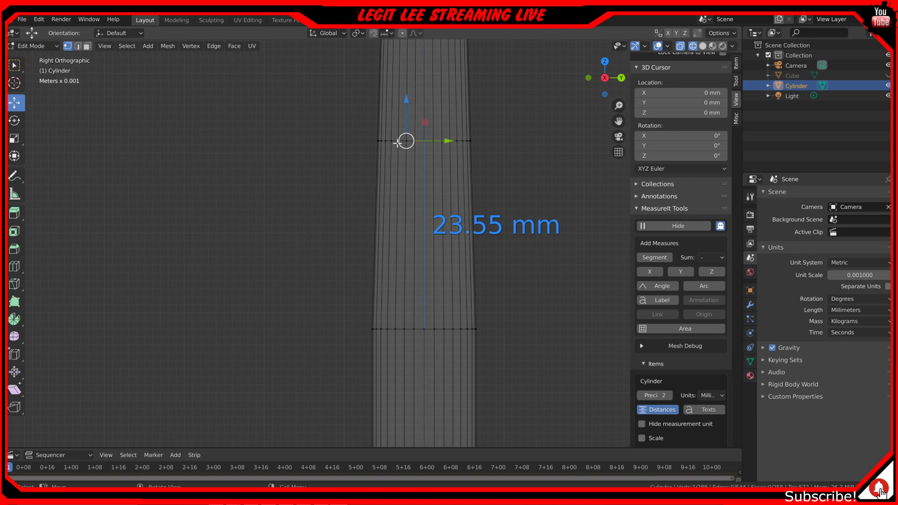
left_click(461, 141, "alt")
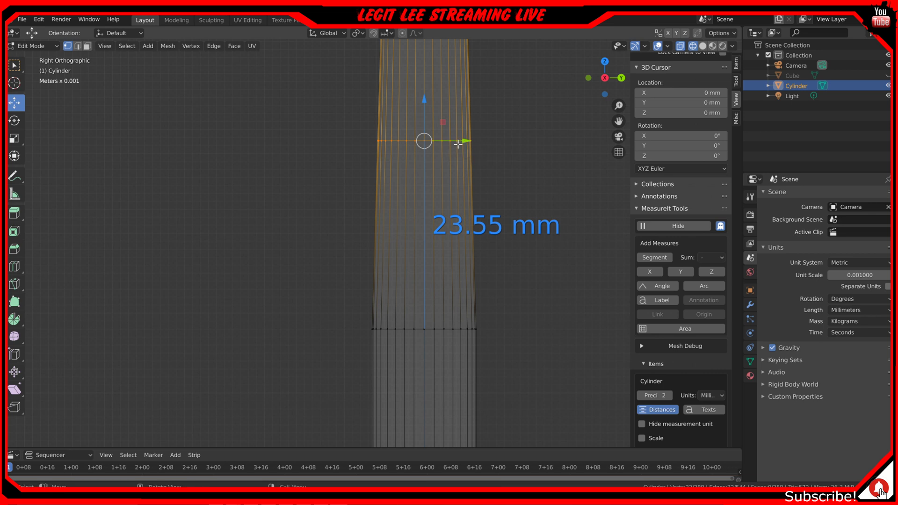
scroll(458, 141, "down", 6)
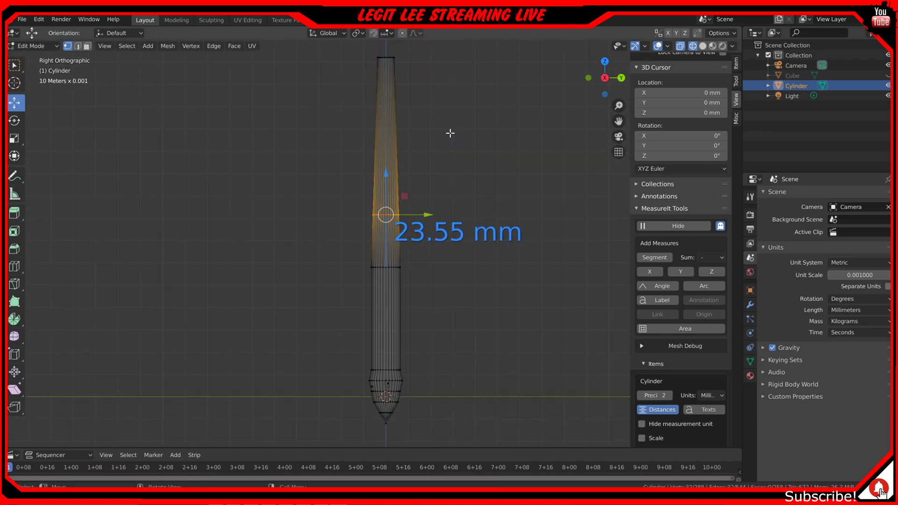
key("KP_1")
scroll(402, 201, "up", 7)
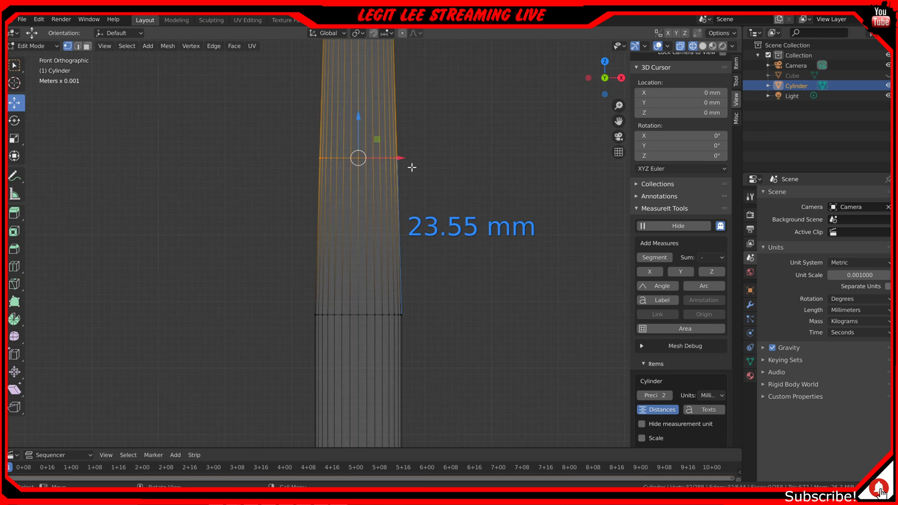
middle_click_drag(421, 164, 447, 202, "shift")
key("g")
key("z")
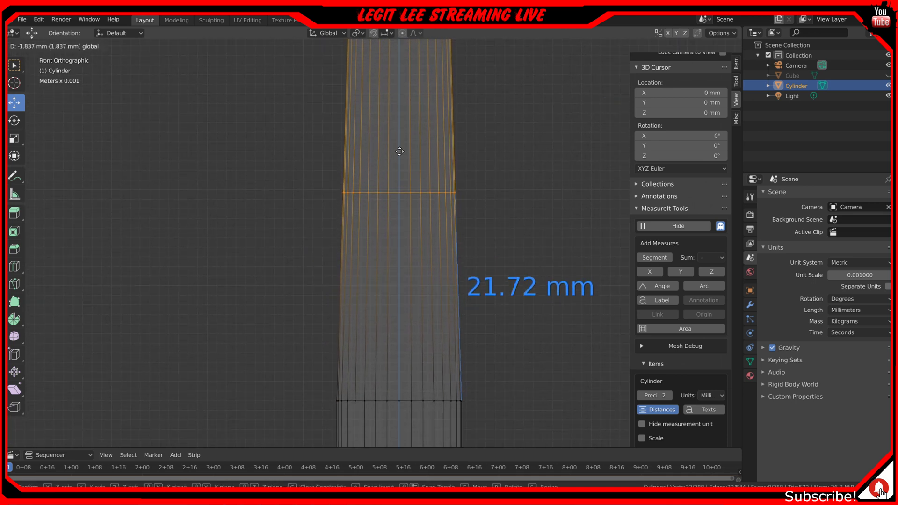
left_click(402, 176)
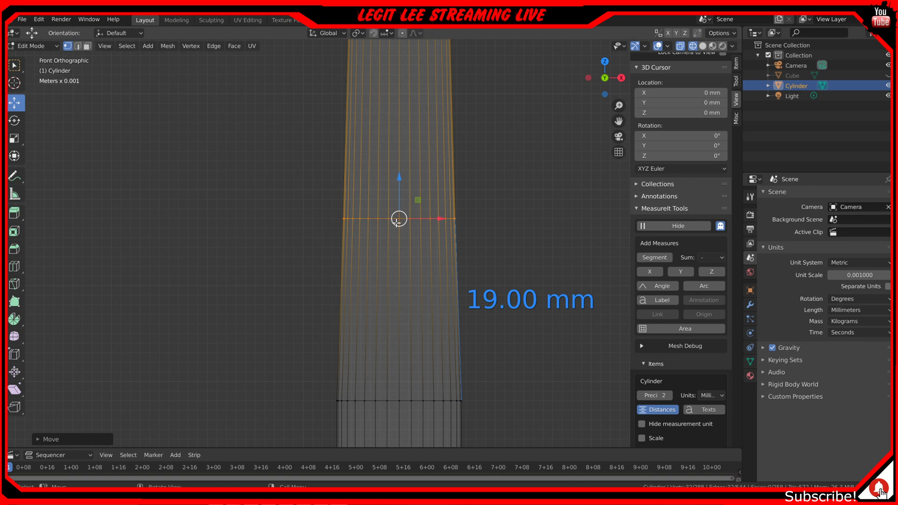
scroll(398, 224, "up", 3)
middle_click_drag(408, 243, 378, 327, "shift")
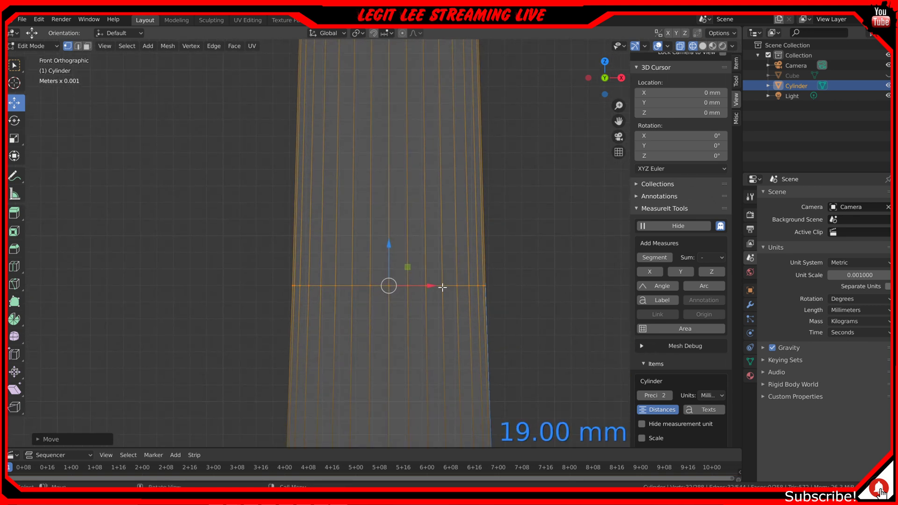
left_click(352, 289)
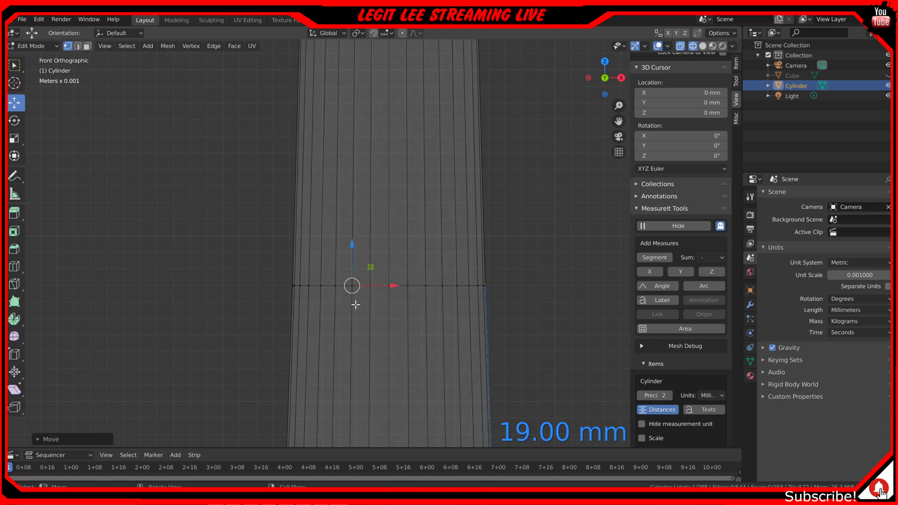
left_click(383, 300, "shift")
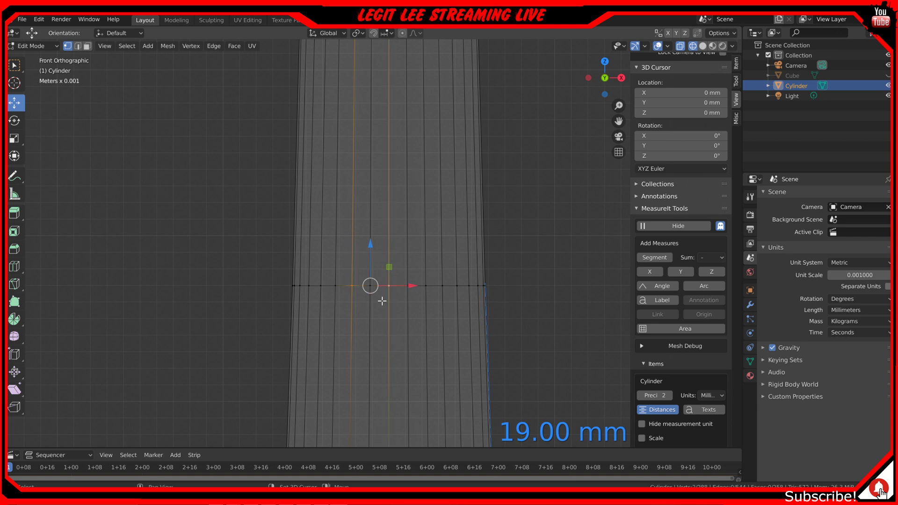
left_click(372, 308, "shift")
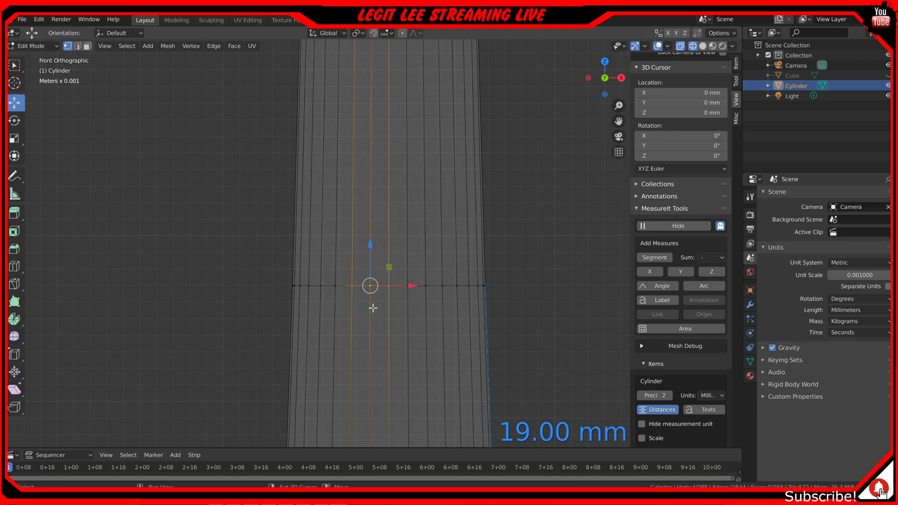
left_click(415, 298, "shift")
left_click(413, 306, "shift")
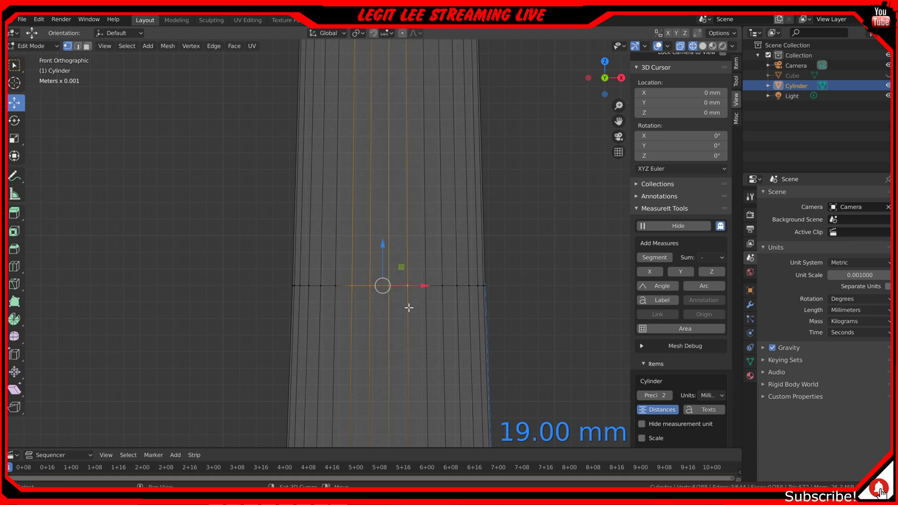
left_click(432, 300, "shift")
left_click(428, 304, "shift")
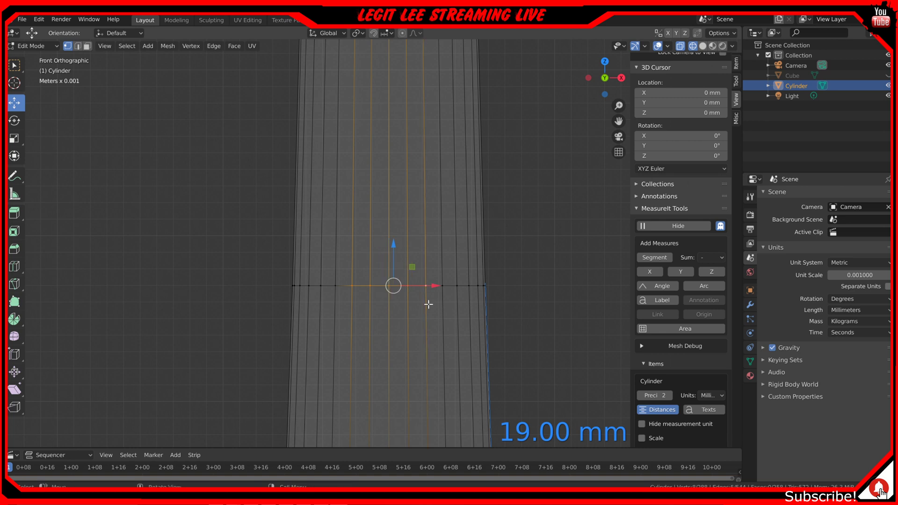
middle_click_drag(429, 304, 485, 315)
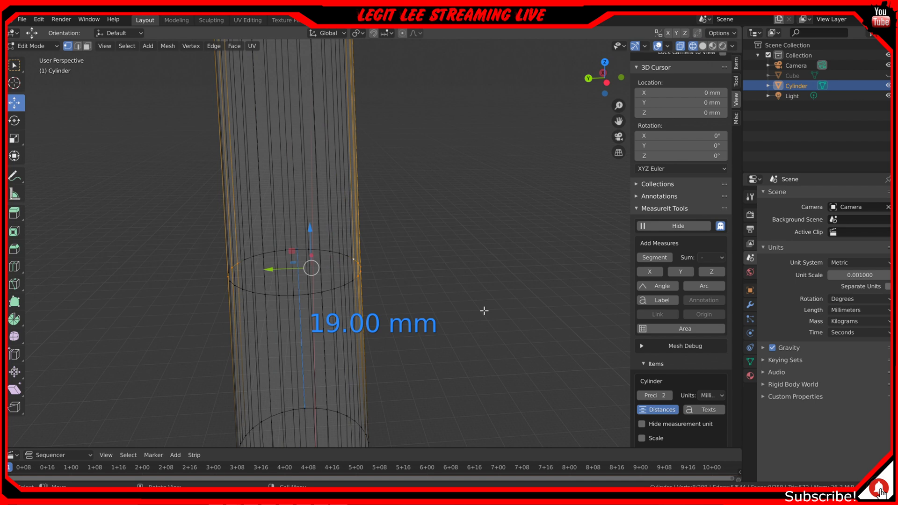
key("KP_1")
- Switch the viewport to solid shading and clear the vertex selection
key("z")
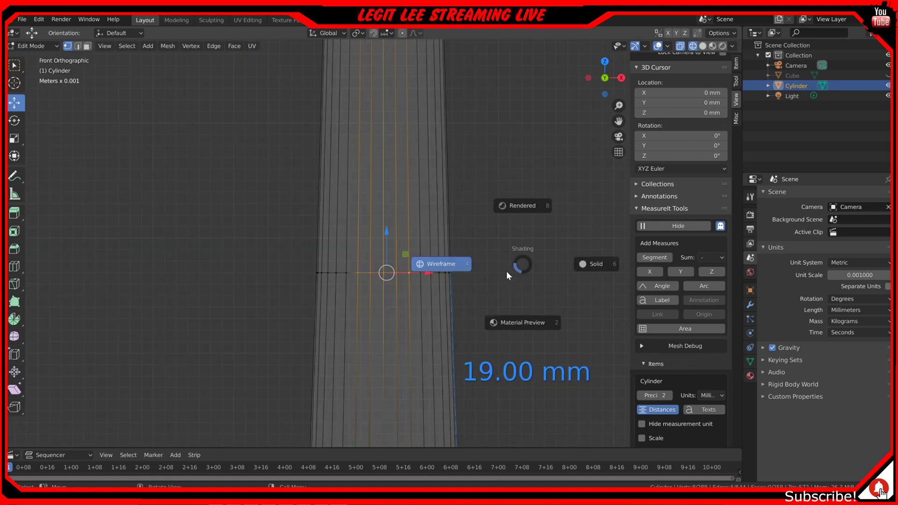
left_click(580, 265)
key("alt+a")
- Add MeasureIt segments between five adjacent front vertices of the new edge loop
scroll(400, 290, "up", 4)
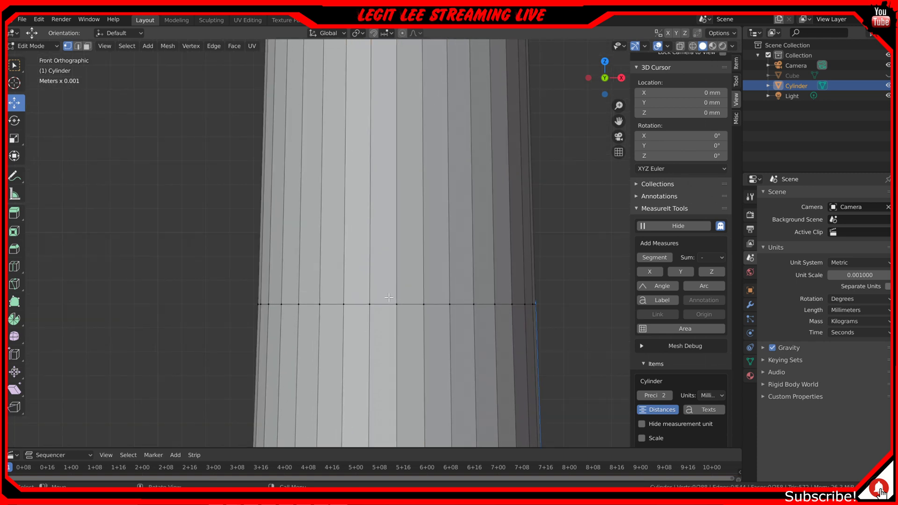
left_click(345, 307, "shift")
left_click(372, 306, "shift")
left_click(399, 313, "shift")
left_click(426, 312, "shift")
left_click(450, 313, "shift")
middle_click_drag(460, 313, 455, 317)
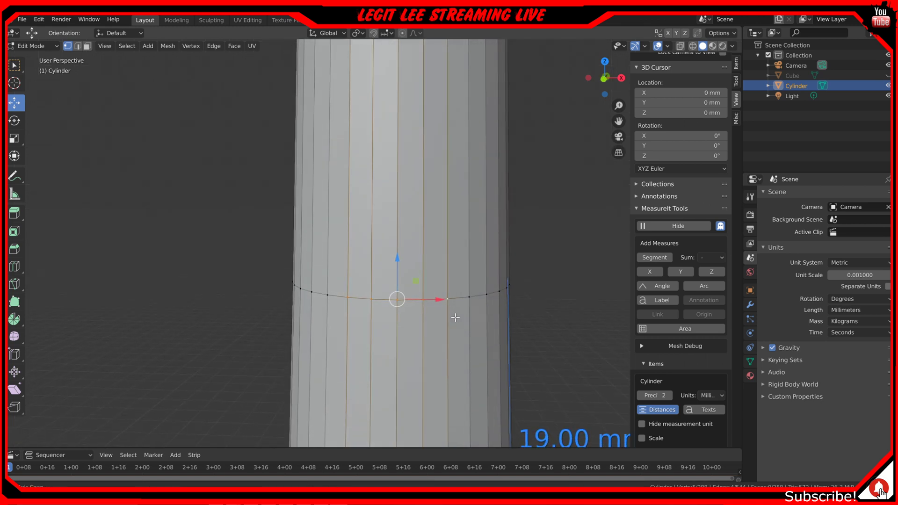
key("KP_1")
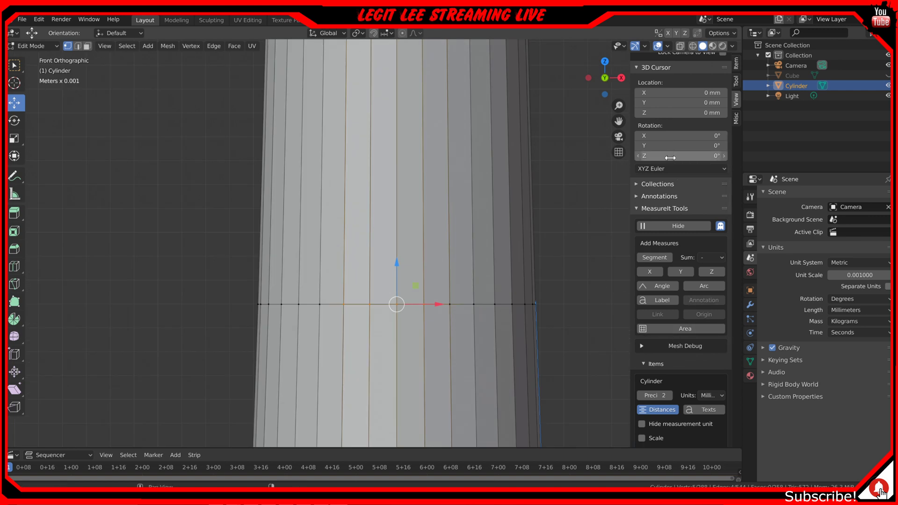
left_click(655, 257)
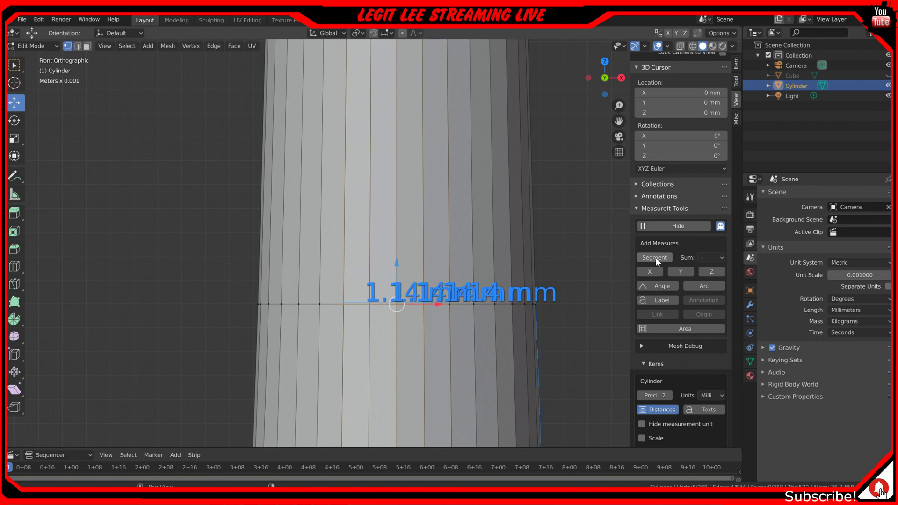
- Delete the cylinder's MeasureIt measurements one by one, including the 19 mm height segment
scroll(686, 346, "down", 10)
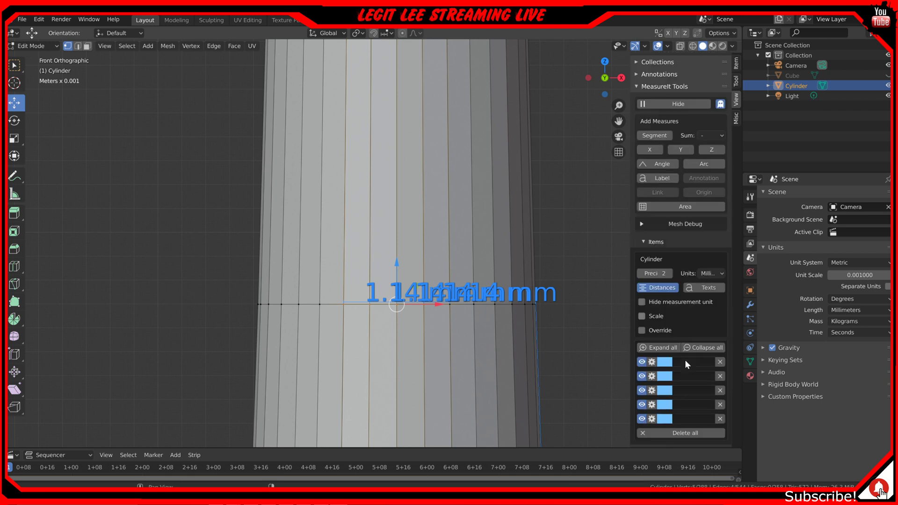
left_click(721, 276)
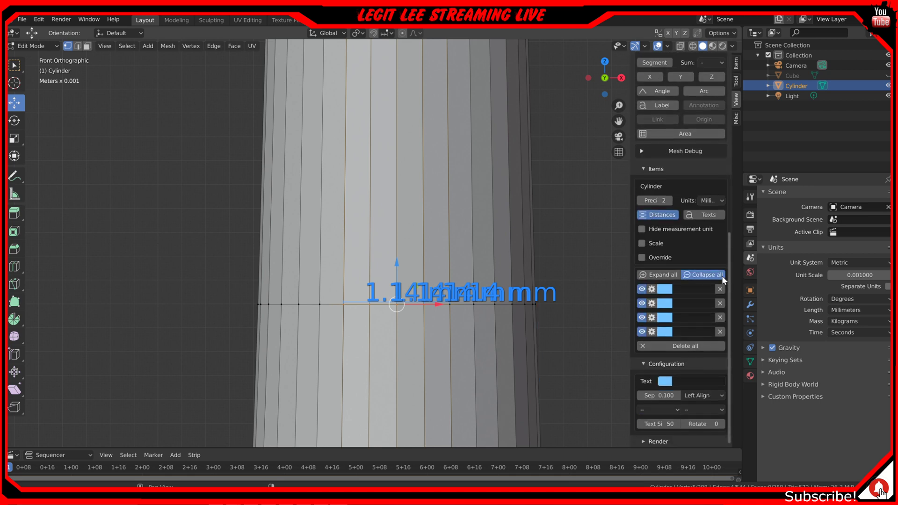
left_click(720, 289)
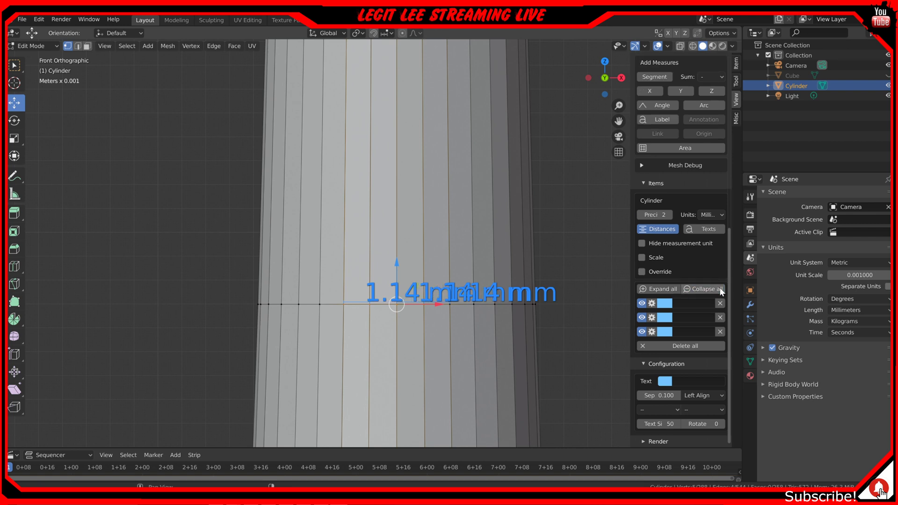
left_click(720, 304)
left_click(720, 318)
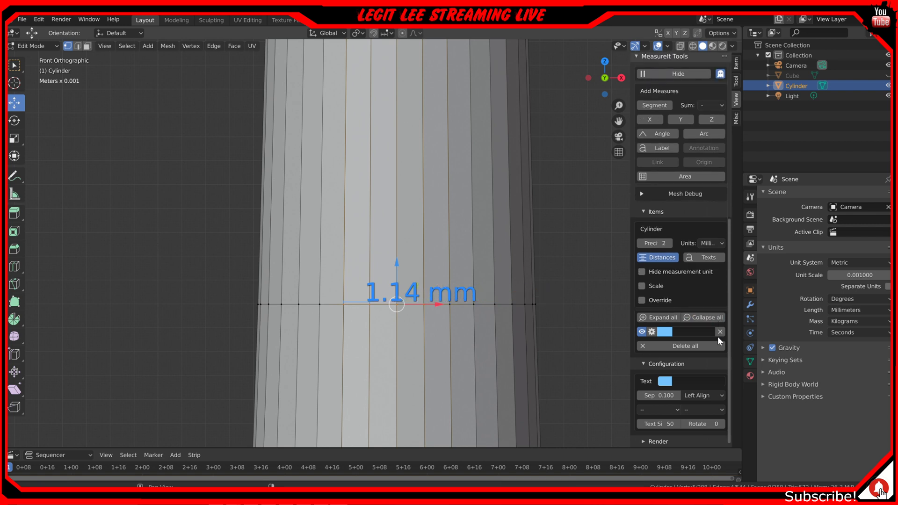
left_click(719, 334)
- Add a single MeasureIt segment between two front vertices of the new edge loop that are four faces apart
left_click(341, 307)
left_click(448, 308, "shift")
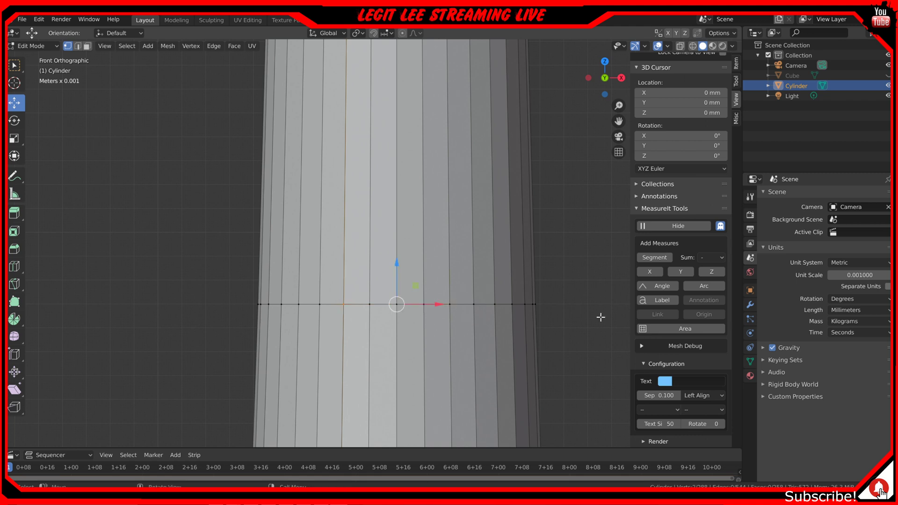
scroll(496, 310, "down", 1)
mouse_move(496, 311)
middle_mouse_down()
mouse_move(501, 327)
mouse_move(467, 290)
mouse_move(488, 298)
middle_mouse_up()
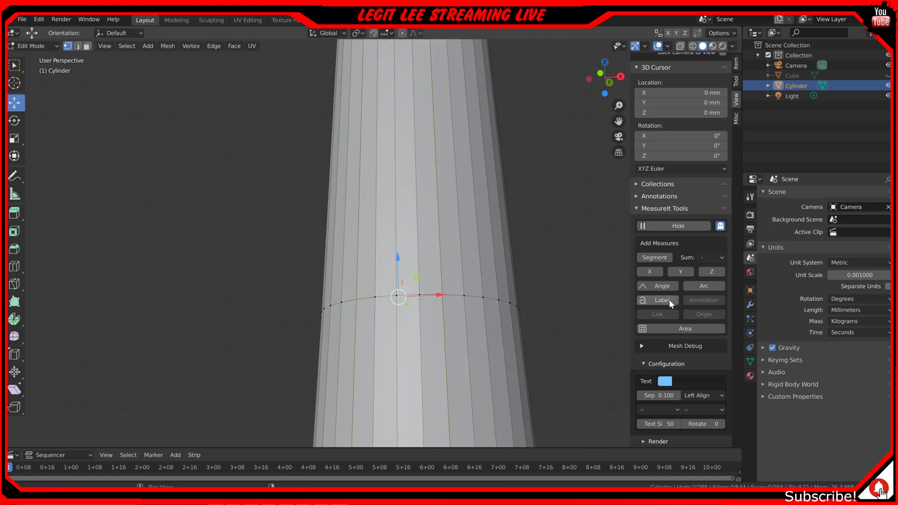
left_click(660, 257)
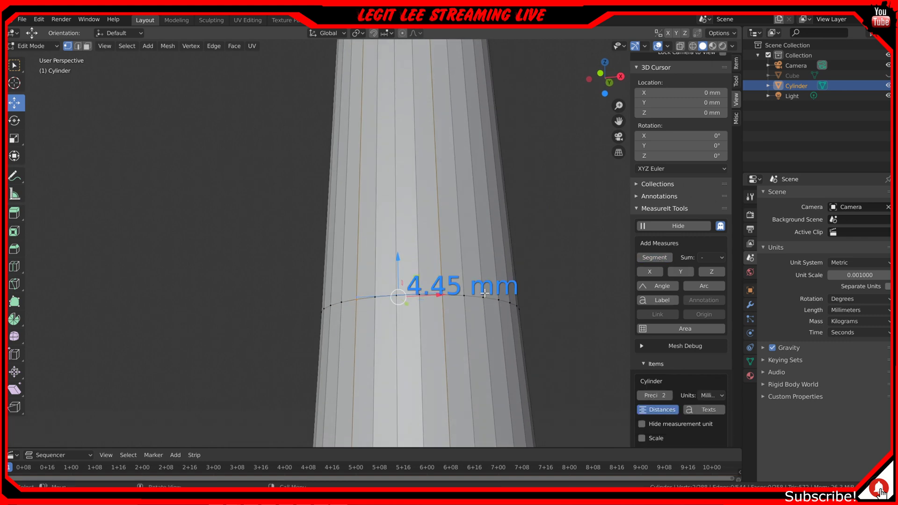
- Add a wider MeasureIt segment between two edge loop vertices nine faces apart and delete the previous, shorter segment
key("KP_1")
scroll(302, 244, "up", 3)
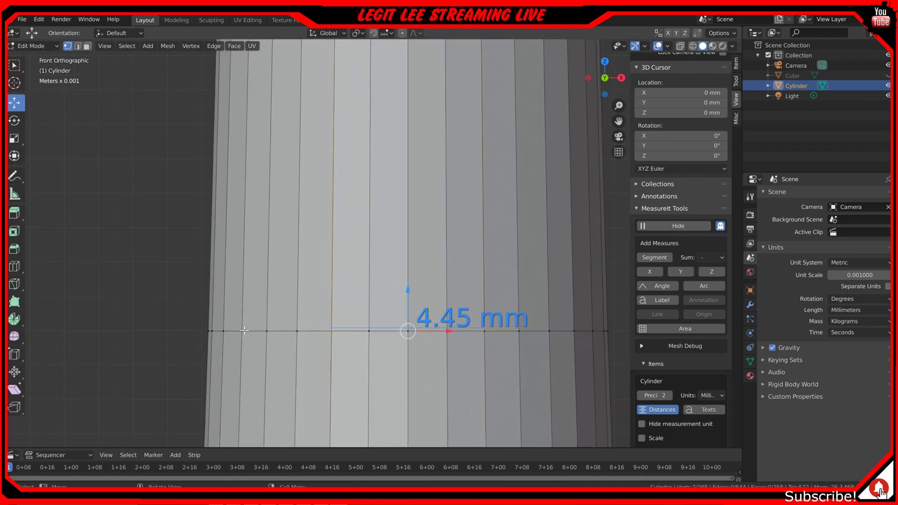
left_click(244, 331)
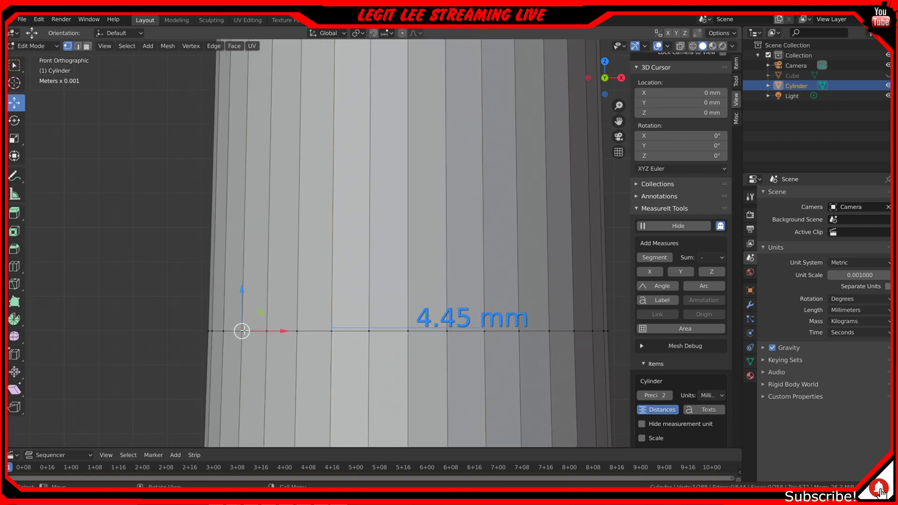
left_click(550, 332, "shift")
left_click(659, 258)
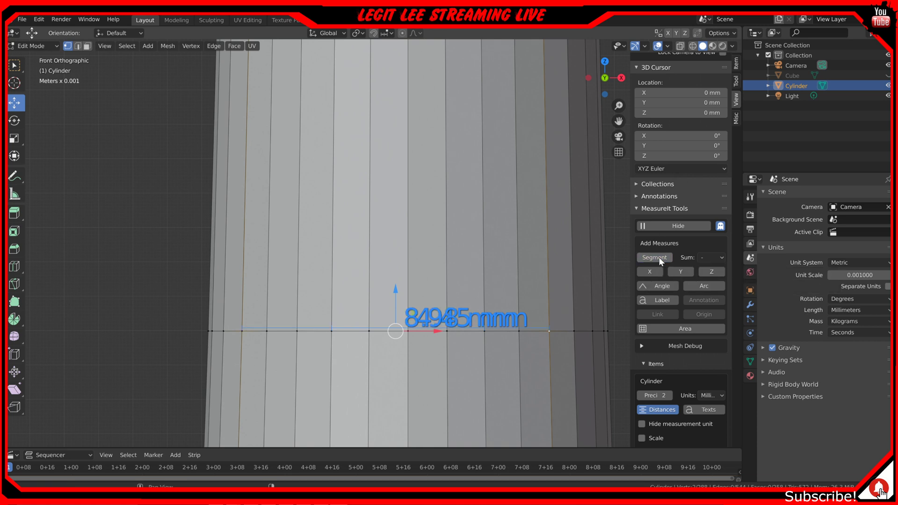
scroll(688, 328, "down", 8)
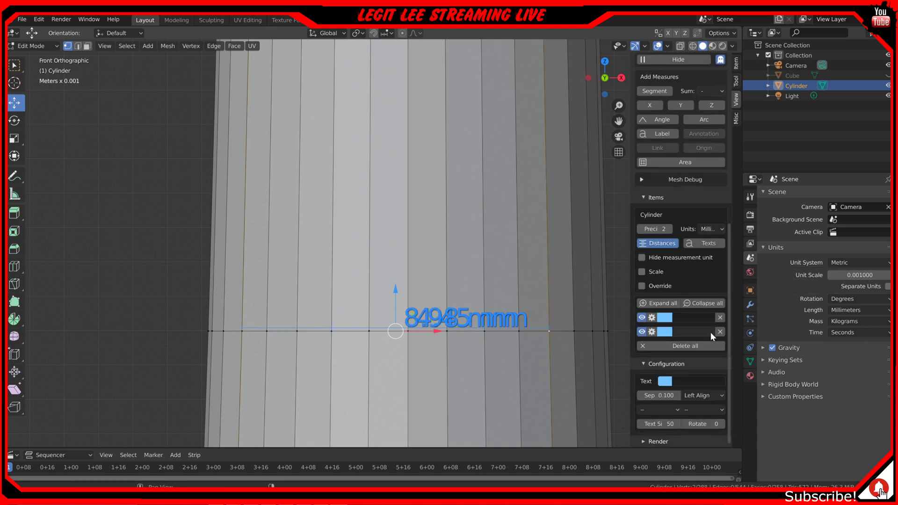
left_click(720, 318)
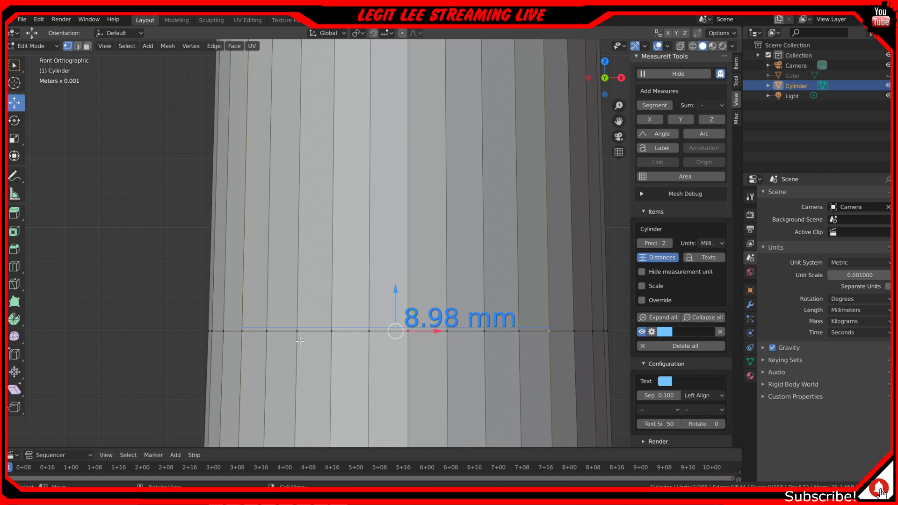
- Add a MeasureIt segment between the edge loop vertices one position further inward on each side, seven faces apart, and delete the wider segment
left_click(266, 335)
left_click(519, 332, "shift")
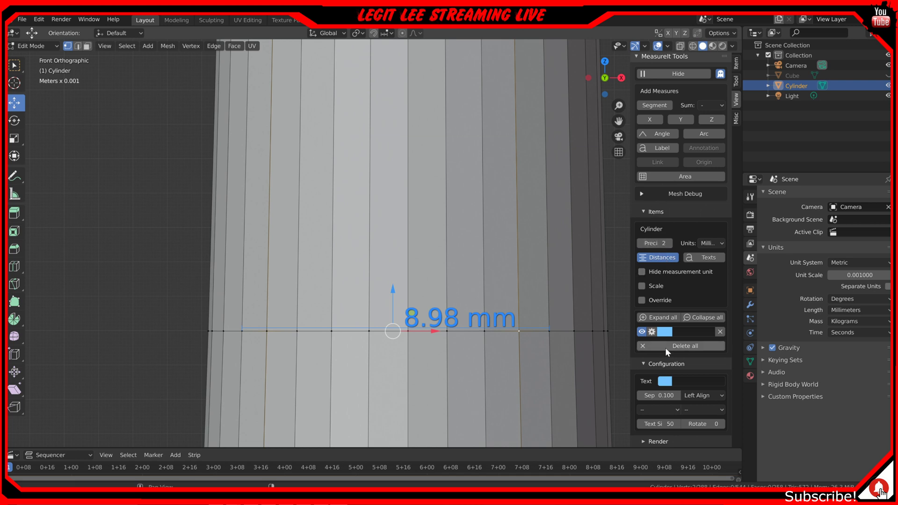
scroll(666, 322, "up", 2)
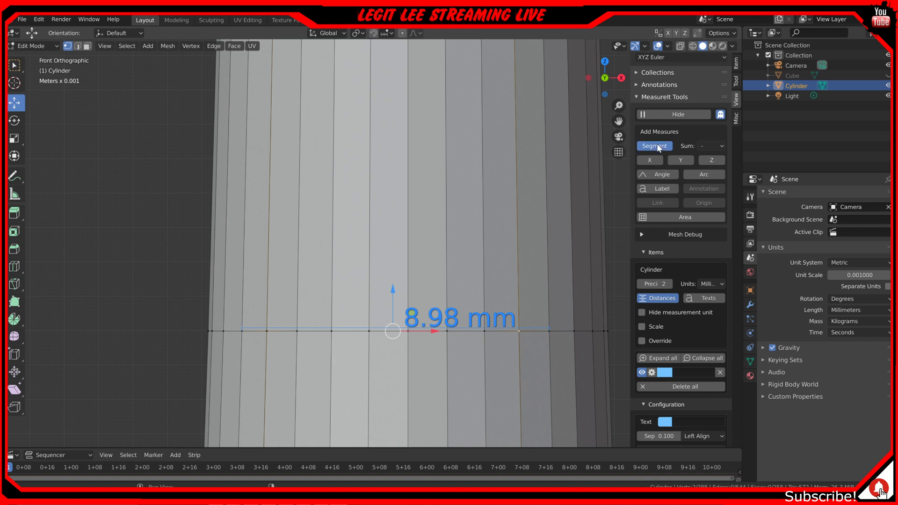
left_click(657, 146)
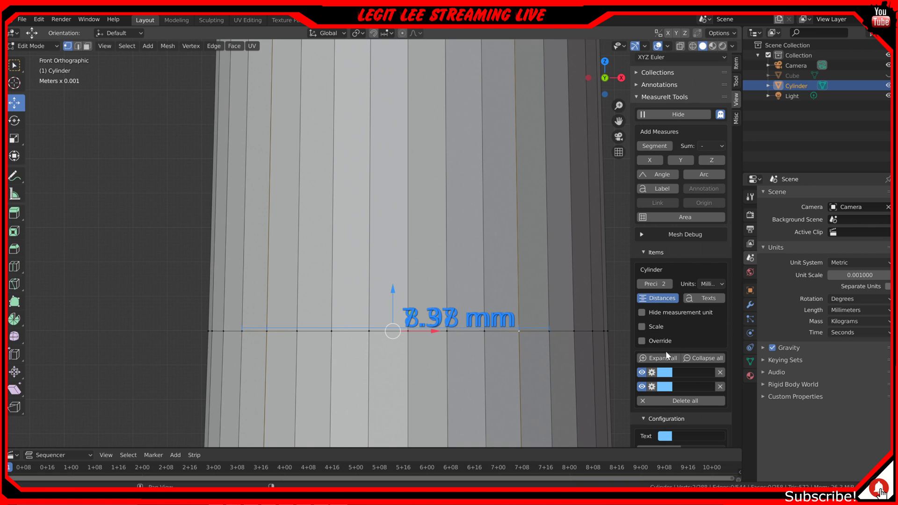
scroll(668, 343, "down", 1)
scroll(669, 338, "down", 1)
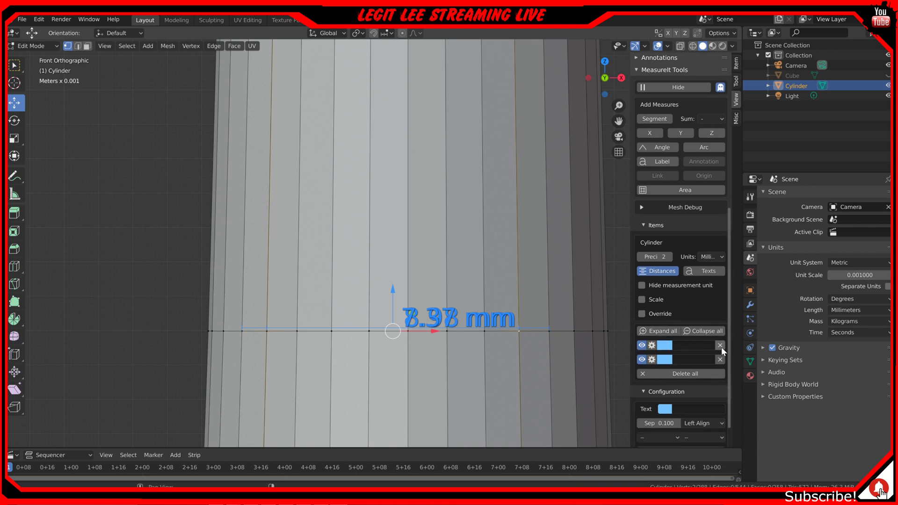
left_click(722, 347)
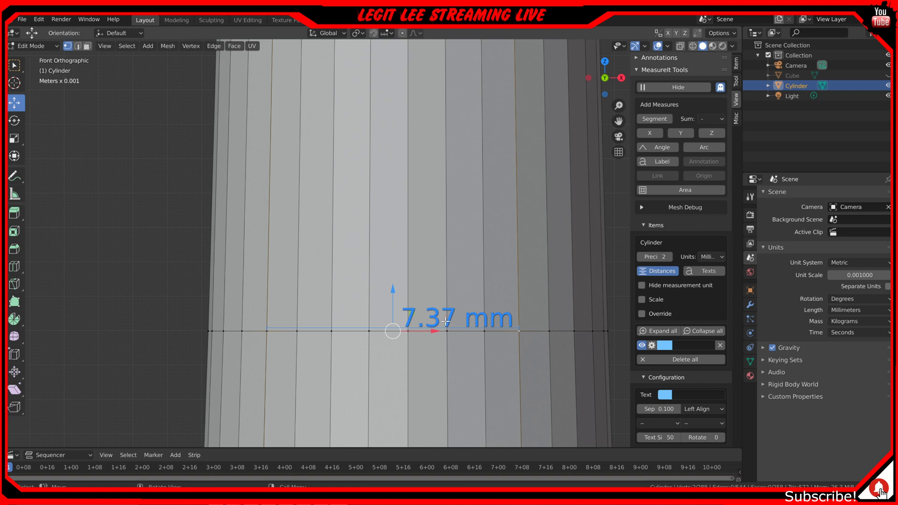
- Add the front edge loop vertices lying between the two ends of the measured segment to the selection
middle_click_drag(446, 322, 444, 334)
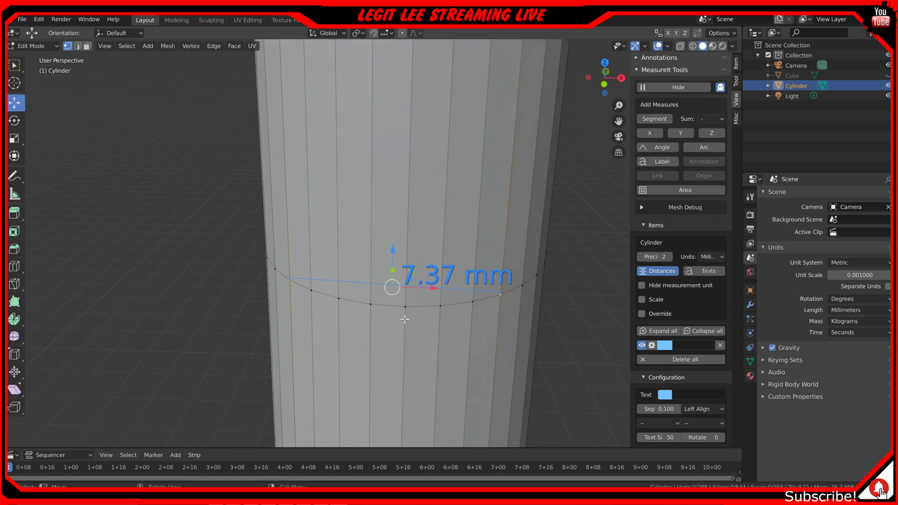
left_click(312, 293, "shift")
left_click(339, 298, "shift")
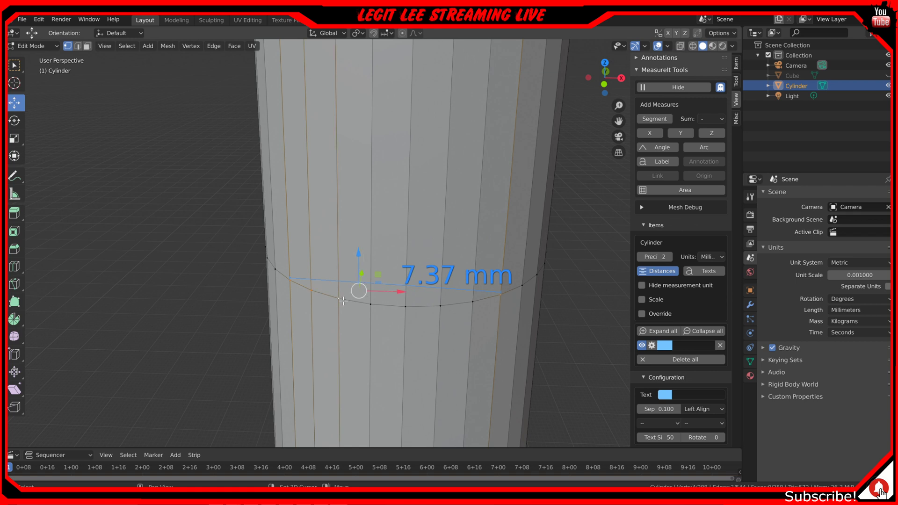
left_click(371, 304, "shift")
left_click(405, 307, "shift")
left_click(440, 306, "shift")
left_click(474, 302, "shift")
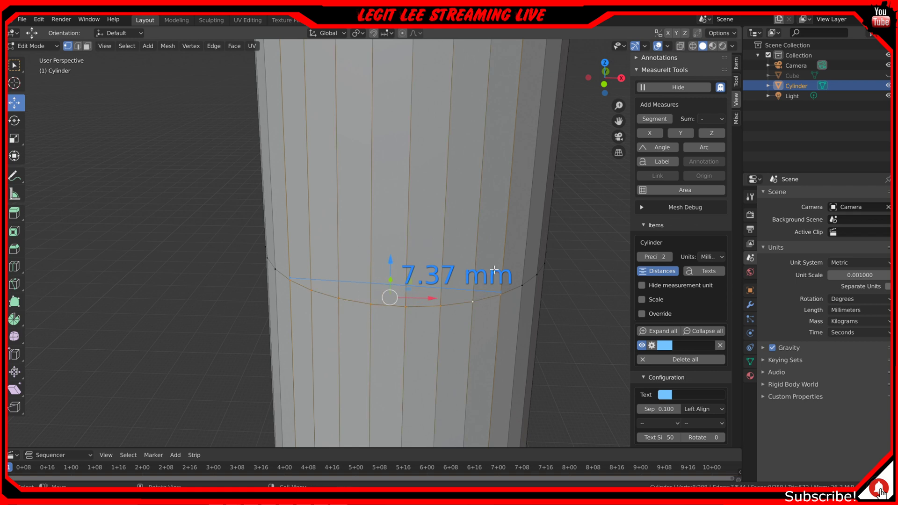
- Switch to wireframe shading in front view and box-select the front and back edge loop vertices spanned by the measured segment
key("KP_1")
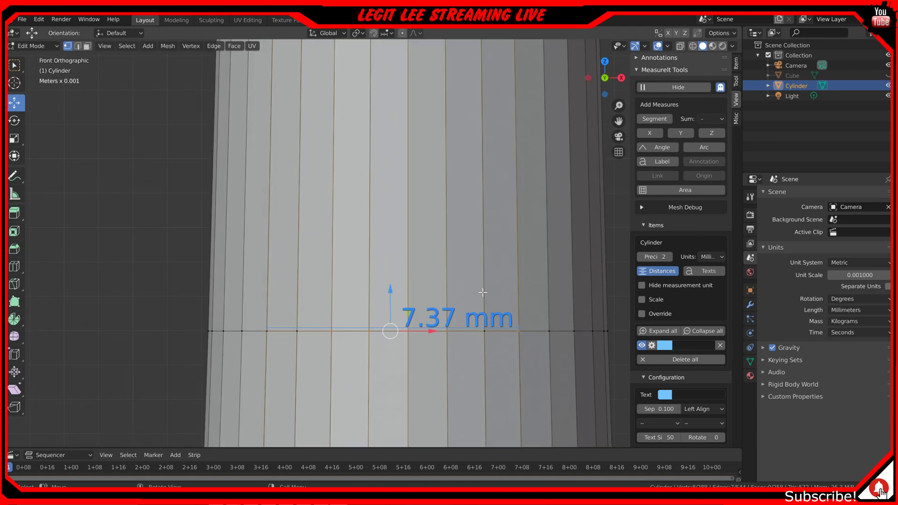
key("z")
left_click(394, 291)
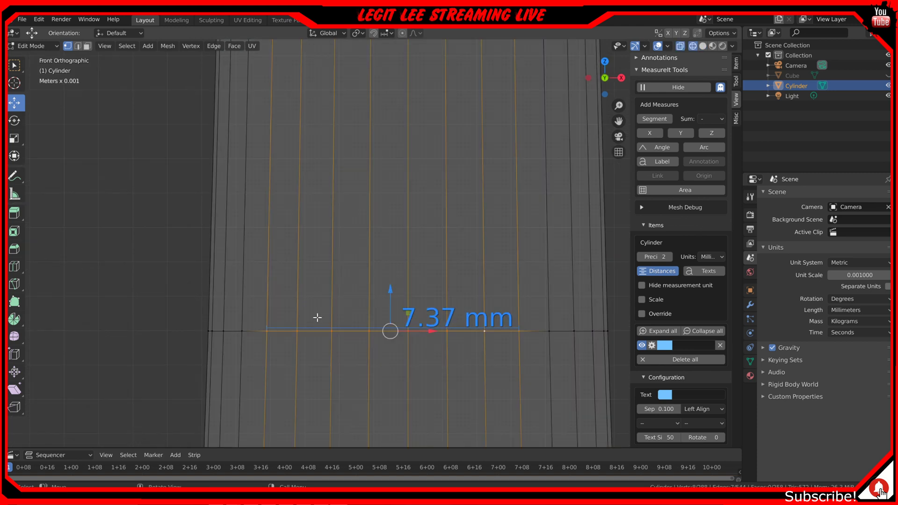
key("b")
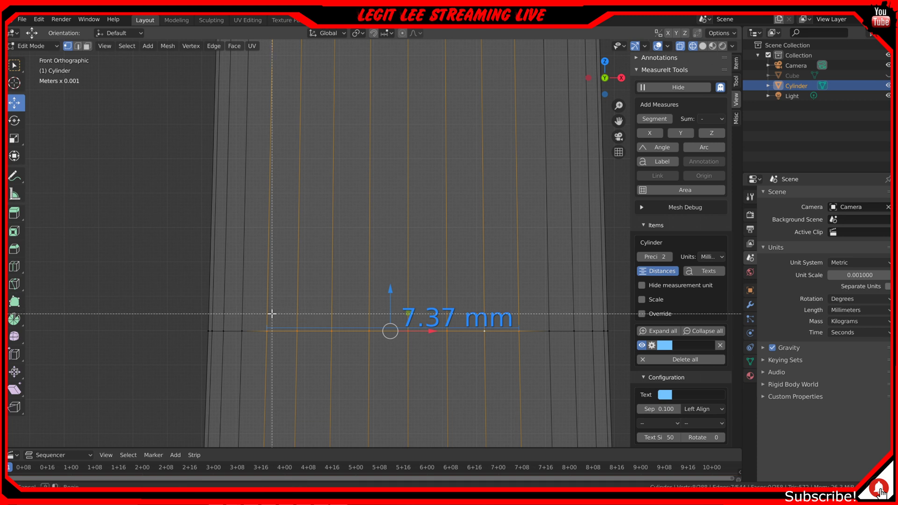
left_click_drag(261, 316, 527, 338)
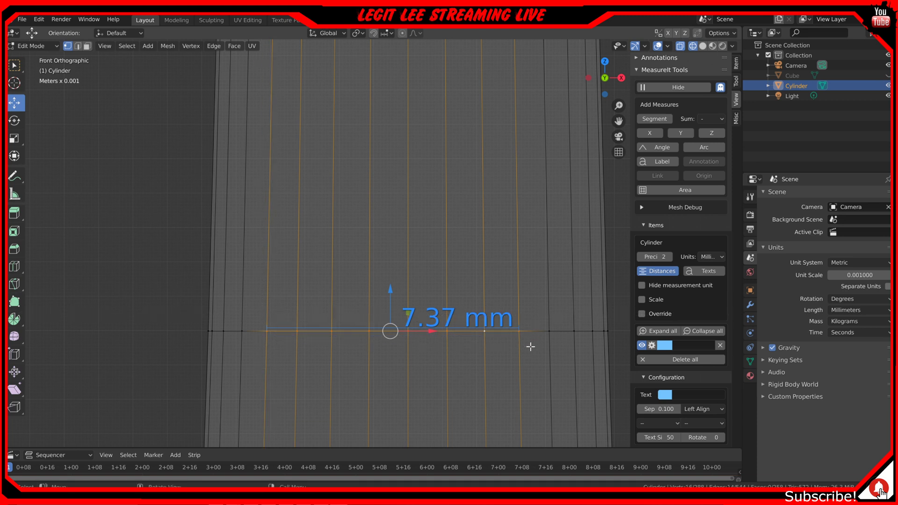
- Add a MeasureIt segment along the Y axis between the frontmost and rearmost vertices of the edge loop in right view
scroll(507, 309, "down", 1)
mouse_move(508, 310)
middle_mouse_down()
mouse_move(507, 322)
mouse_move(505, 304)
middle_mouse_up()
key("KP_1")
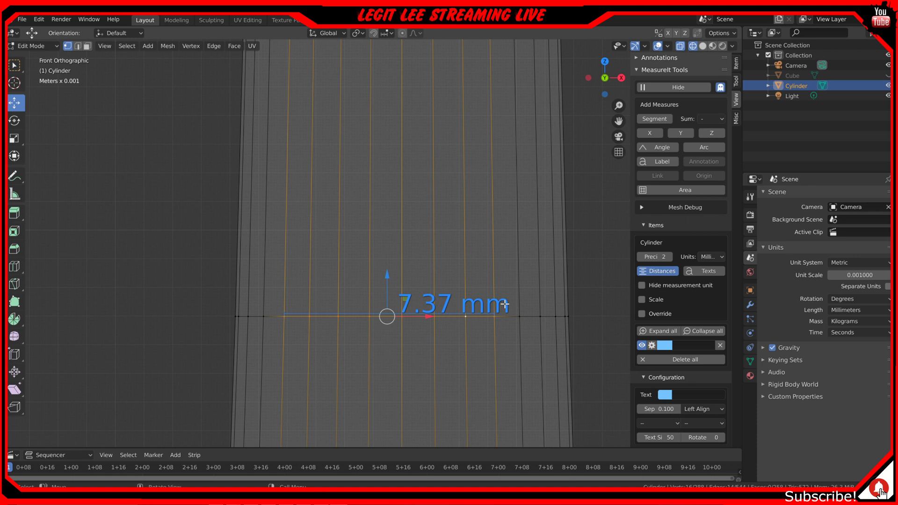
scroll(503, 300, "down", 1)
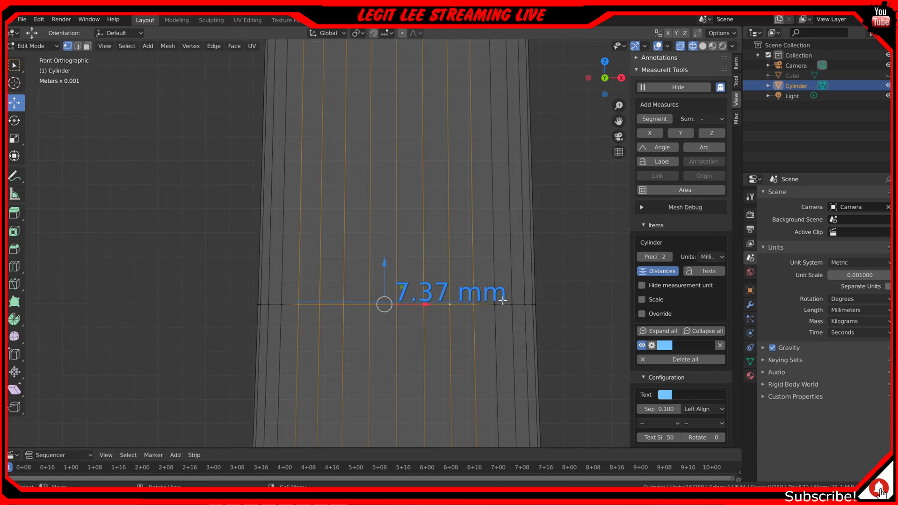
key("KP_3")
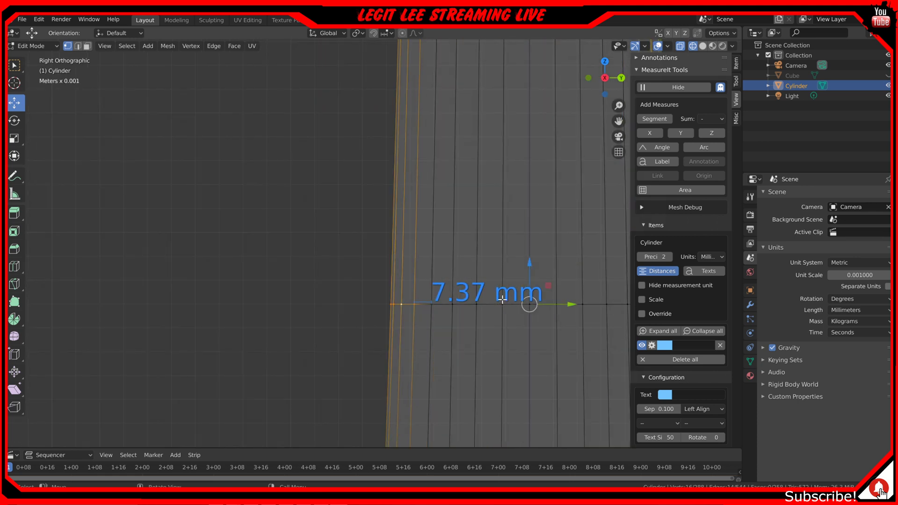
scroll(502, 300, "down", 2)
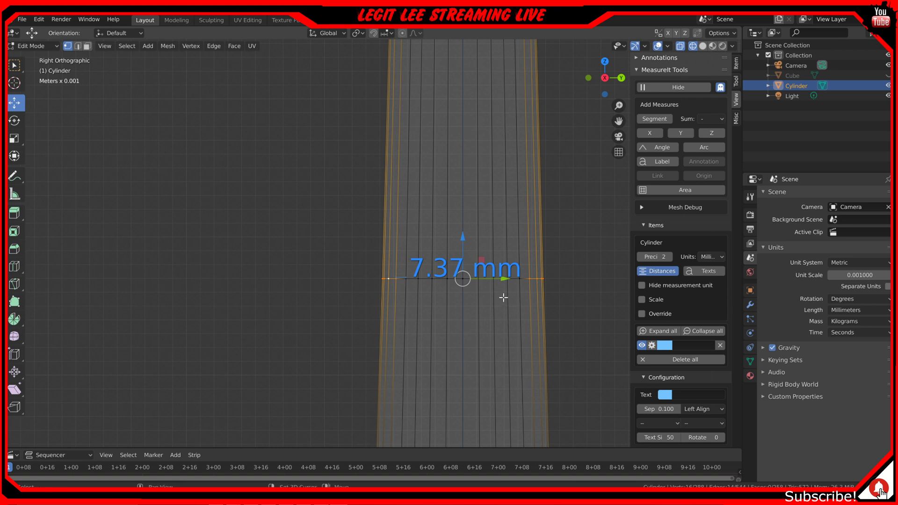
middle_click_drag(503, 300, 444, 318, "shift")
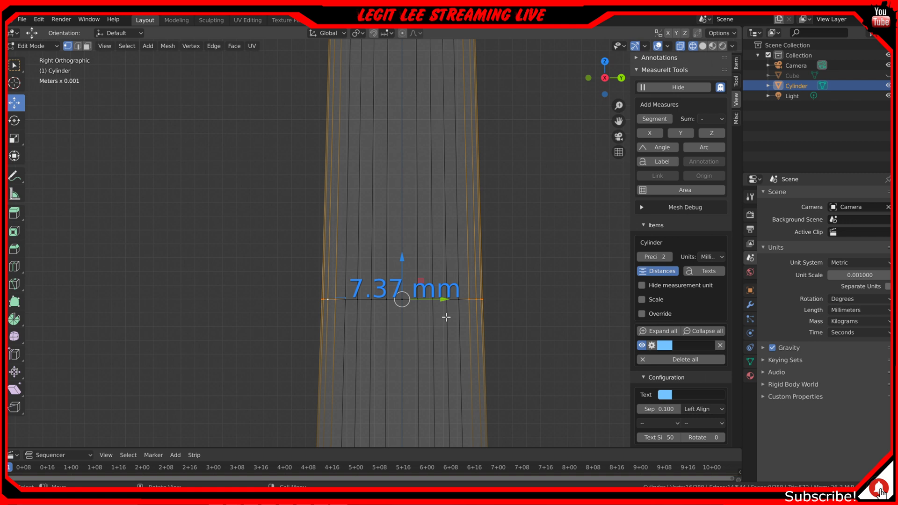
scroll(446, 315, "up", 5)
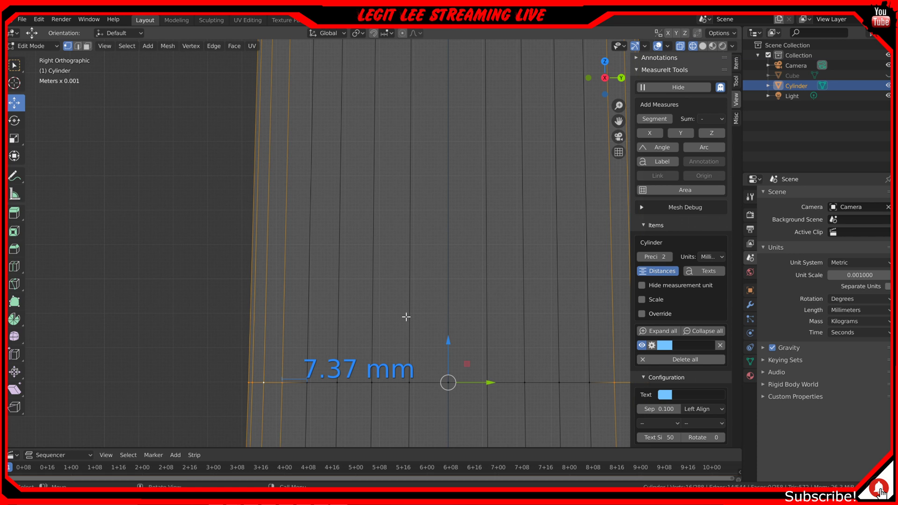
middle_click_drag(347, 330, 192, 229, "shift")
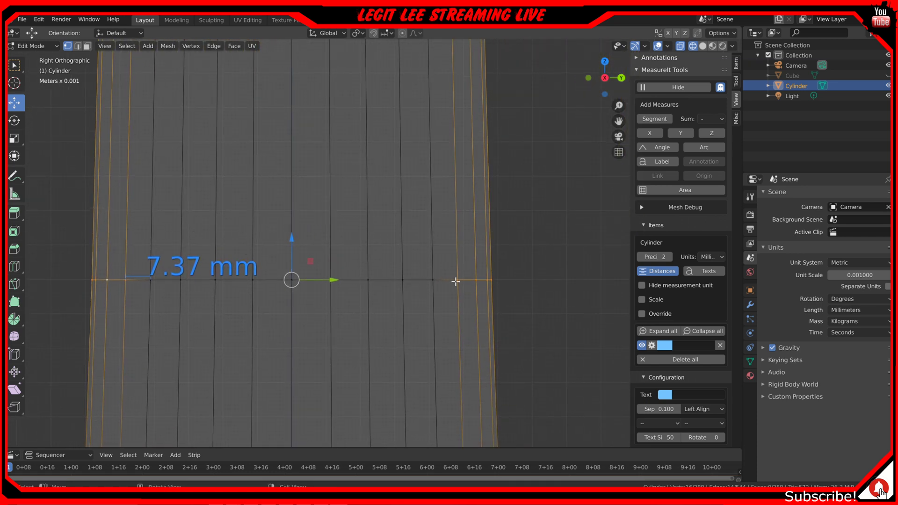
left_click(494, 280)
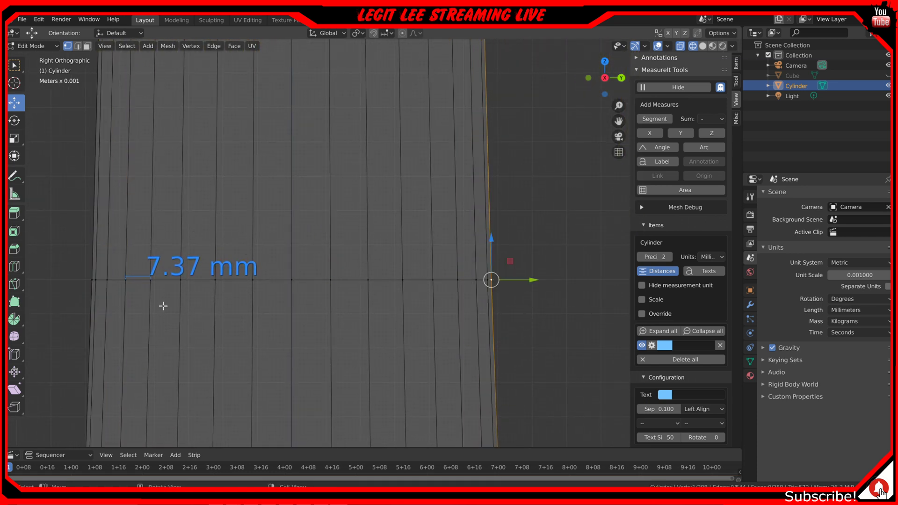
left_click(93, 281, "shift")
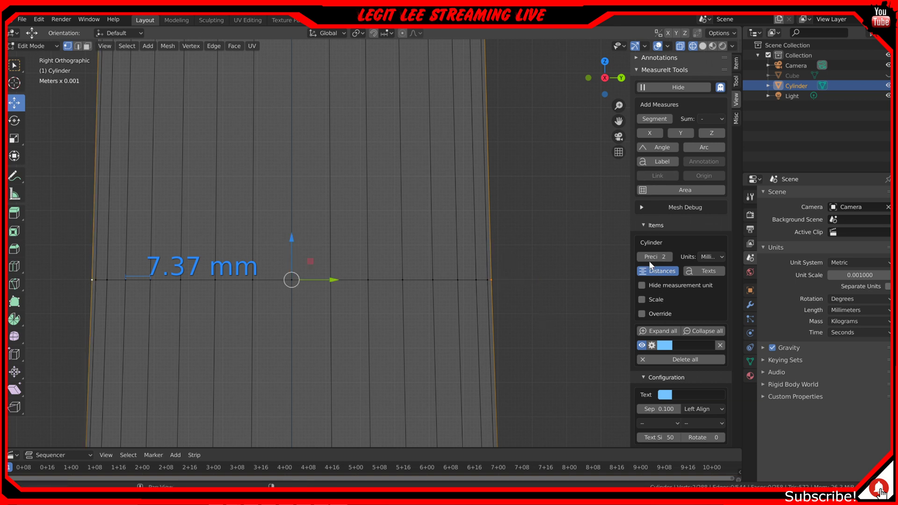
left_click(660, 122)
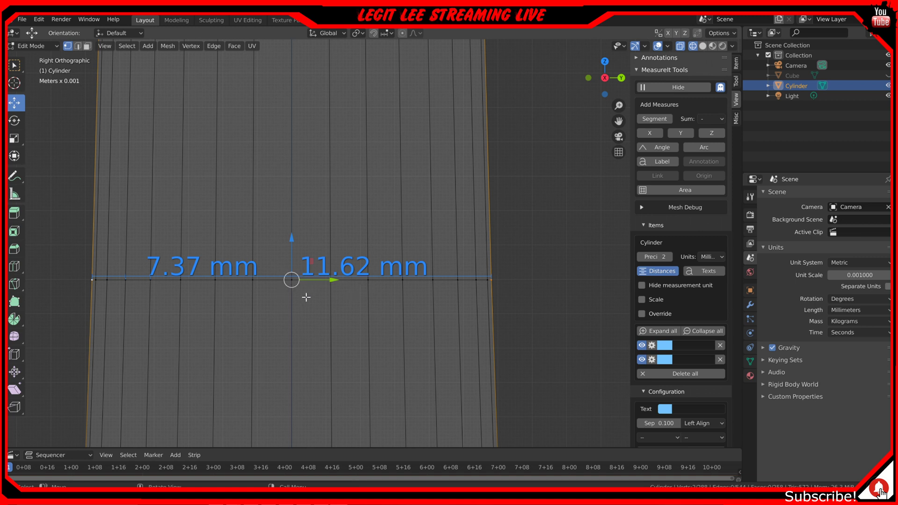
- Box-select the front and back vertices spanned by the width segment and scale them along Y to a front-to-back depth of 11.00 mm
key("KP_1")
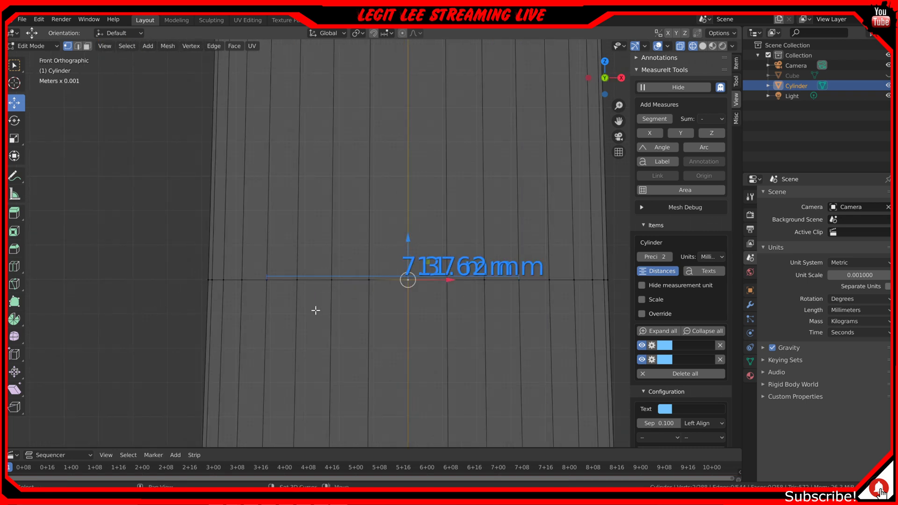
middle_click_drag(315, 311, 243, 311, "shift")
key("b")
left_click_drag(183, 268, 455, 297)
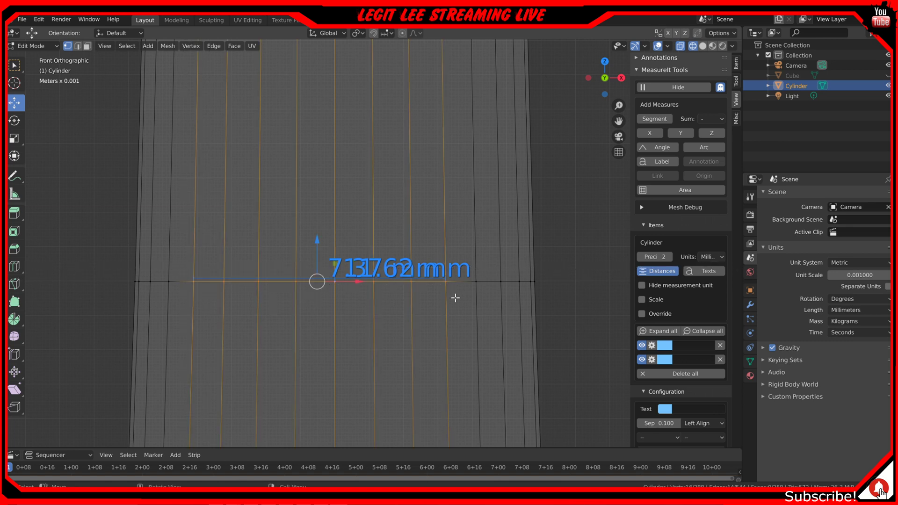
key("KP_3")
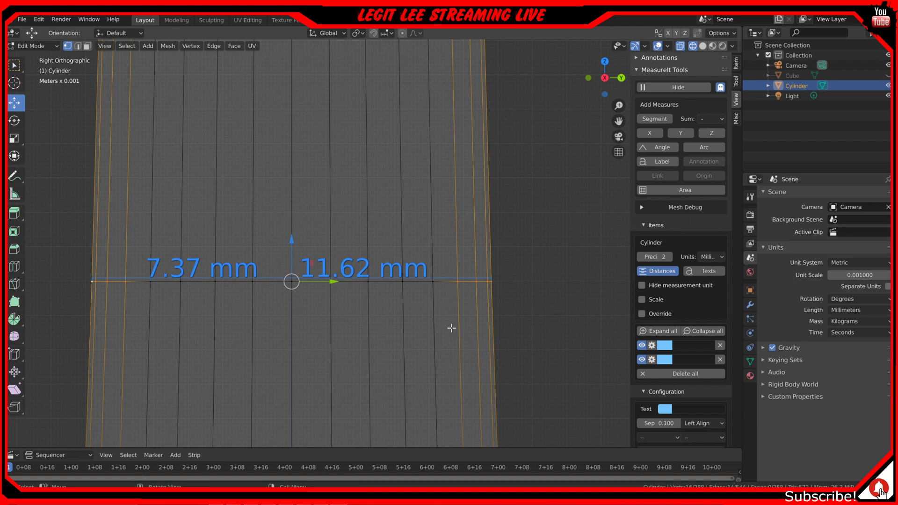
key("s")
key("y")
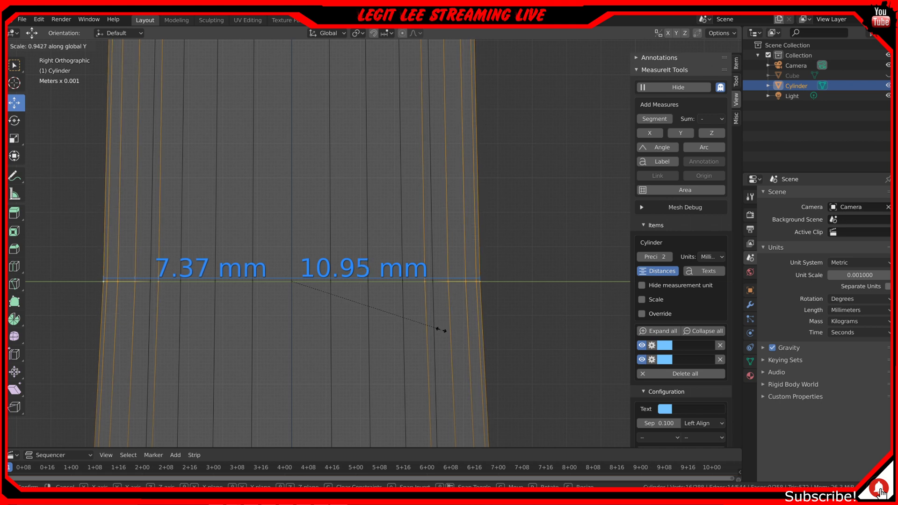
left_click(443, 330)
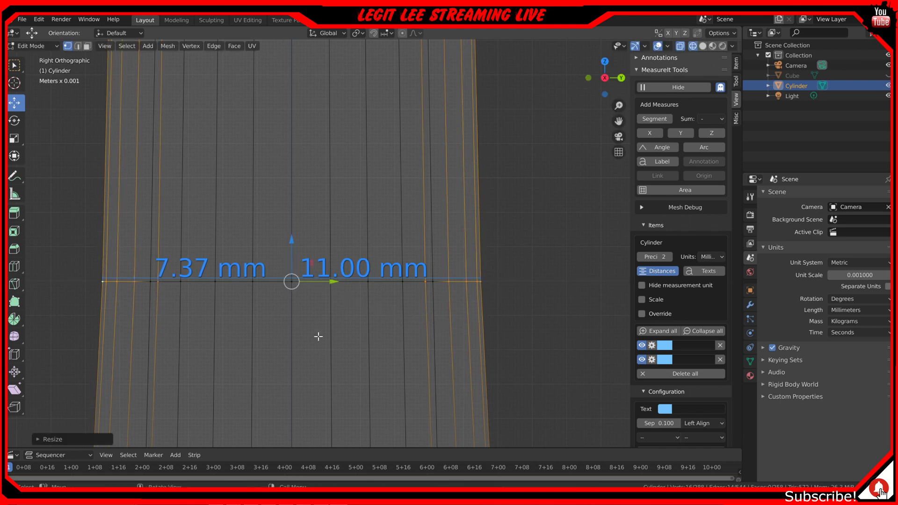
- Select the four front and back vertices at the ends of the width segment and scale them along Y by about 1.195
scroll(317, 336, "down", 3)
middle_click_drag(299, 340, 377, 370)
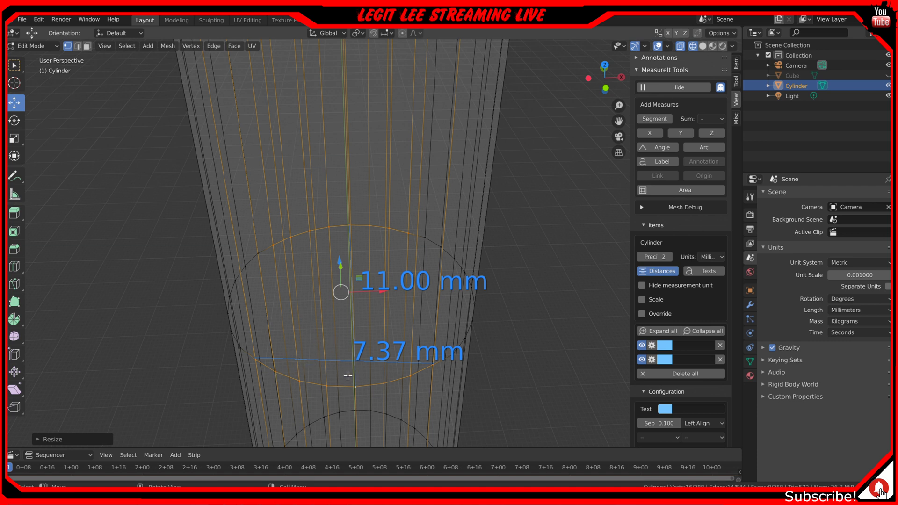
left_click(255, 361)
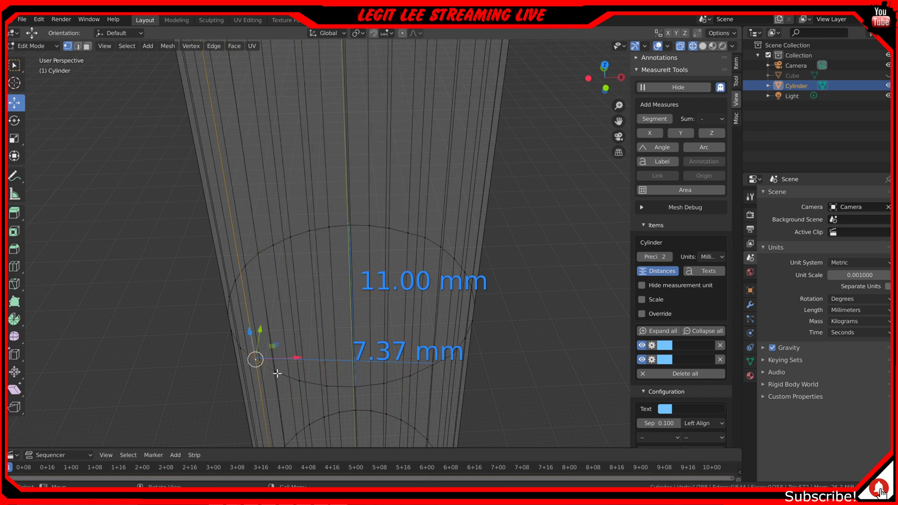
key("KP_1")
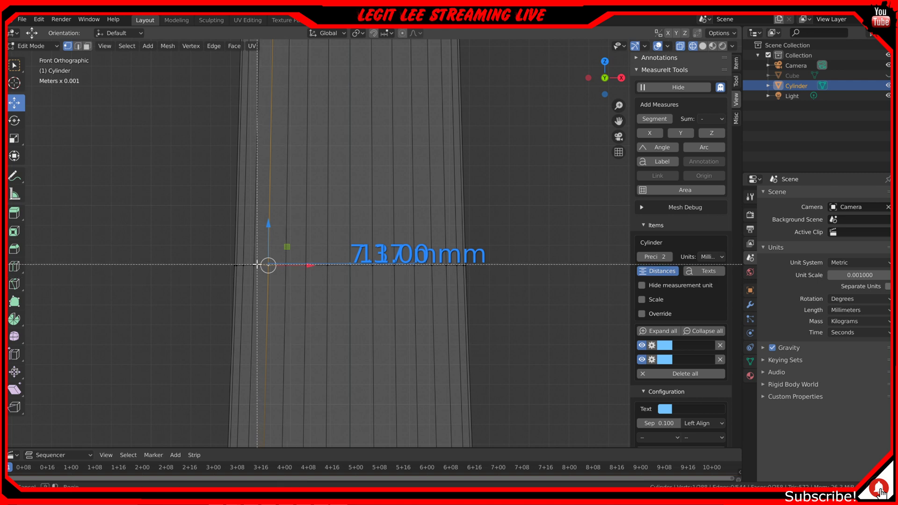
left_click_drag(262, 258, 281, 281)
key("b")
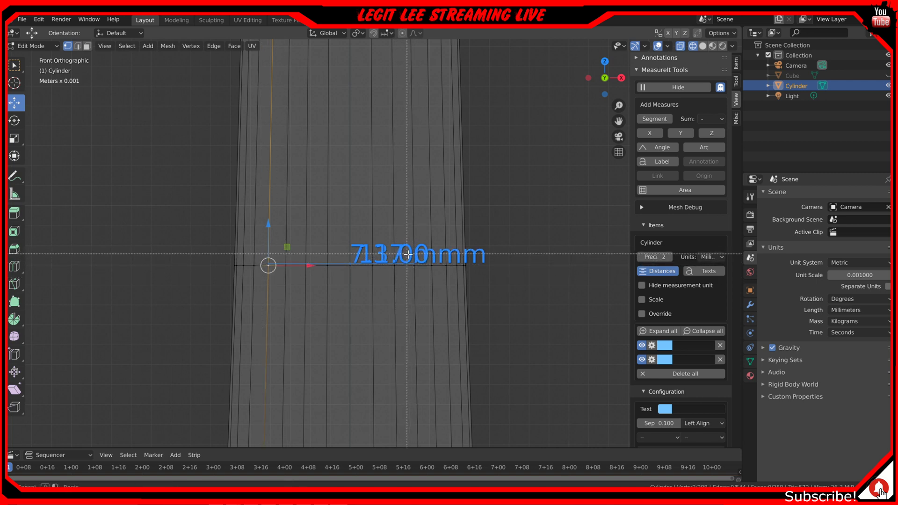
left_click_drag(406, 259, 425, 279)
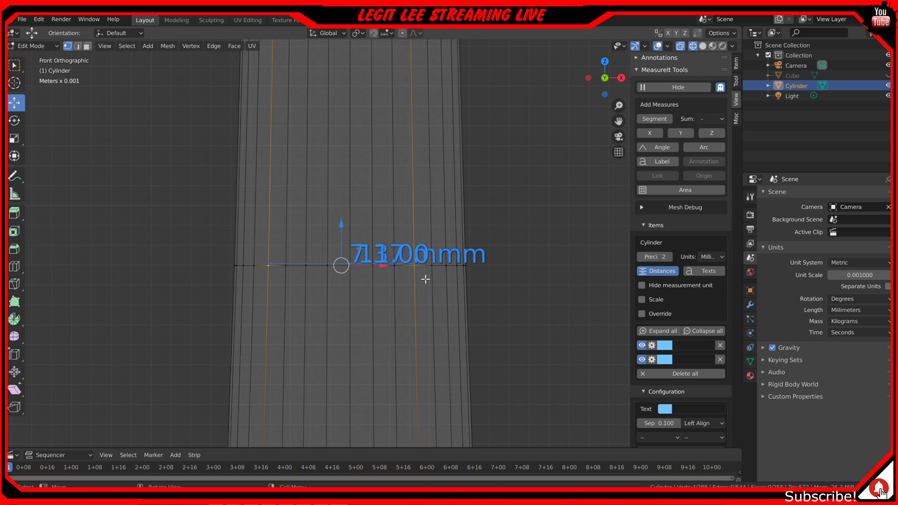
key("KP_3")
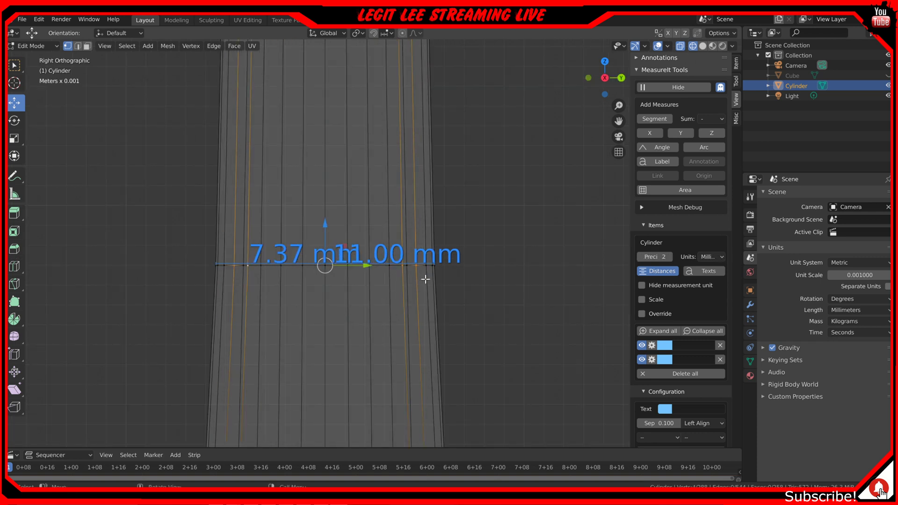
scroll(328, 266, "up", 3)
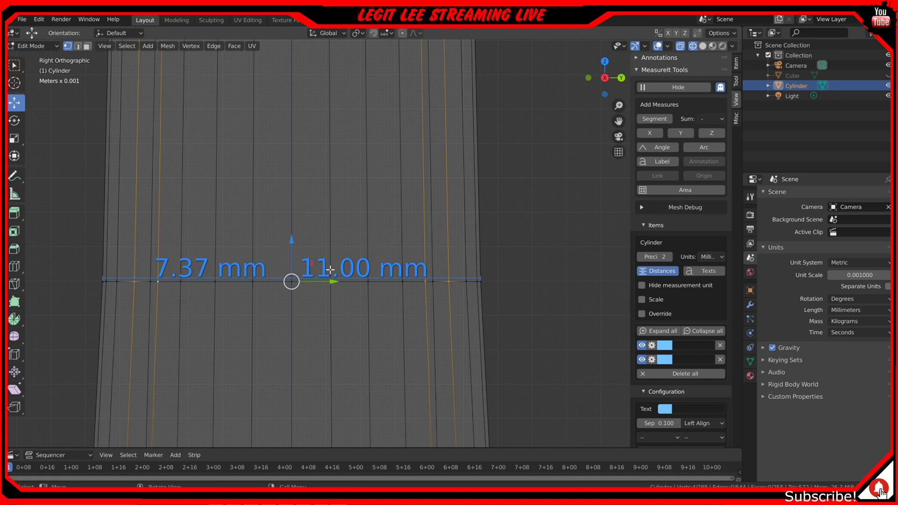
key("s")
key("y")
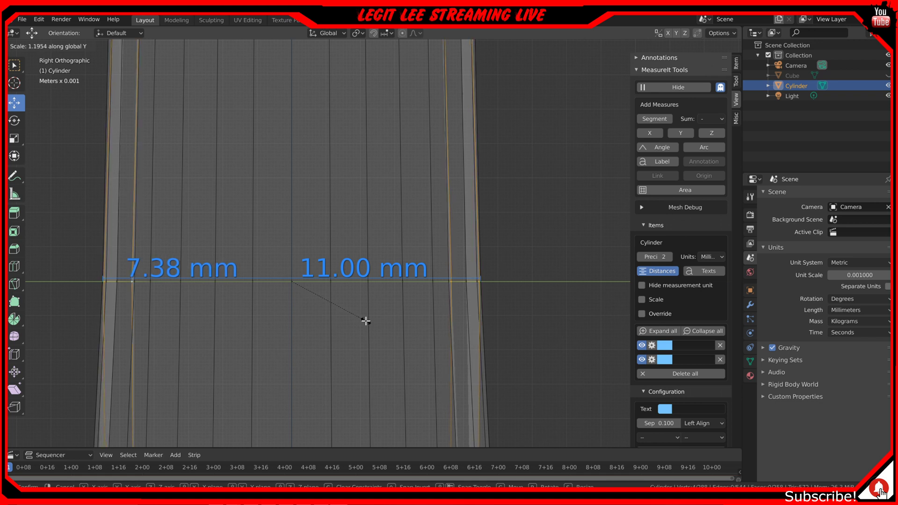
left_click(366, 321)
- Box-select the front and back edge loop vertices one column inside both ends of the width segment and scale them uniformly by about 1.088
scroll(241, 317, "down", 1)
middle_click_drag(241, 316, 335, 324)
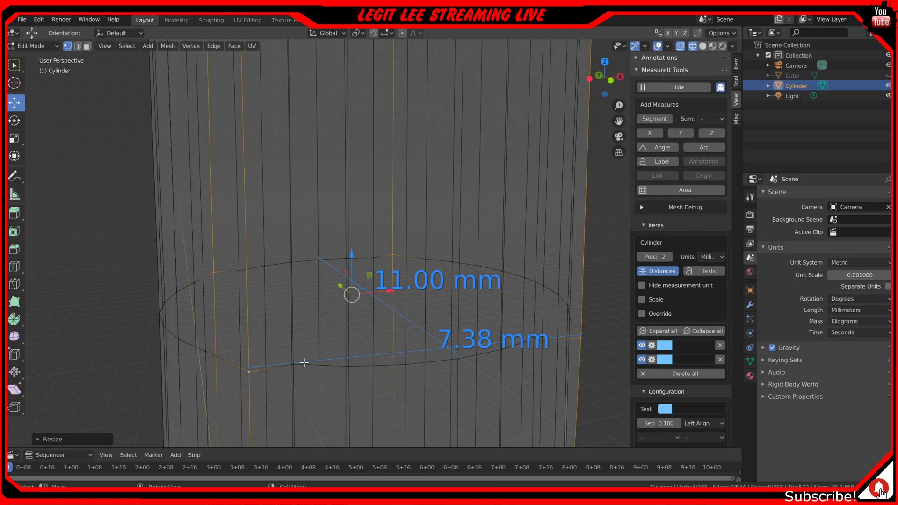
key("KP_1")
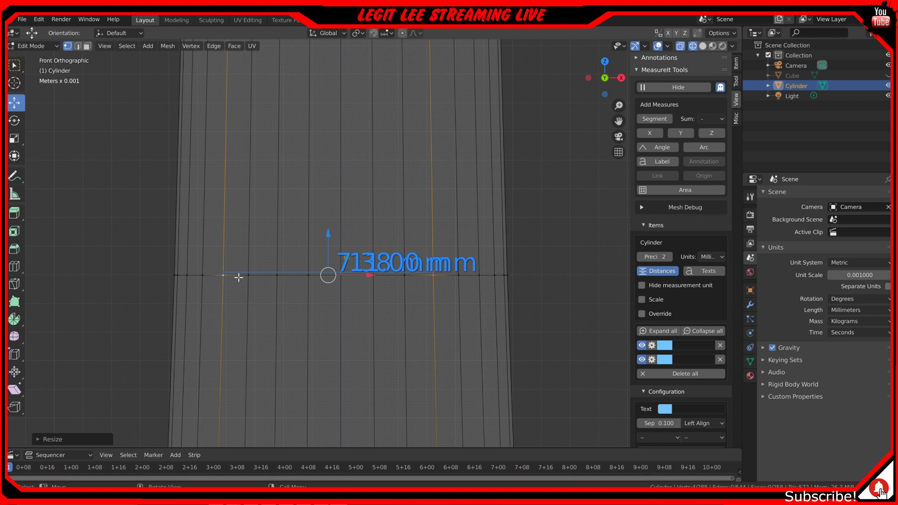
key("a")
key("a")
key("b")
left_click_drag(243, 264, 256, 287)
key("b")
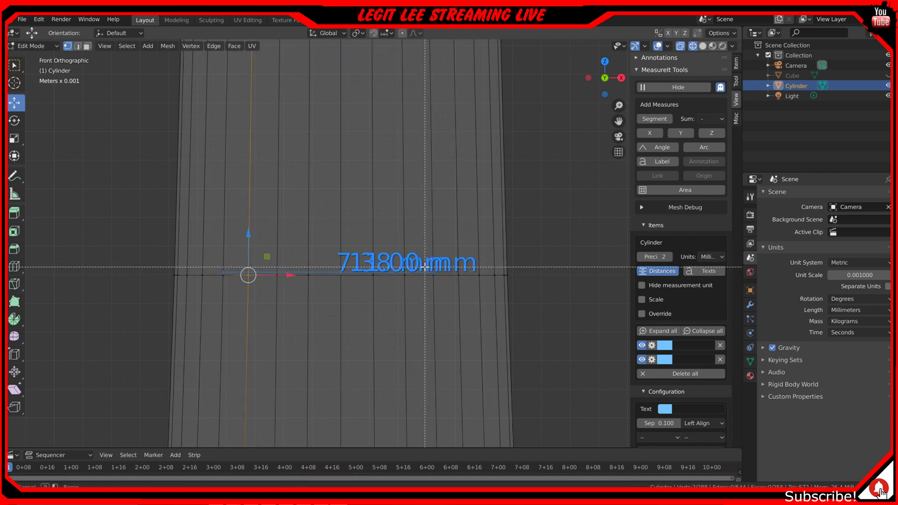
left_click_drag(394, 269, 414, 288)
key("KP_3")
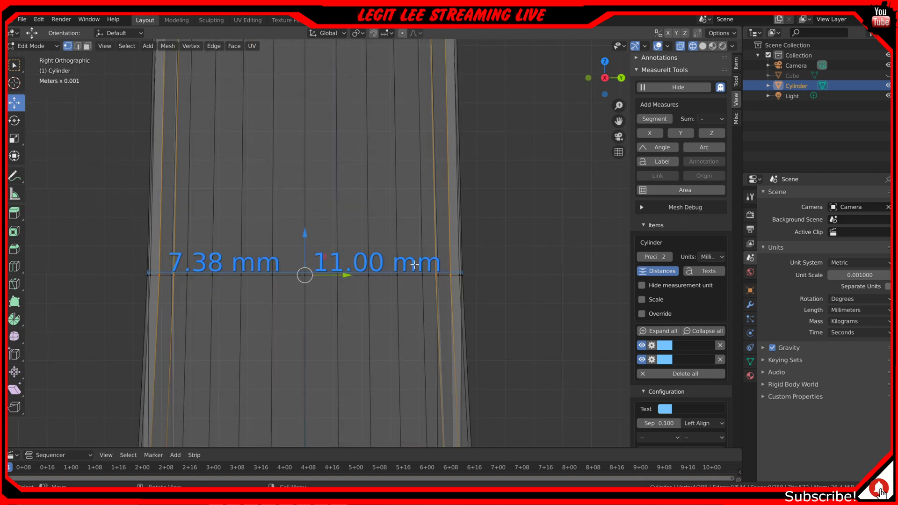
key("s")
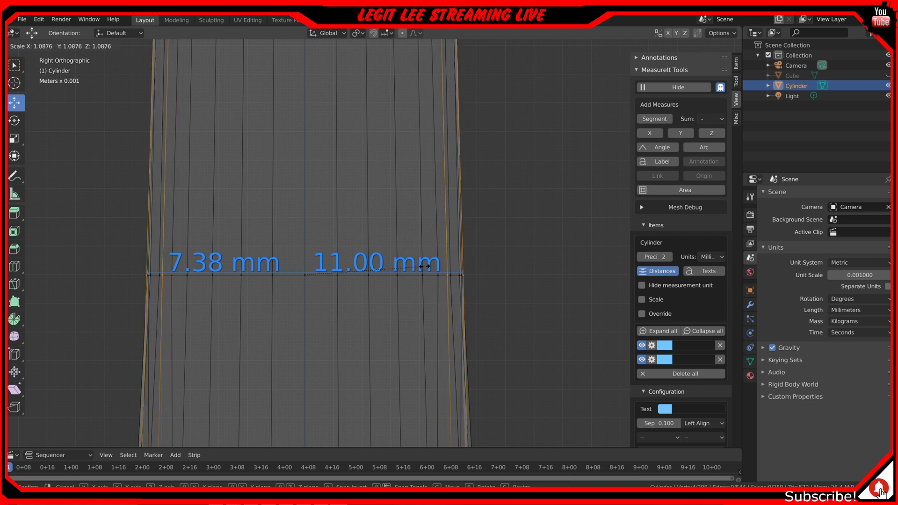
left_click(425, 266)
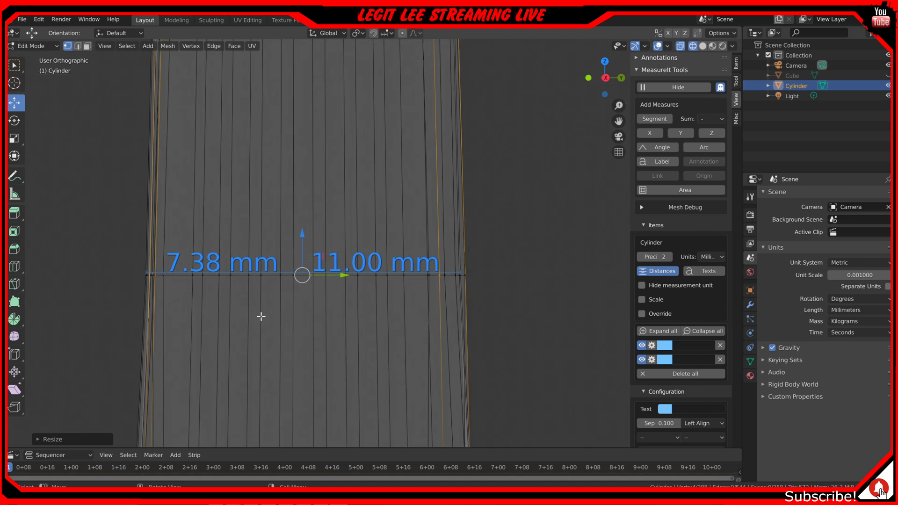
- Box-select the next inward vertex pairs on both sides of the edge loop in front view and try to rip them
key("KP_1")
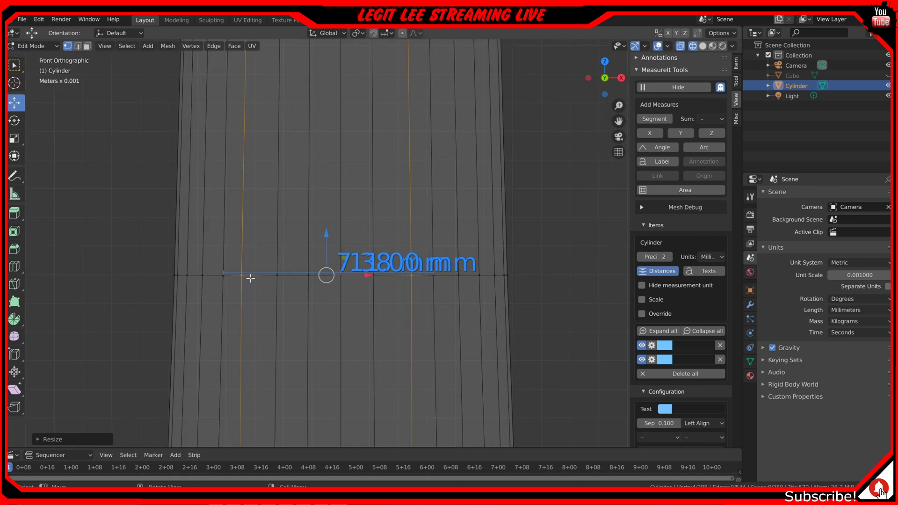
key("a")
key("a")
key("b")
left_click_drag(262, 264, 291, 289)
key("b")
left_click_drag(403, 268, 379, 283)
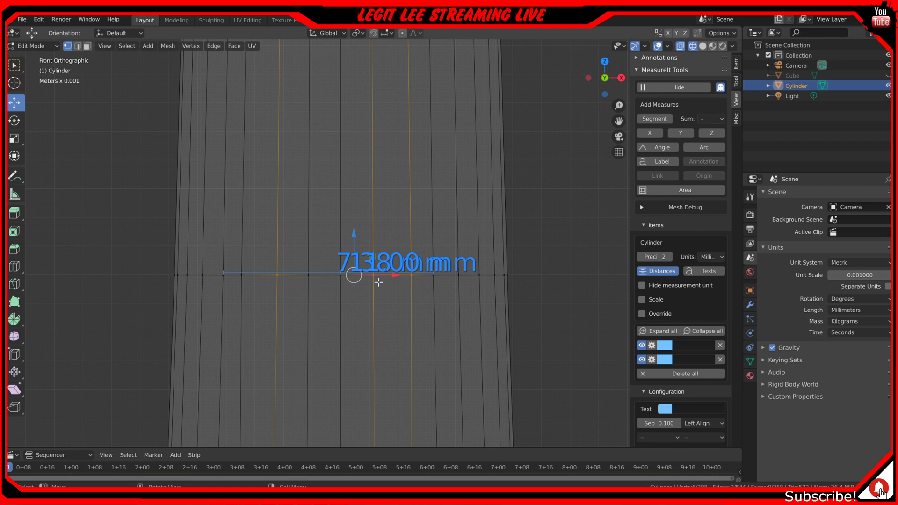
key("v")
left_click(382, 280)
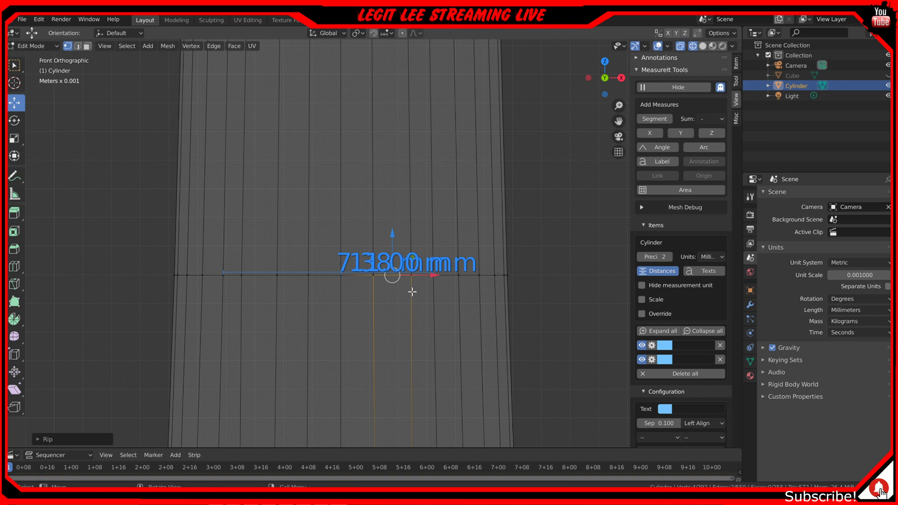
- Clear the selection and box-select one inner vertex pair on each side of the edge loop
key("a")
key("a")
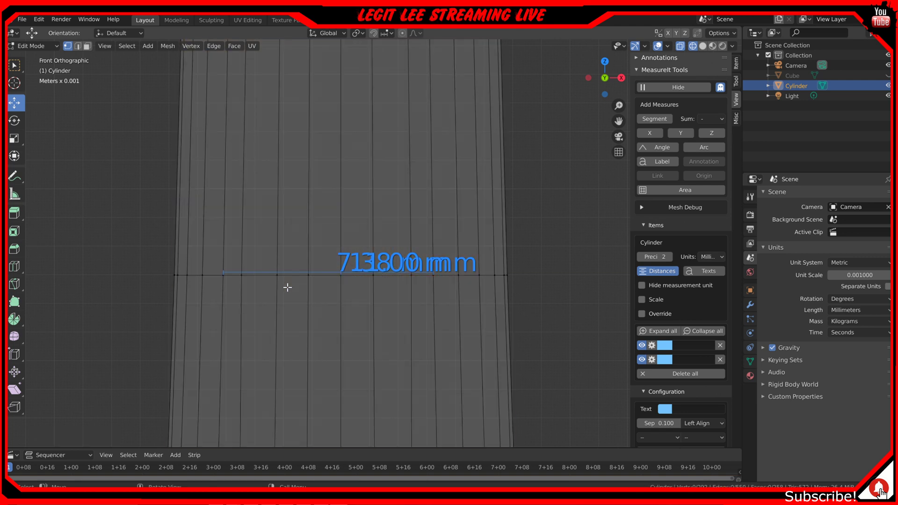
key("b")
left_click_drag(271, 269, 291, 286)
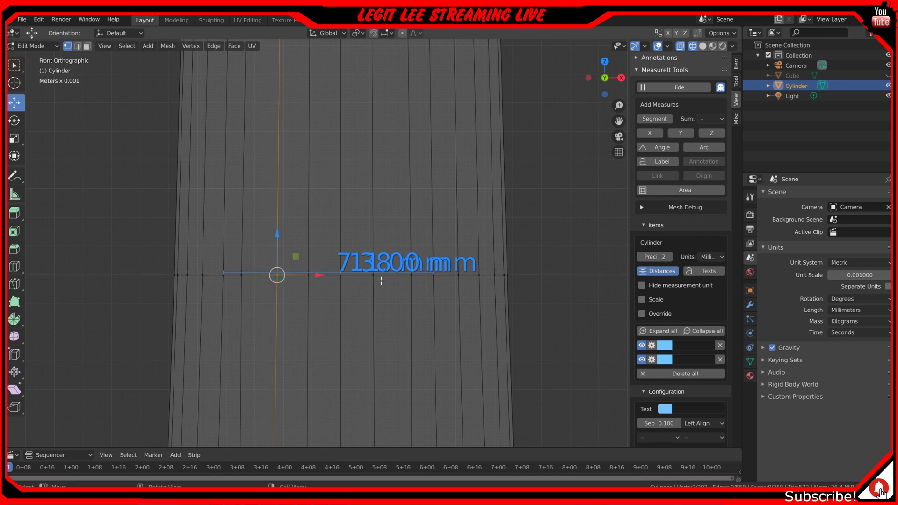
key("b")
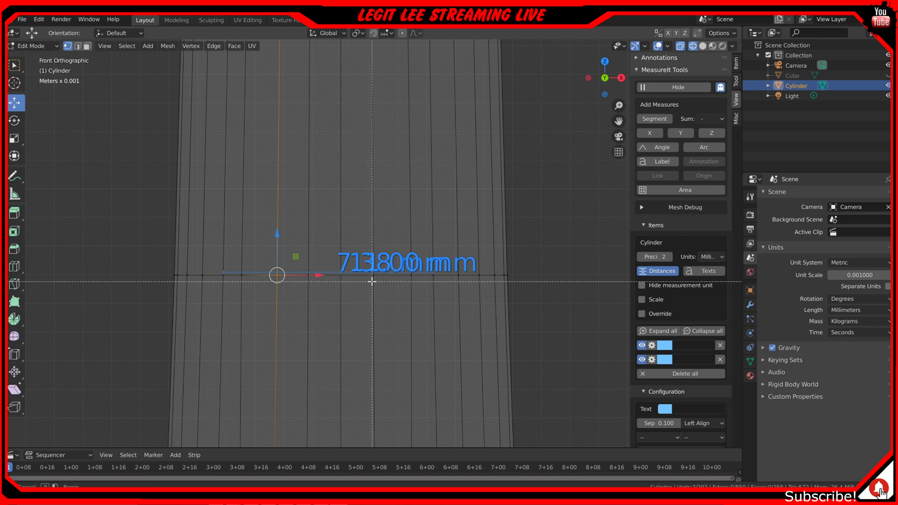
left_click_drag(402, 264, 421, 283)
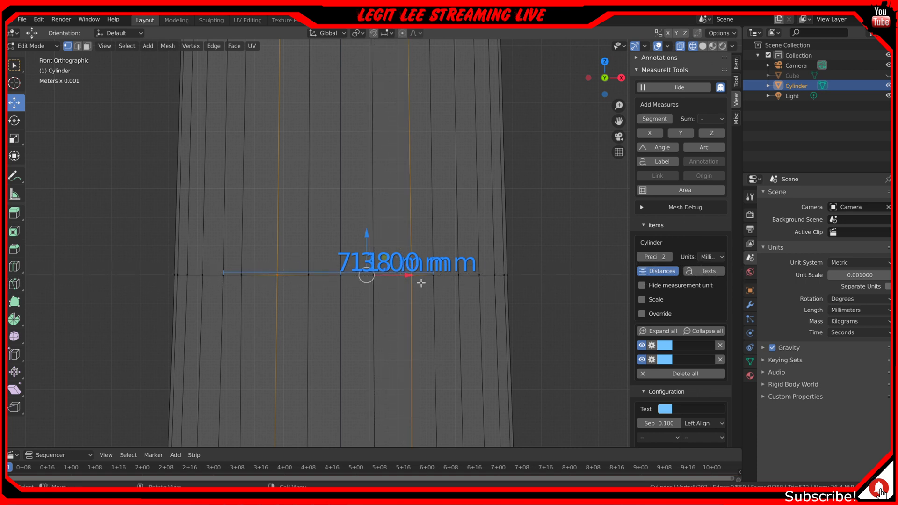
- Undo the rip and the vertex scalings back to the four selected vertices at the ends of the width segment
scroll(443, 292, "up", 2)
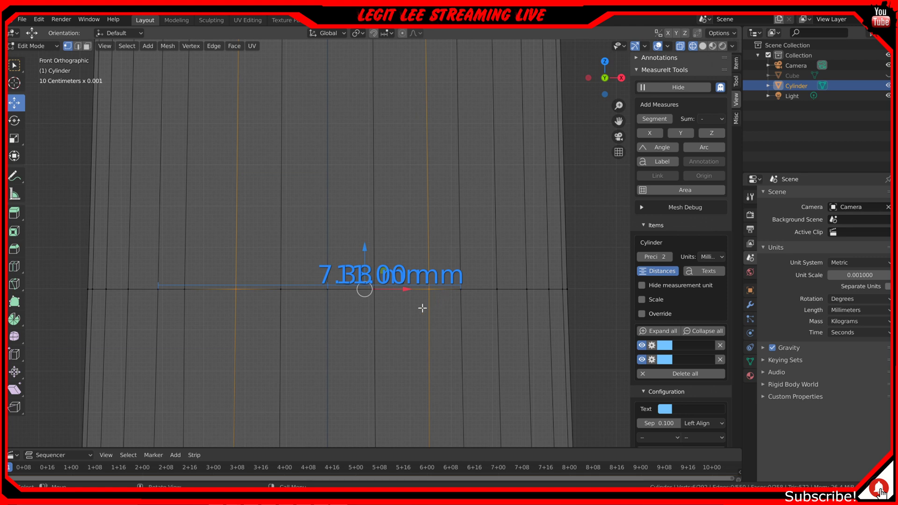
scroll(417, 308, "down", 5)
middle_click_drag(417, 308, 365, 304)
scroll(362, 307, "up", 4)
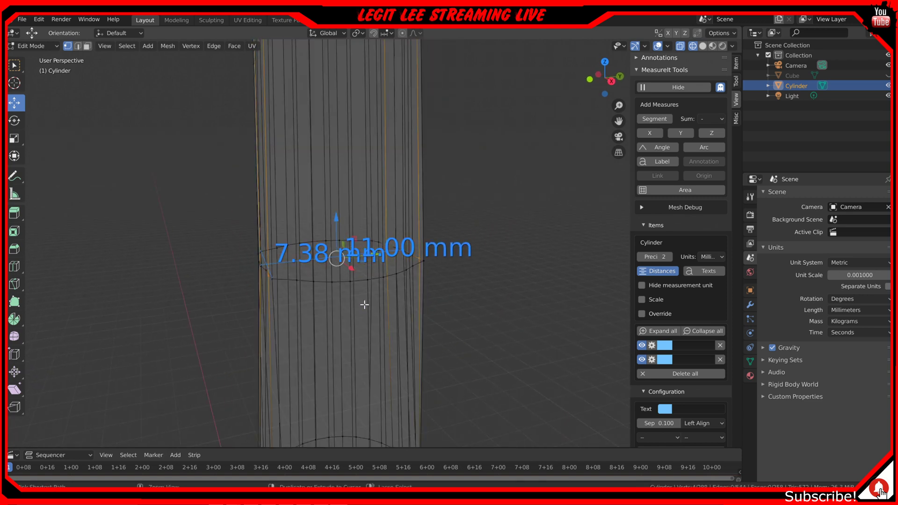
key("ctrl+z")
key("ctrl+z")
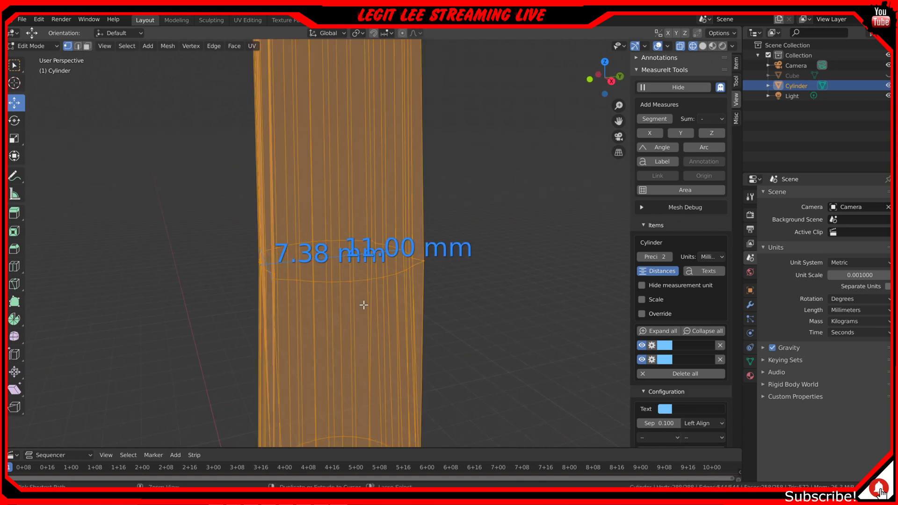
middle_click_drag(364, 306, 325, 326)
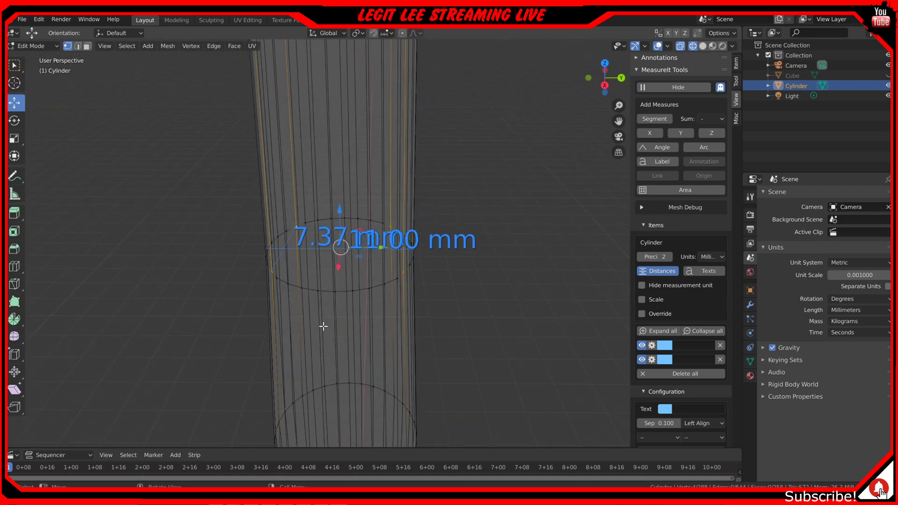
- Scale the four selected edge loop vertices along Y by about 1.193 in right view
key("KP_3")
scroll(327, 314, "up", 4)
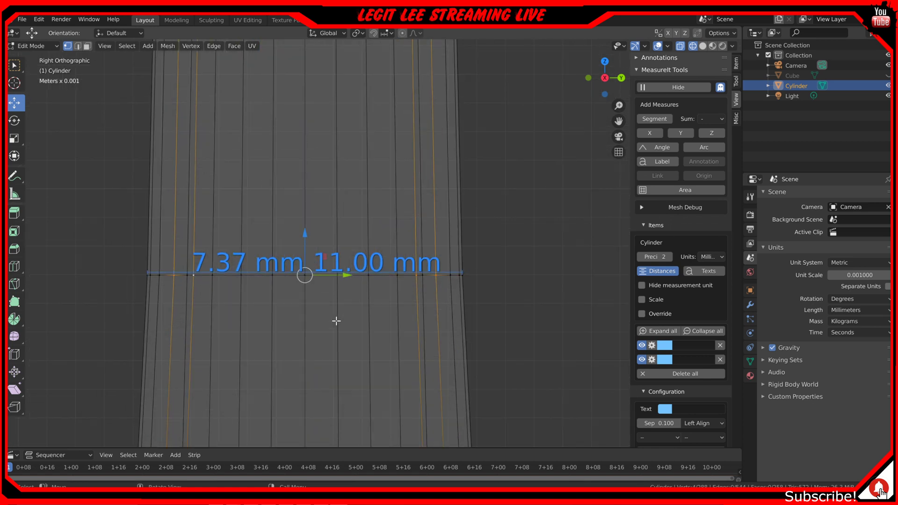
key("s")
key("y")
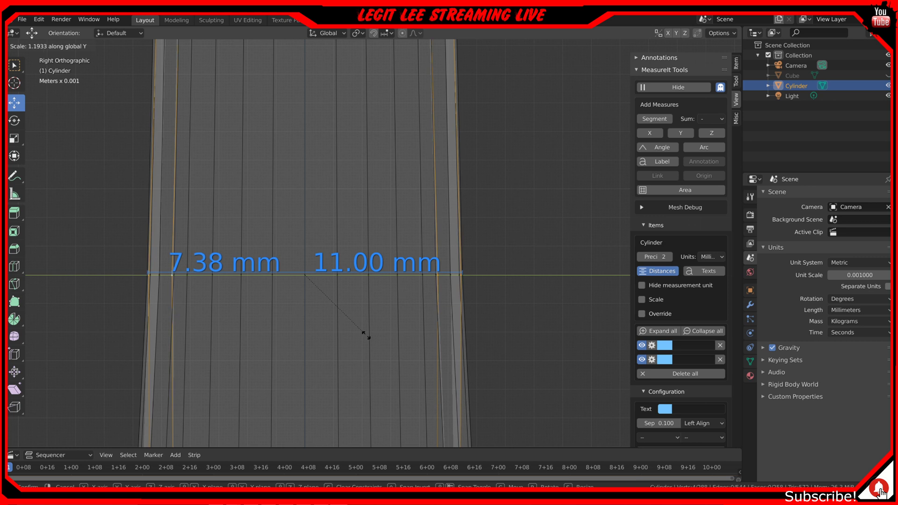
left_click(365, 334)
- Inspect the edge loop in perspective and undo back to only the left vertex pair of the width segment selected
key("KP_1")
middle_click_drag(345, 342, 294, 360)
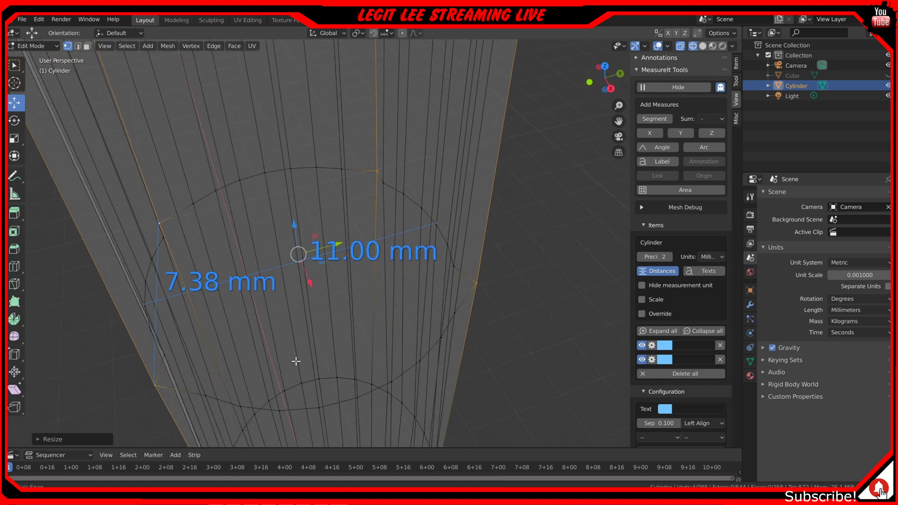
middle_click_drag(381, 335, 447, 322)
key("ctrl+z")
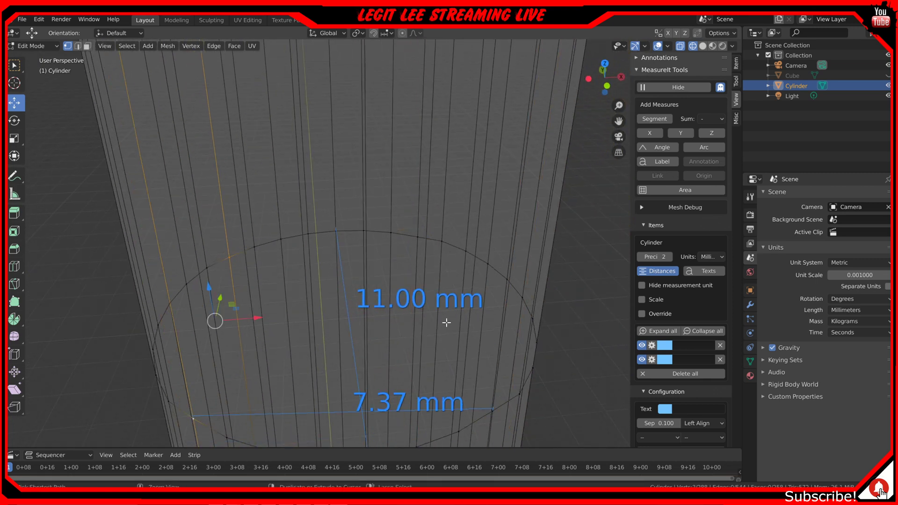
- Scale the left vertex pair of the width segment outward along Y in right view, nearly level with the ends of the depth segment
middle_click_drag(431, 332, 415, 316)
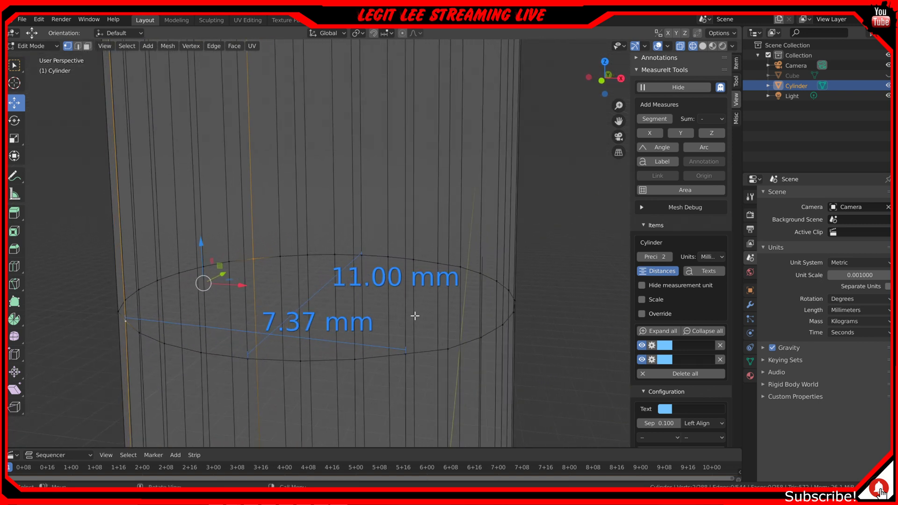
scroll(415, 316, "up", 2)
key("KP_3")
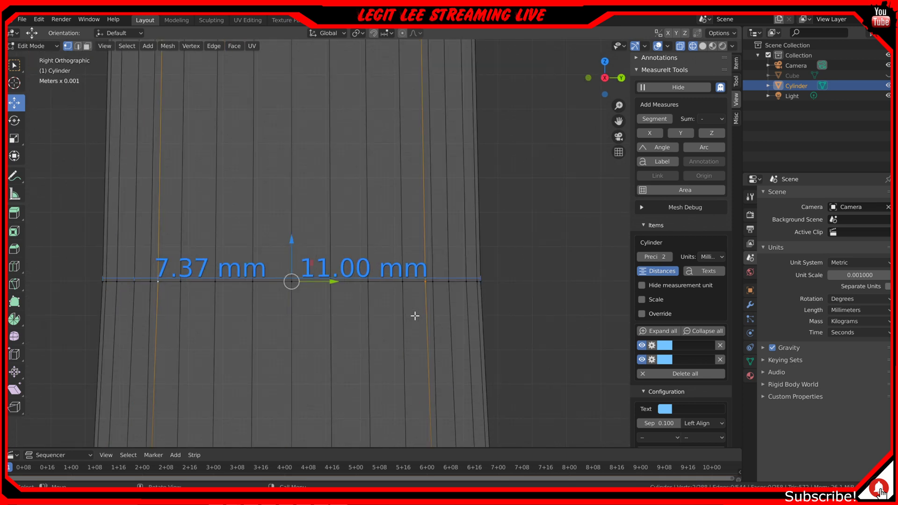
key("KP_1")
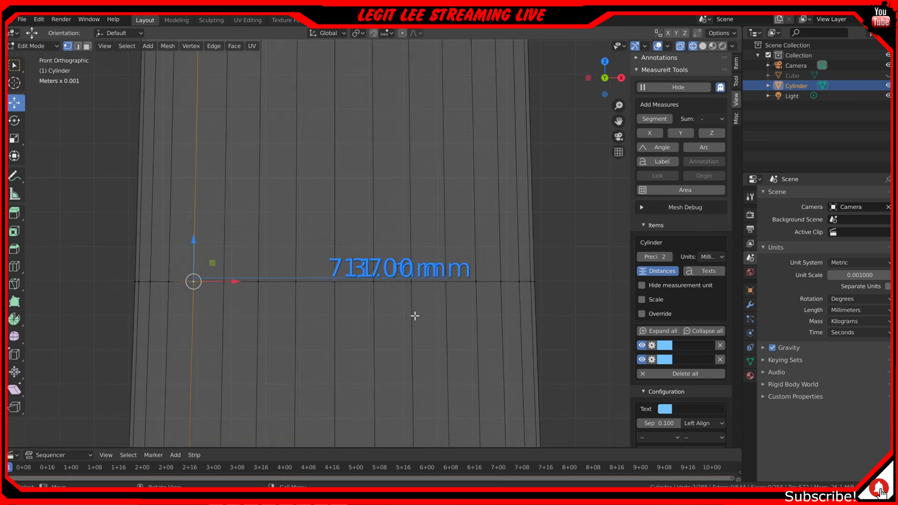
key("KP_3")
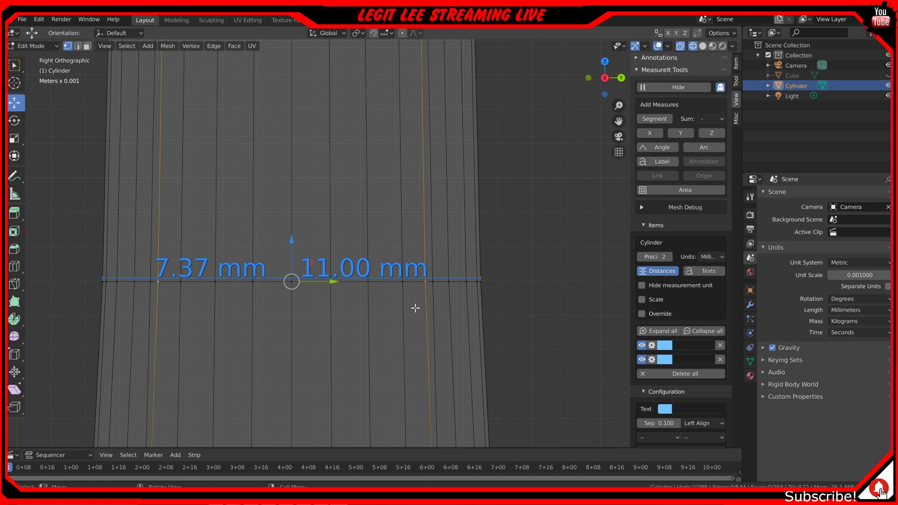
key("s")
key("y")
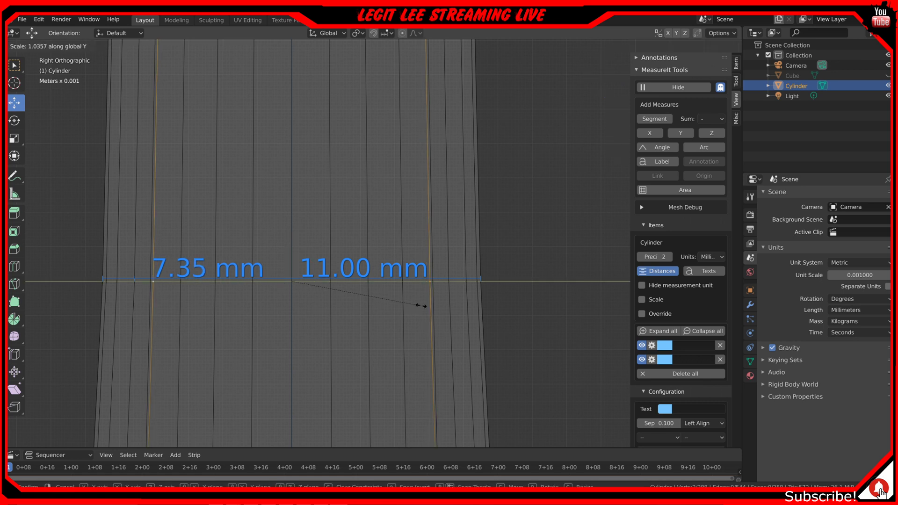
left_click(466, 318)
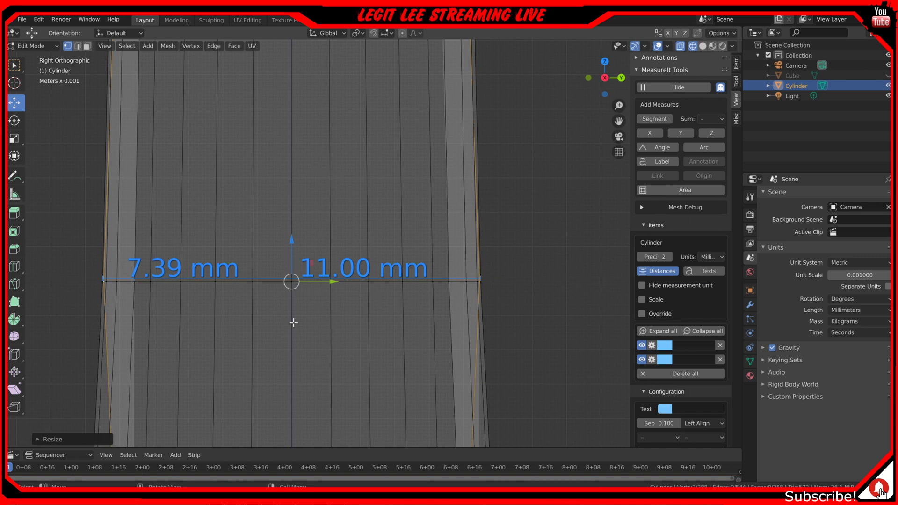
- Select the vertex pair at the right end of the width segment and scale it outward along Y to match the left pair
key("KP_1")
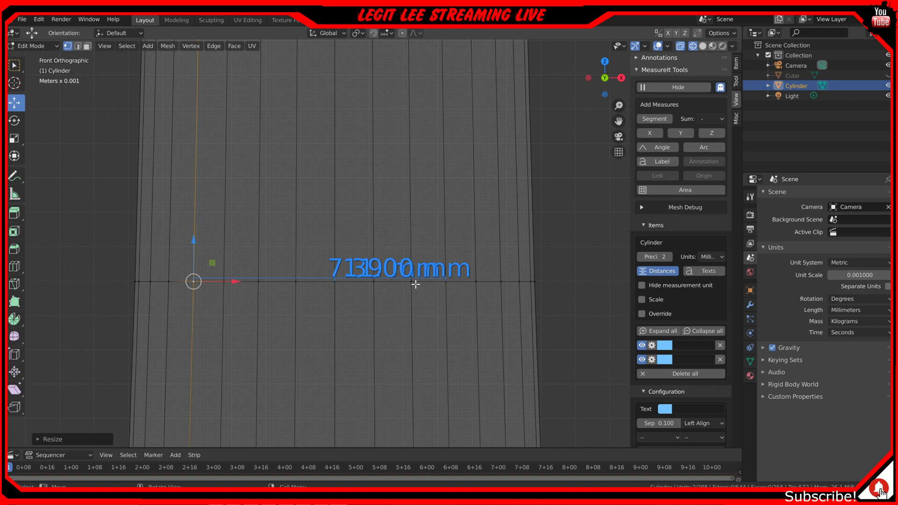
key("alt+a")
left_click(440, 284)
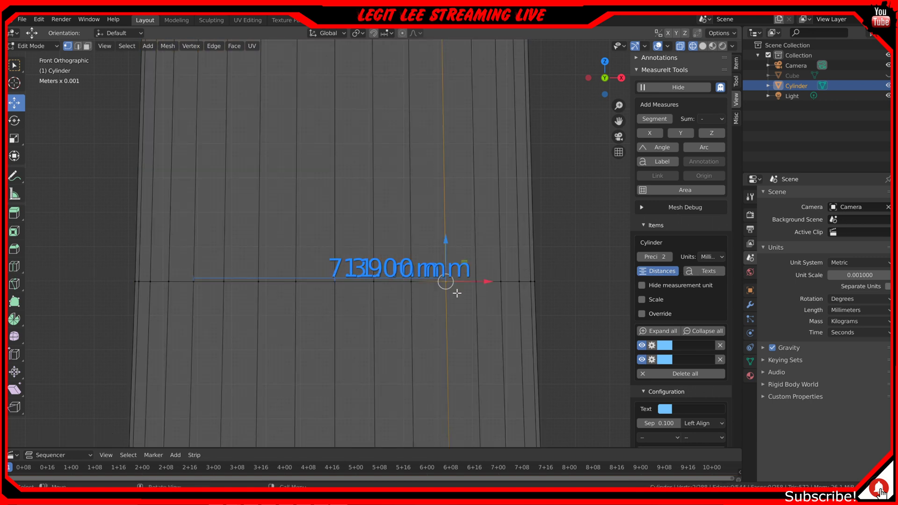
key("KP_3")
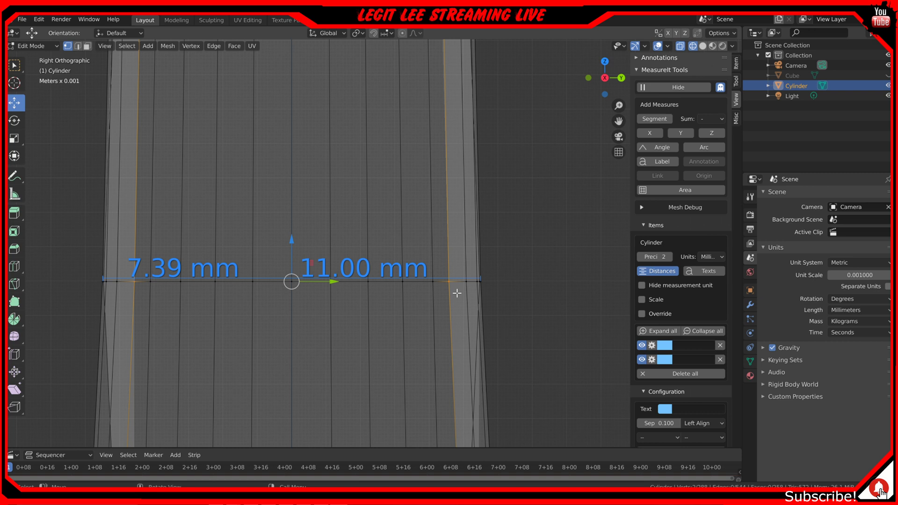
key("s")
key("y")
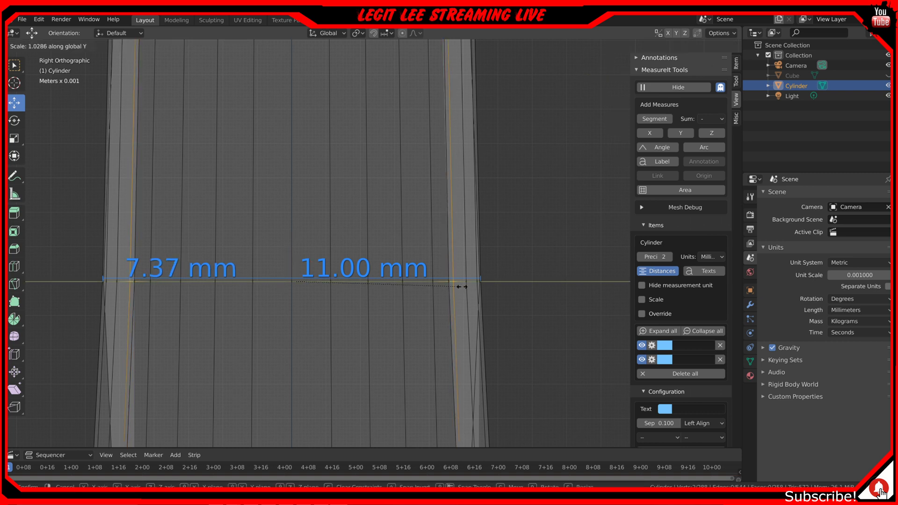
left_click(488, 296)
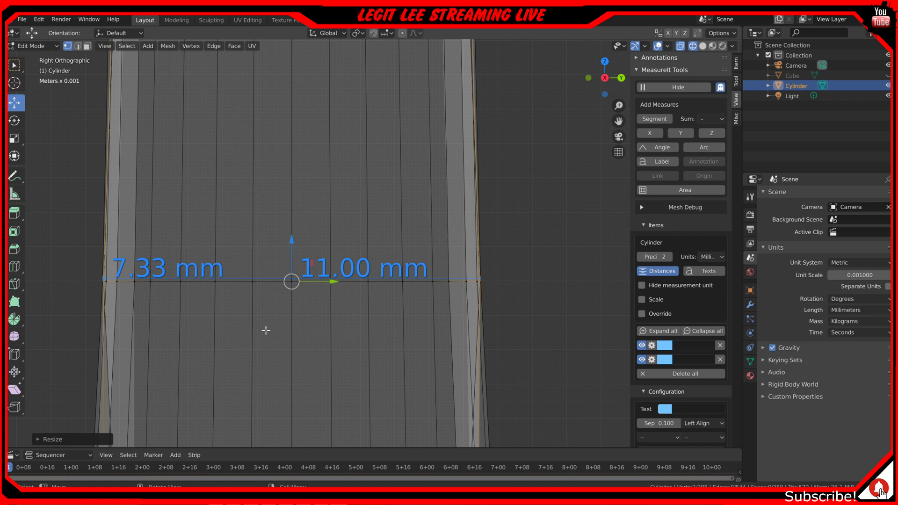
- Select the edge loop vertex pair just inside the left end of the width segment in front view
key("KP_1")
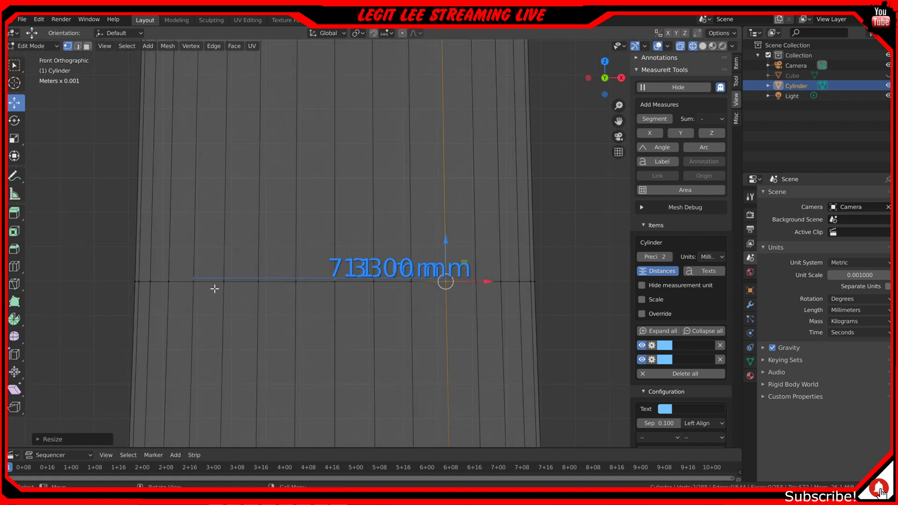
key("b")
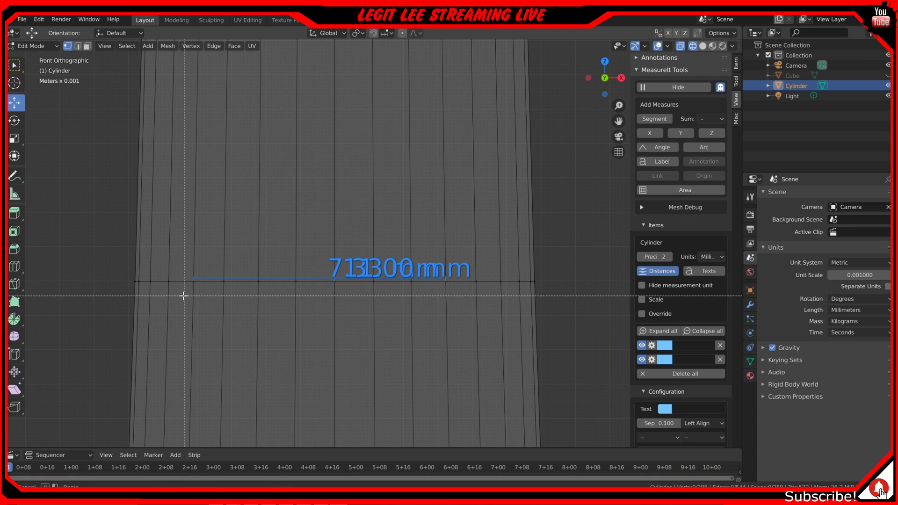
left_click_drag(216, 270, 240, 300)
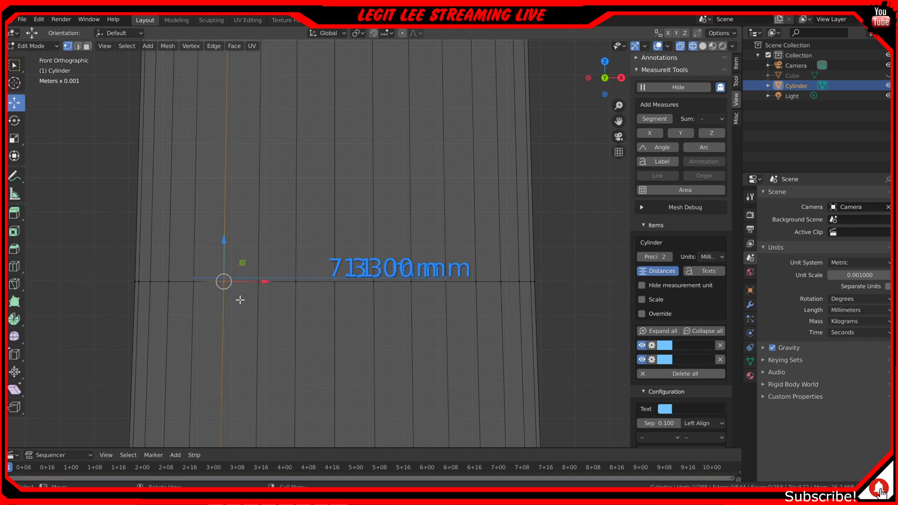
- Add the vertex pair just inside the width segment's right end and scale both pairs along Y by about 1.071 in right view
key("b")
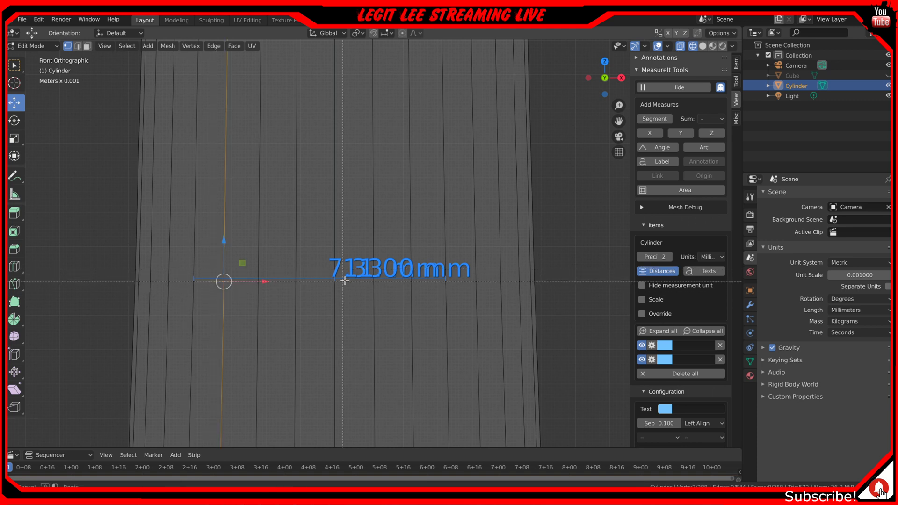
left_click_drag(389, 270, 425, 296)
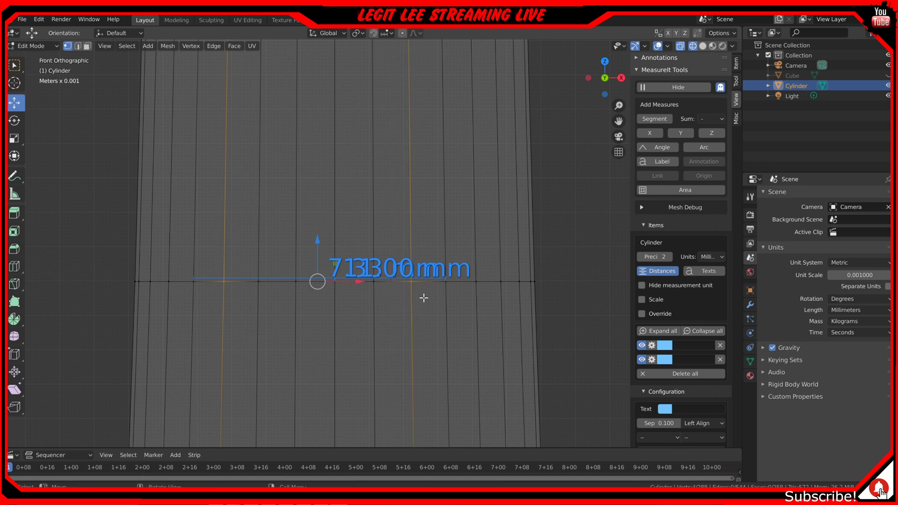
key("KP_3")
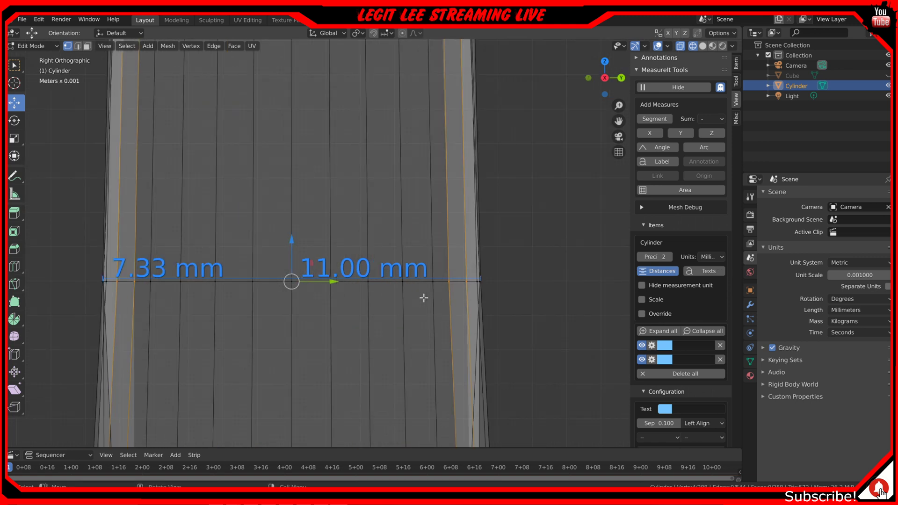
key("s")
key("y")
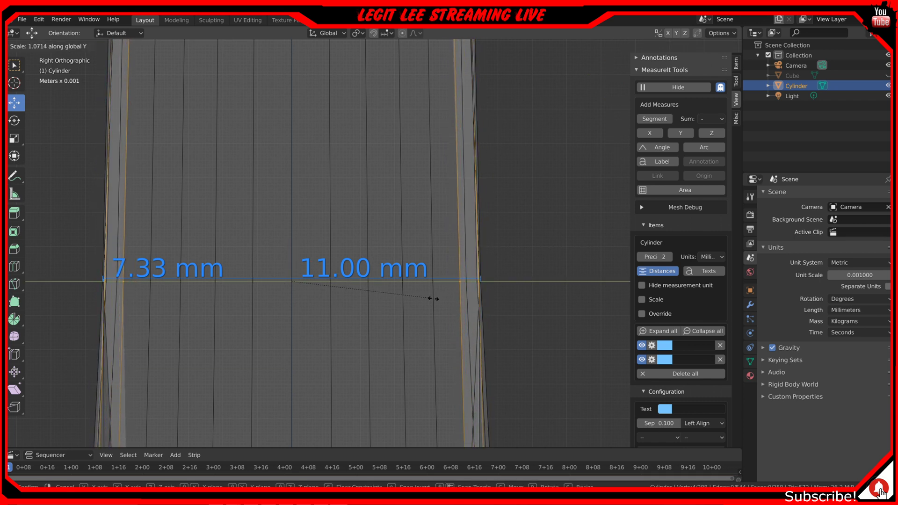
left_click(434, 299)
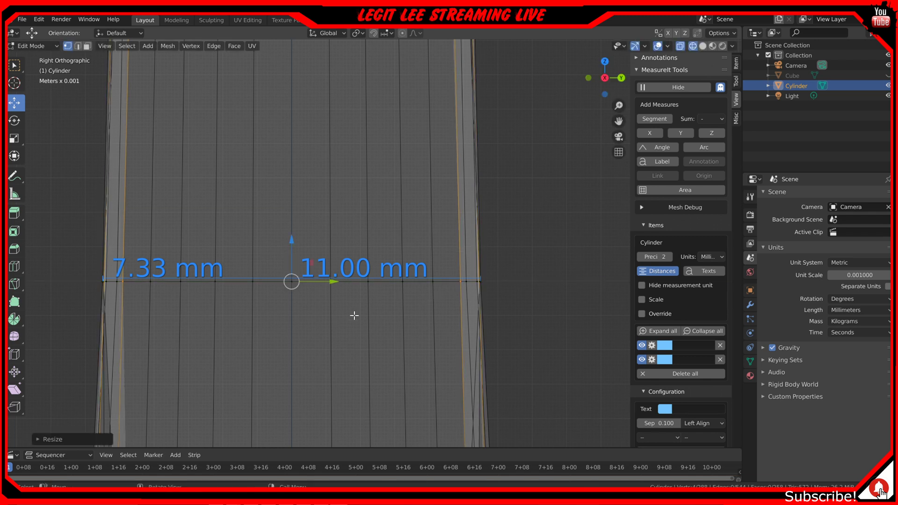
- Inspect the edge loop in perspective and undo the scaling back to only the inner left vertex pair selected
key("KP_1")
middle_click_drag(364, 308, 333, 329)
scroll(359, 323, "down", 2)
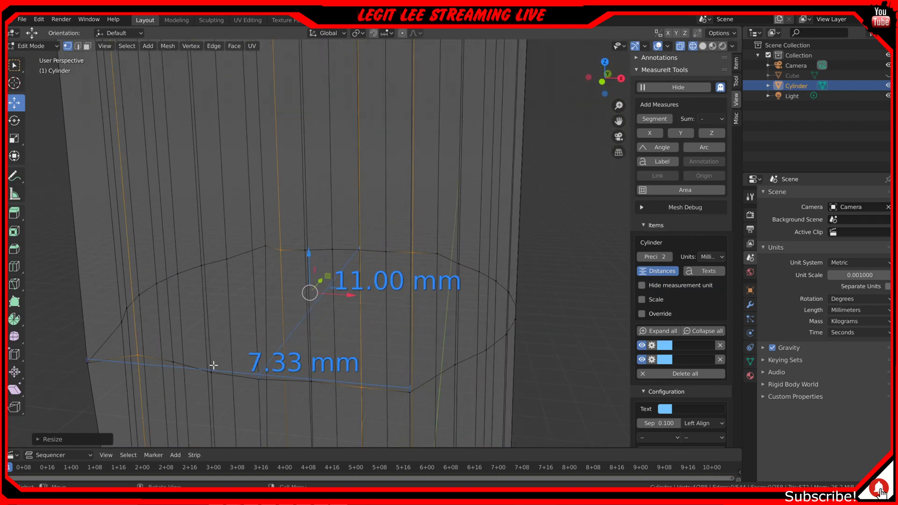
key("KP_1")
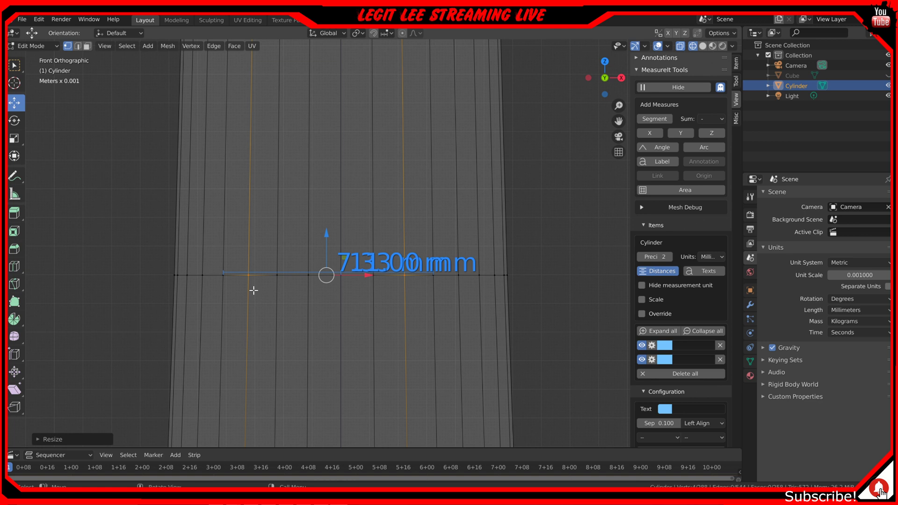
middle_click_drag(258, 283, 222, 307)
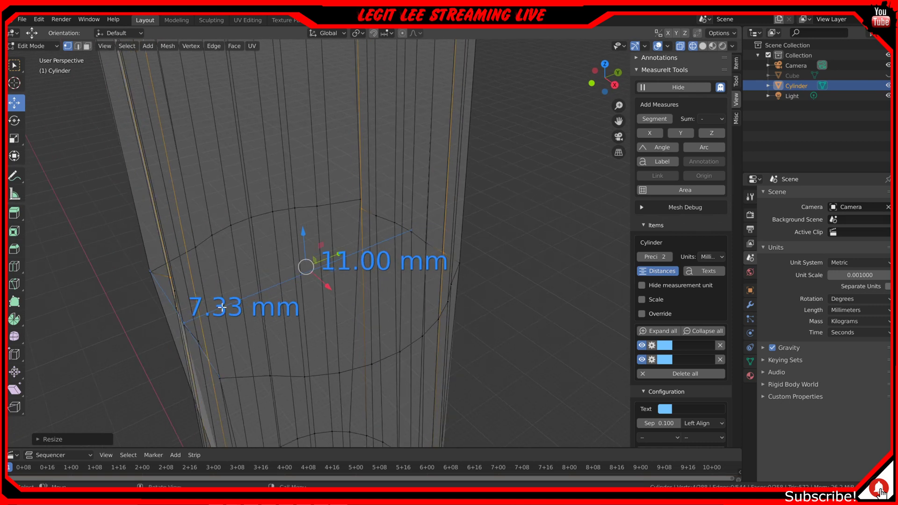
middle_click_drag(200, 323, 237, 314)
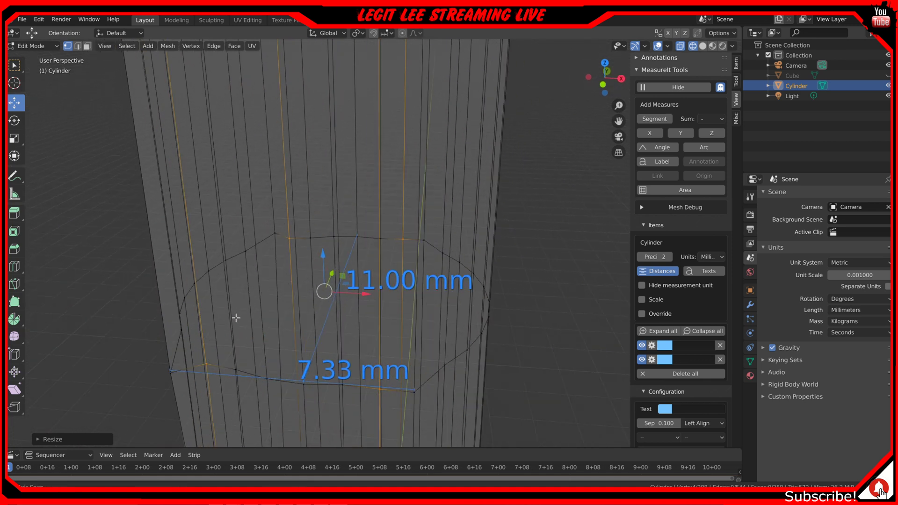
left_click(225, 351)
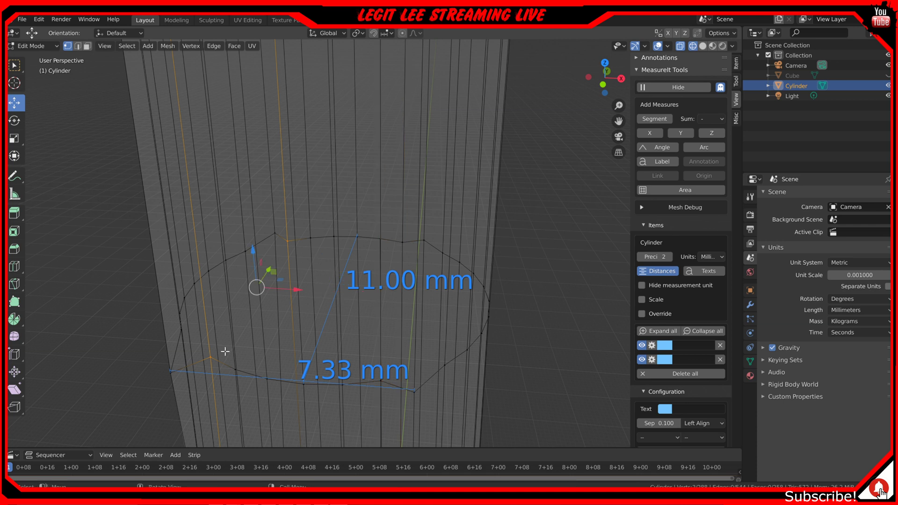
- Scale the inner left vertex pair outward along Y by about 1.177 in right view
key("KP_3")
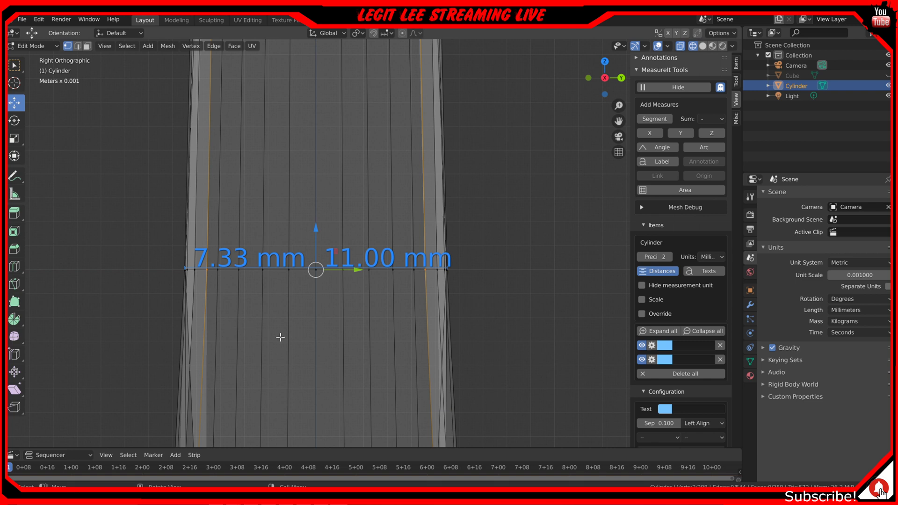
key("s")
key("y")
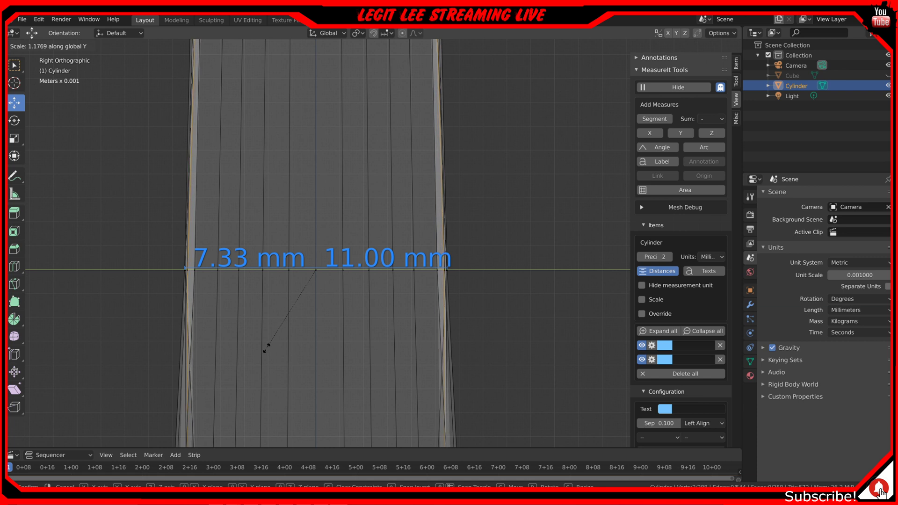
left_click(266, 349)
- Select only the vertex pair just inside the width segment's right end and scale it outward along Y to nearly the full depth
key("KP_1")
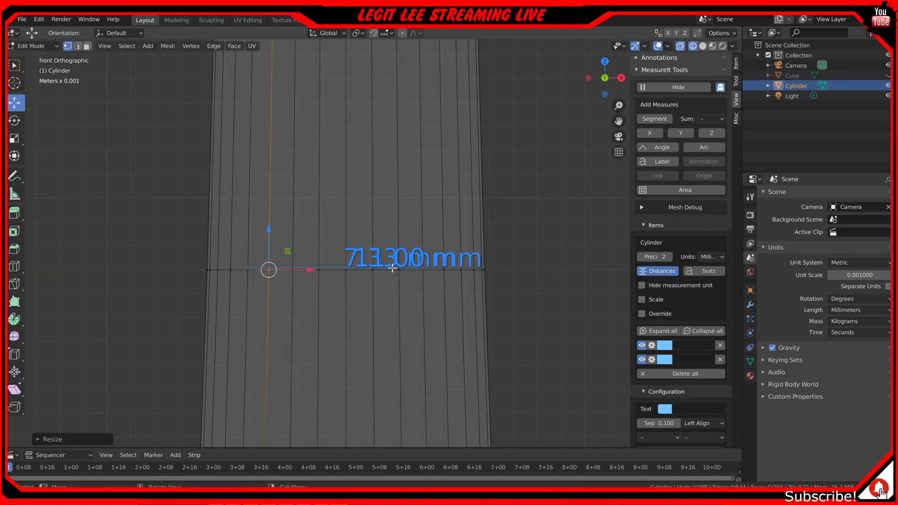
key("a")
key("a")
key("b")
left_click_drag(390, 258, 408, 280)
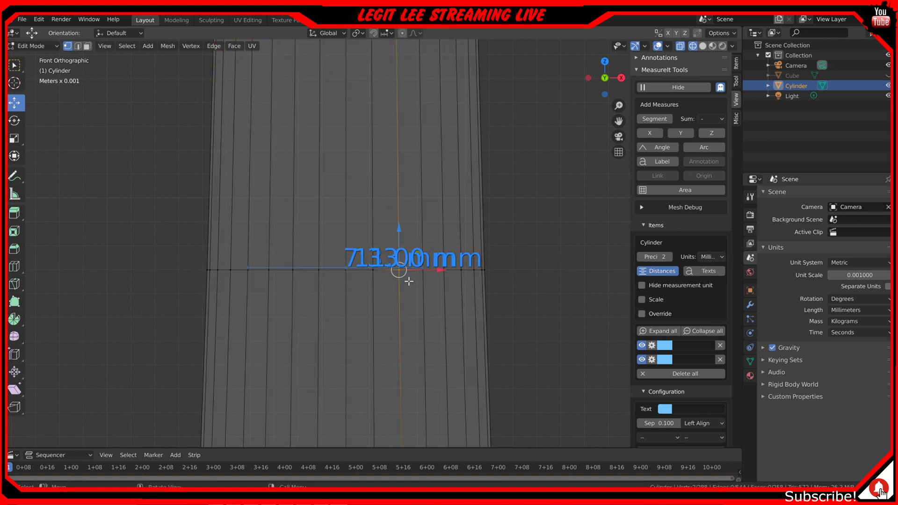
key("KP_3")
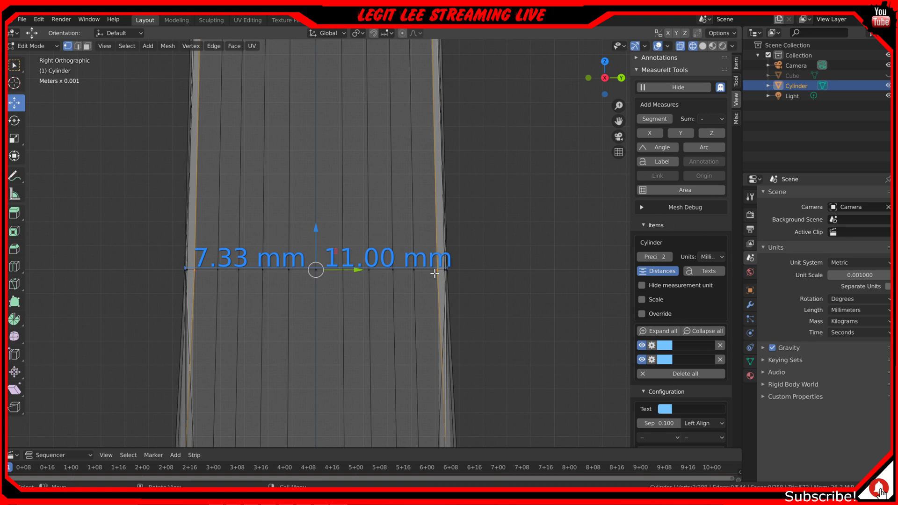
key("s")
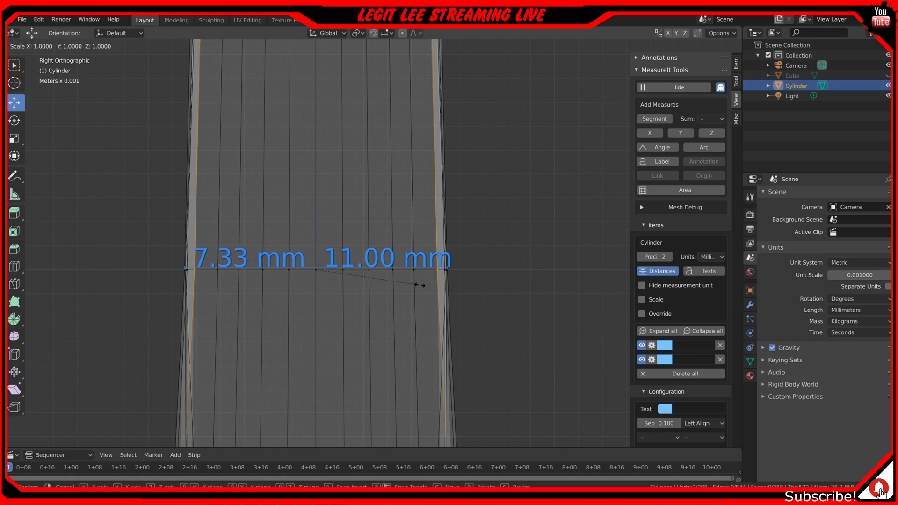
key("y")
left_click(427, 282)
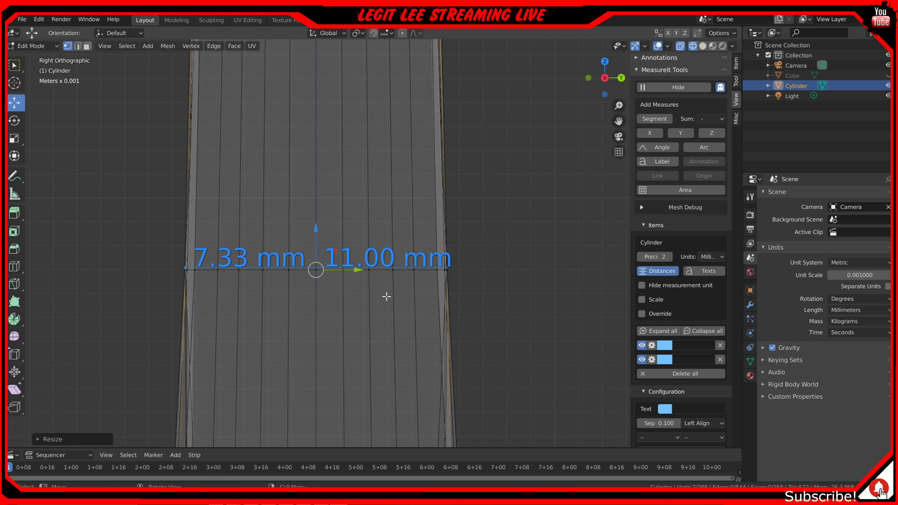
- Enable the LoopTools add-on in the preferences
key("KP_1")
middle_click_drag(292, 278, 322, 281)
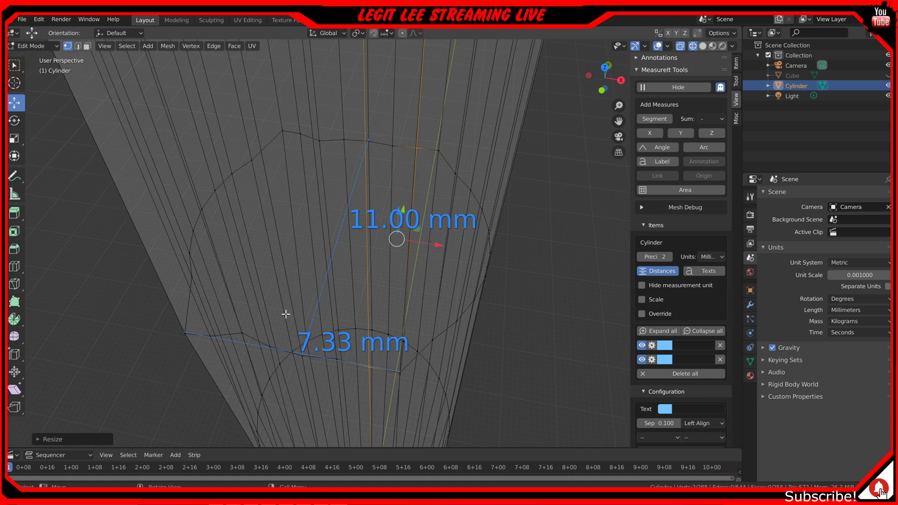
middle_click_drag(279, 318, 311, 309)
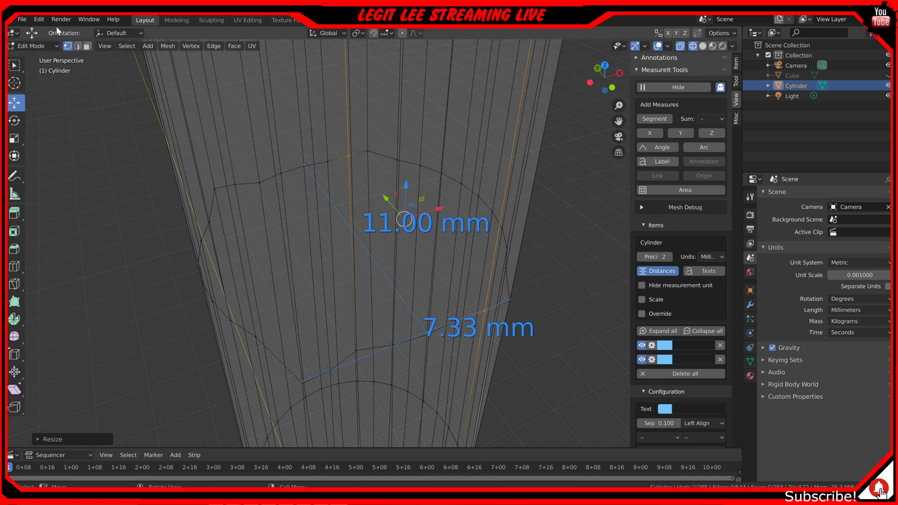
left_click(26, 20)
mouse_move(38, 19)
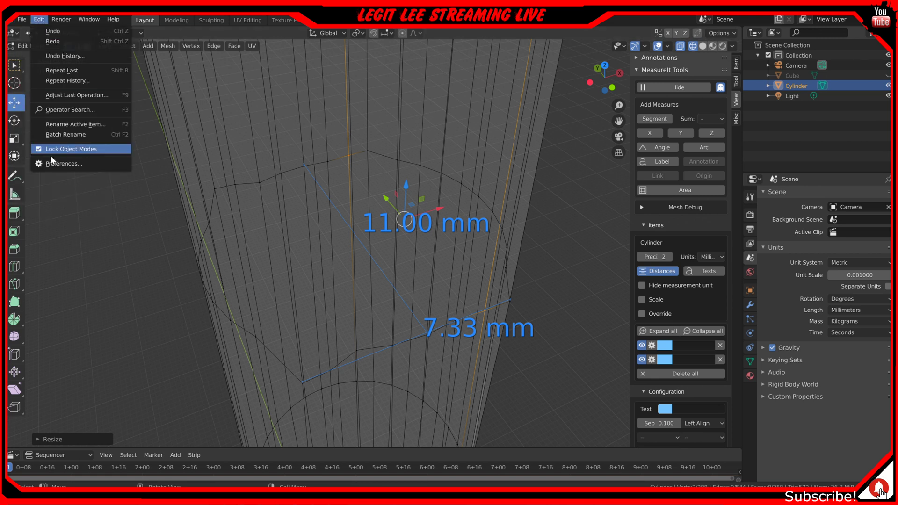
left_click(61, 167)
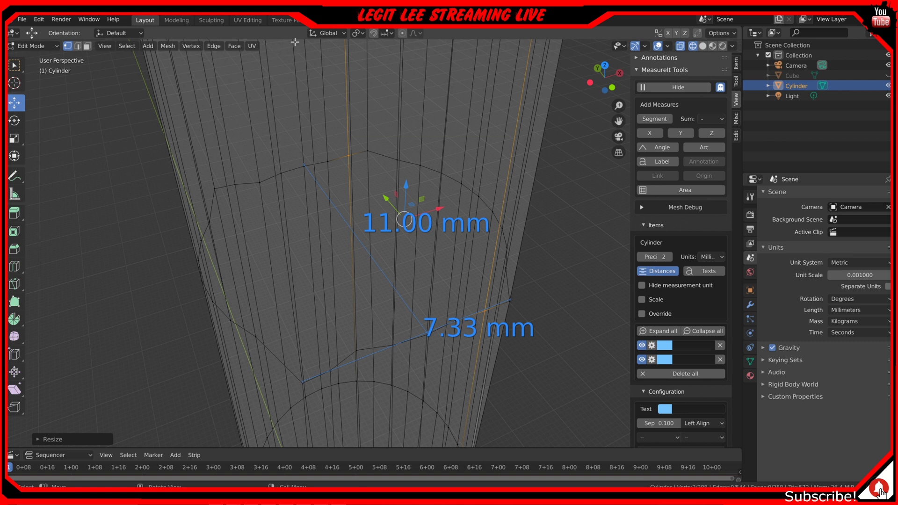
- Select the front and back edge loop vertices across the width segment and apply LoopTools Flatten
middle_click_drag(337, 353, 294, 333)
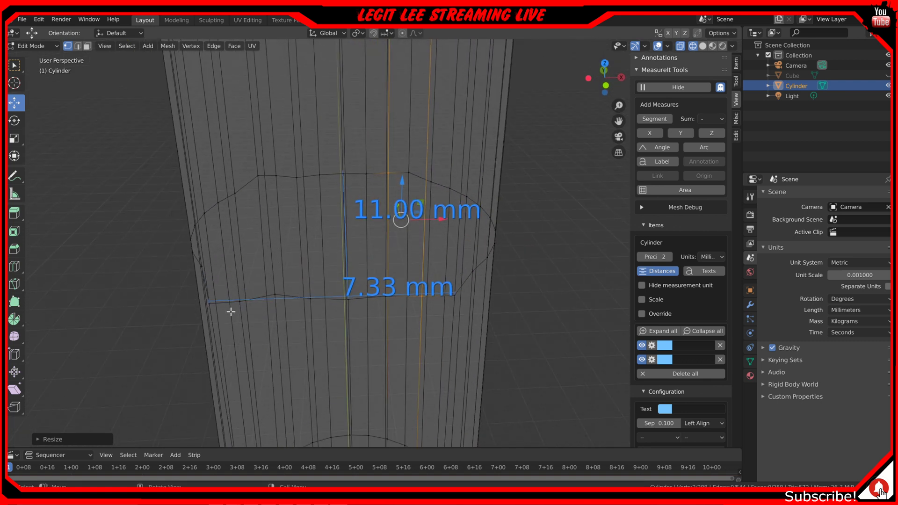
mouse_move(241, 302)
middle_mouse_down()
mouse_move(242, 279)
mouse_move(241, 309)
middle_mouse_up()
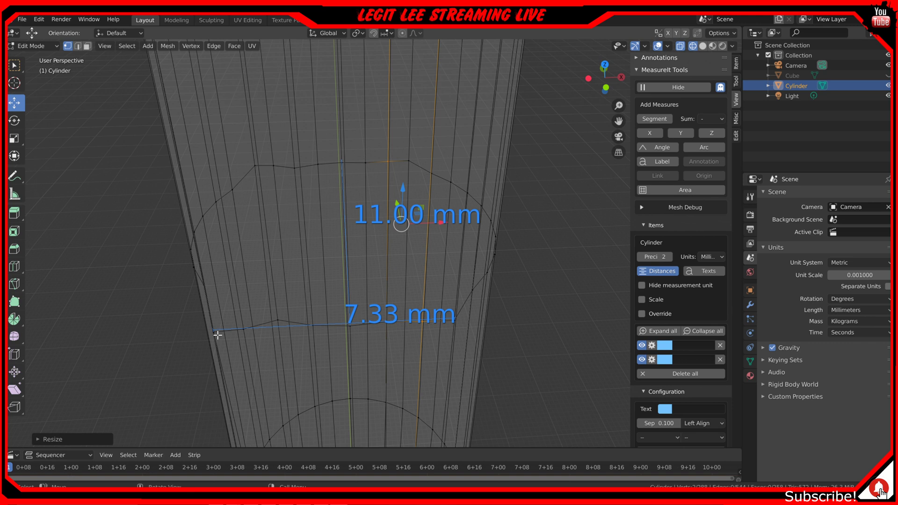
key("KP_1")
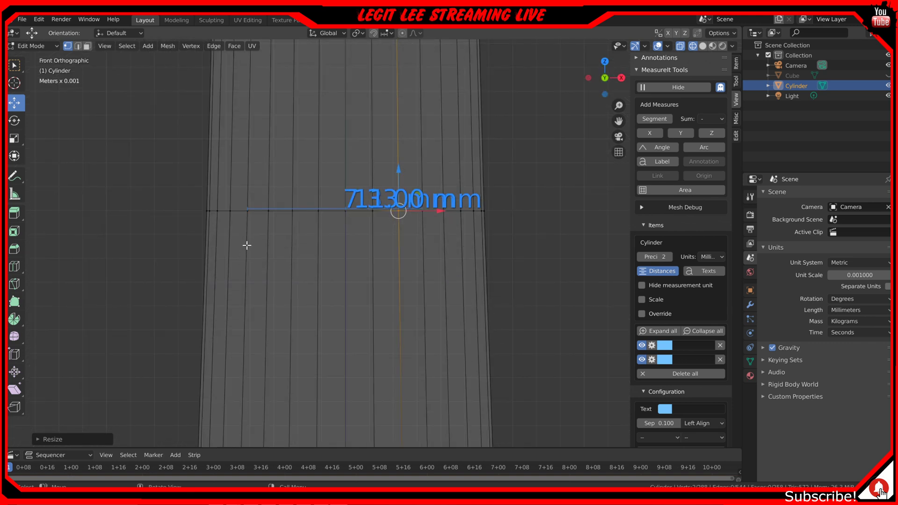
key("b")
left_click_drag(242, 193, 429, 224)
middle_click_drag(424, 226, 417, 249)
right_click(418, 233)
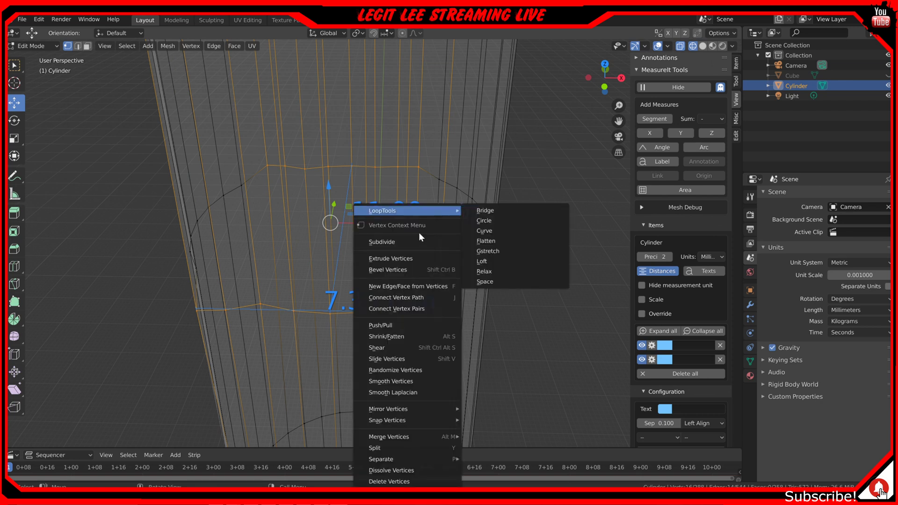
left_click(483, 240)
- Apply LoopTools Flatten to the same front and back vertices again from the top view
middle_click_drag(391, 267, 392, 291)
right_click(391, 297)
mouse_move(416, 211)
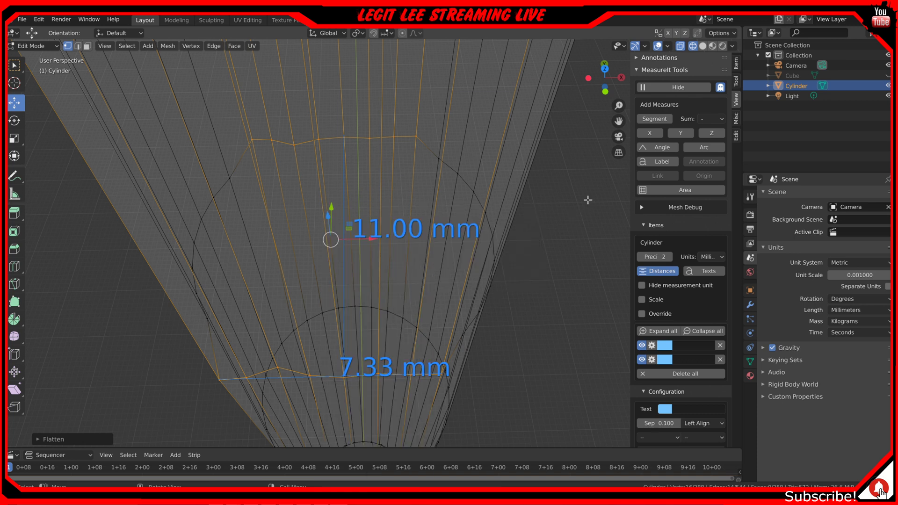
key("KP_7")
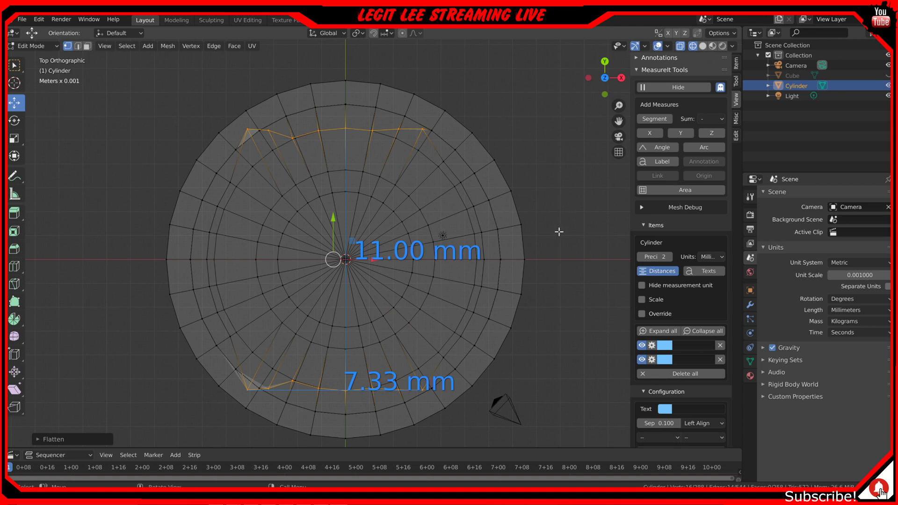
right_click(444, 318)
mouse_move(474, 218)
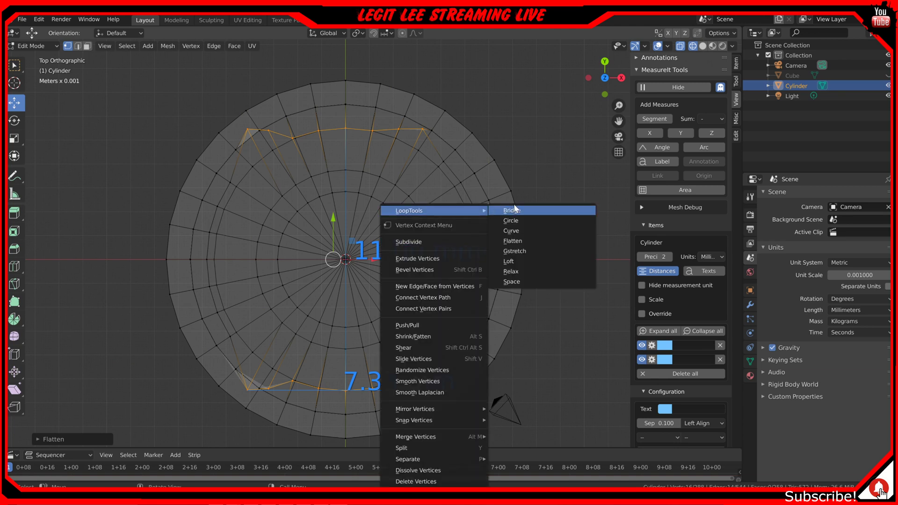
left_click(515, 240)
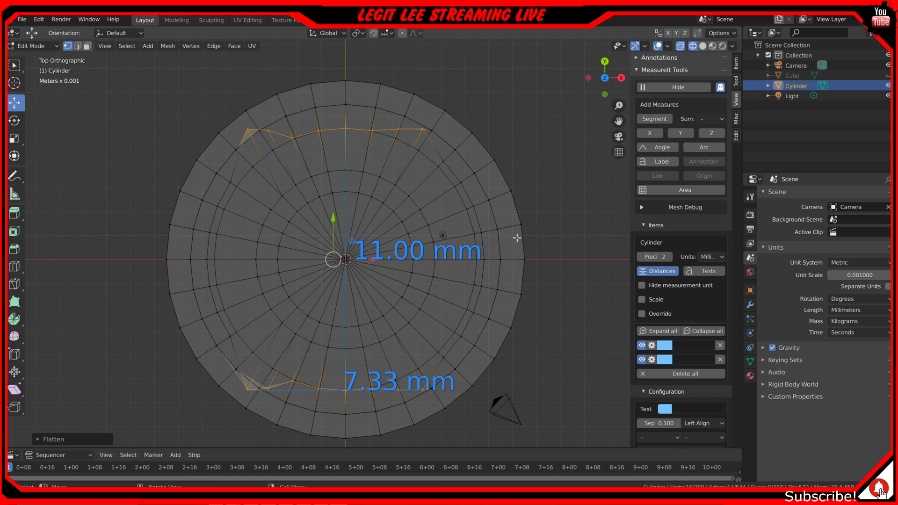
- Apply LoopTools Circle to the selected front and back vertices in top view
right_click(293, 143)
mouse_move(321, 142)
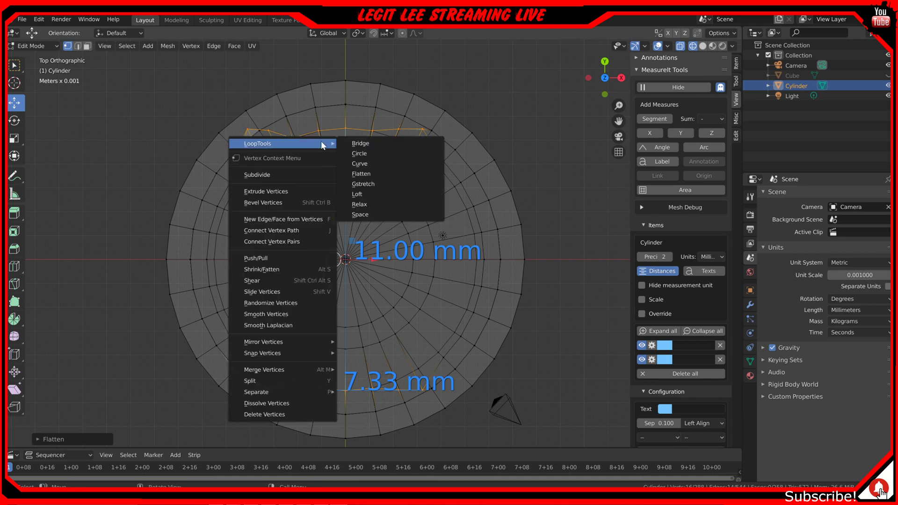
left_click(359, 153)
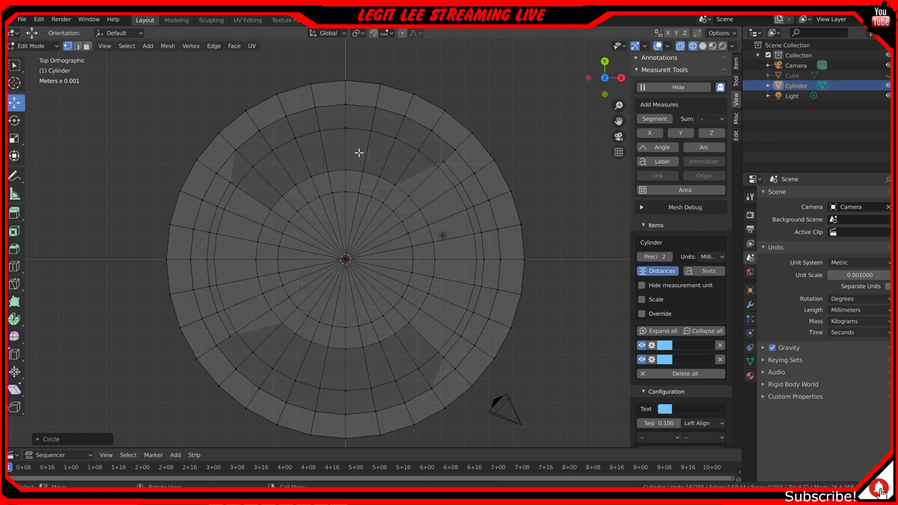
- Try LoopTools Flatten after the Circle operation and undo back to the selected, flattened front and back vertices
right_click(358, 168)
mouse_move(360, 171)
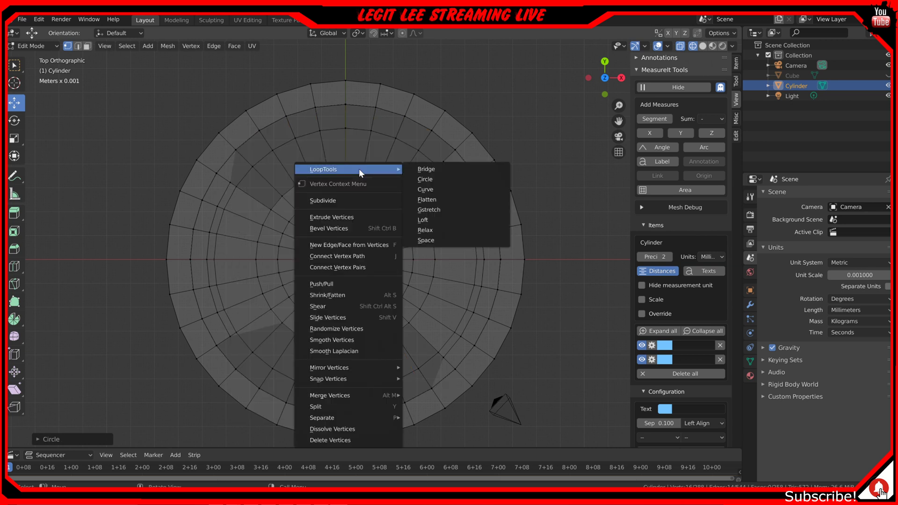
left_click(435, 200)
right_click(435, 199)
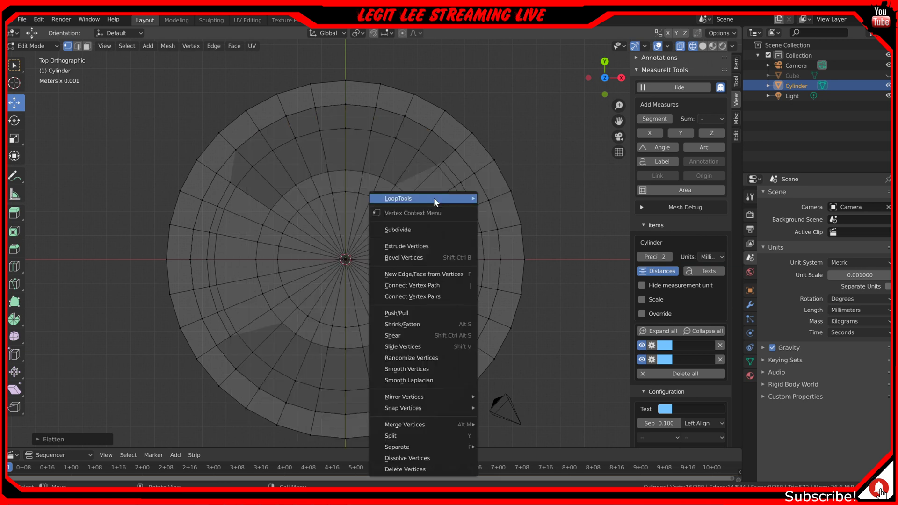
mouse_move(433, 198)
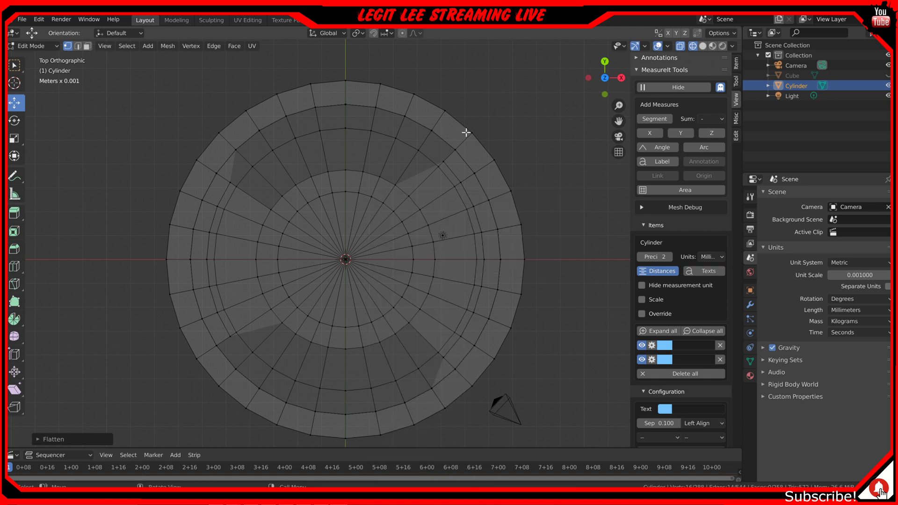
key("ctrl+z")
key("ctrl+z")
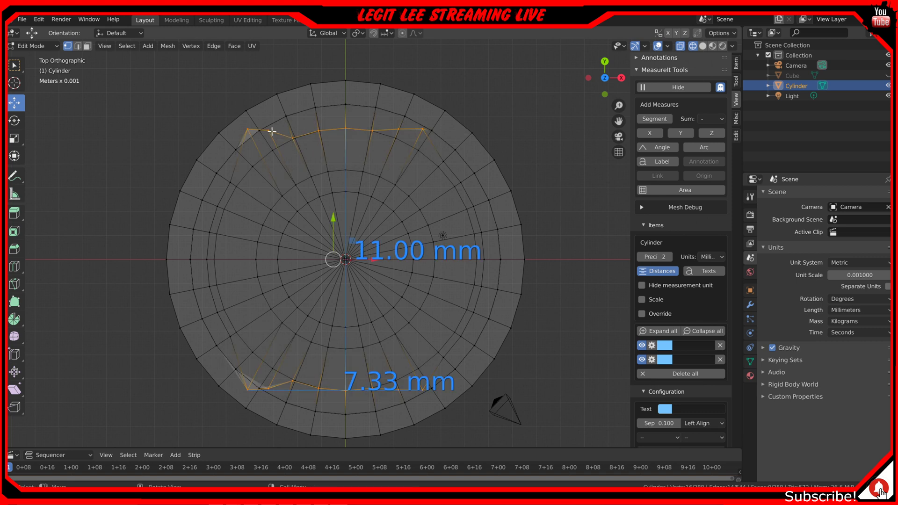
- Move the three back-edge vertices between the negative-X corner and the centre along Y to line up with the back edge
scroll(292, 144, "up", 1)
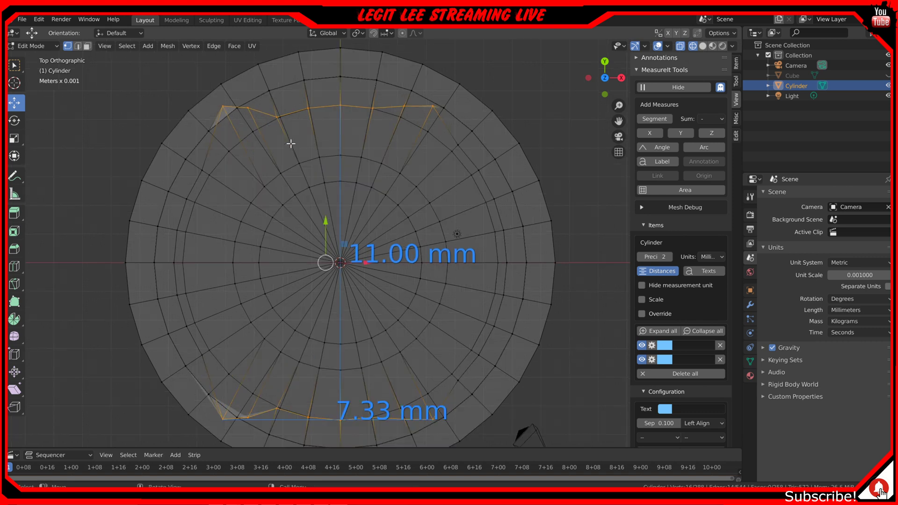
middle_click_drag(294, 140, 317, 195, "shift")
left_click(271, 162)
left_click_drag(271, 125, 271, 121)
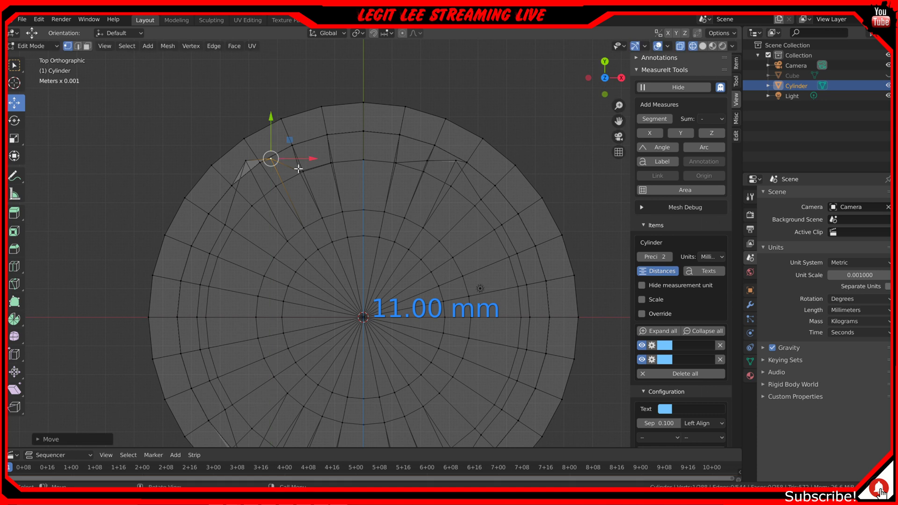
left_click(299, 170)
left_click_drag(305, 139, 330, 130)
left_click(332, 166)
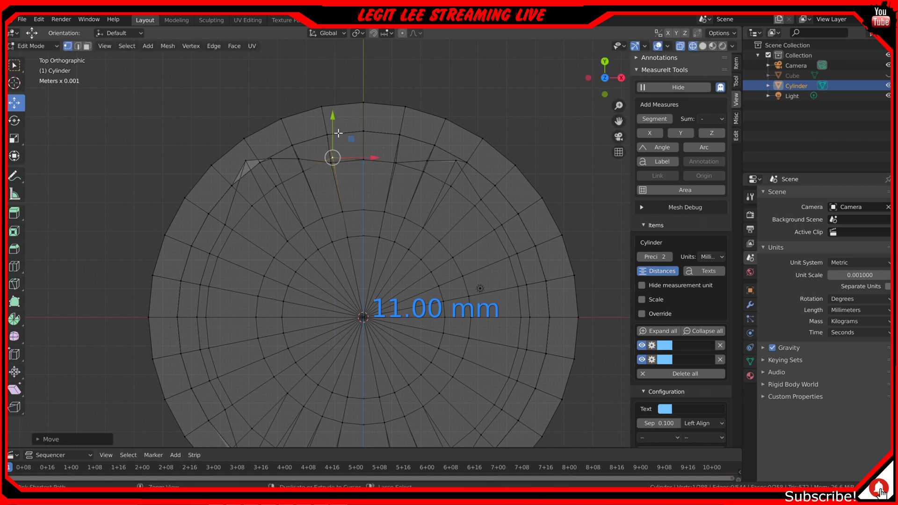
key("ctrl+z")
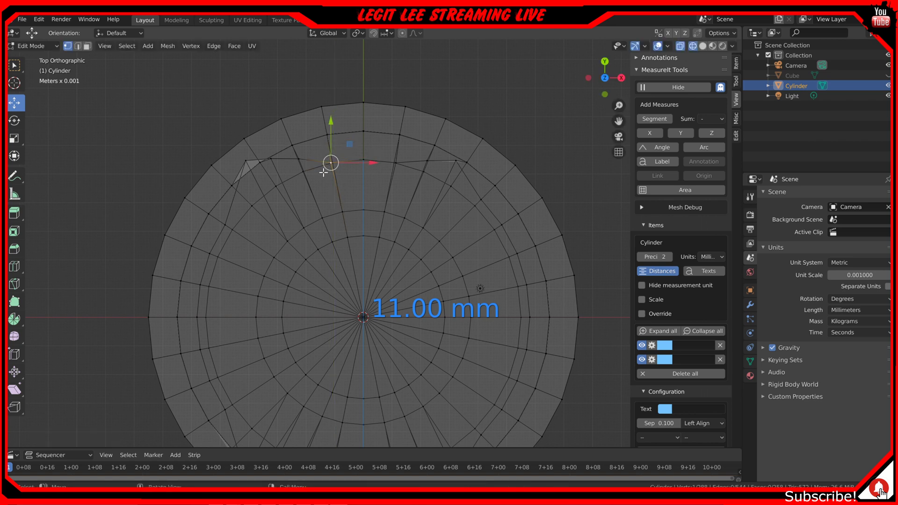
left_click_drag(331, 132, 331, 127)
left_click(399, 163)
left_click_drag(395, 127, 394, 122)
key("ctrl+z")
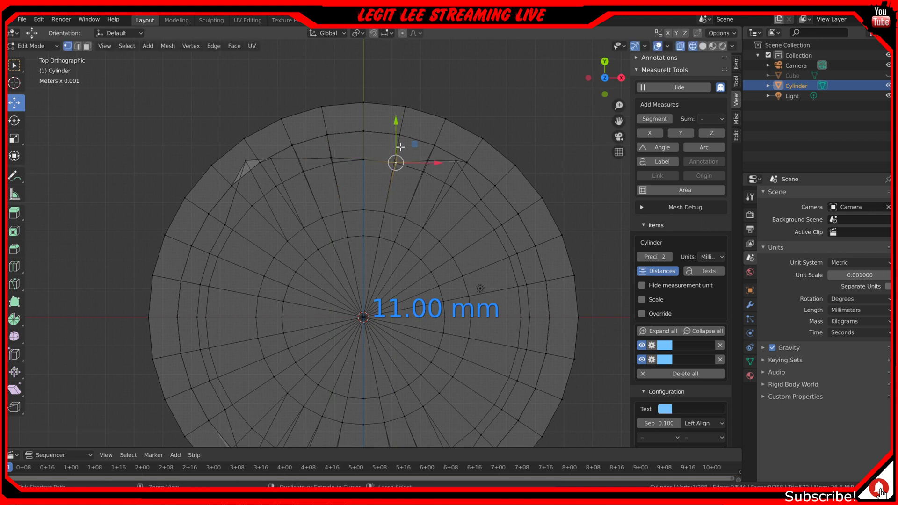
key("ctrl+z")
- Move the back-edge vertex just to the positive-X side of centre slightly outward along Y, in line with the back edge
left_click(406, 172)
left_click(392, 162)
key("g")
left_click_drag(389, 133, 391, 135)
middle_click_drag(396, 180, 400, 169)
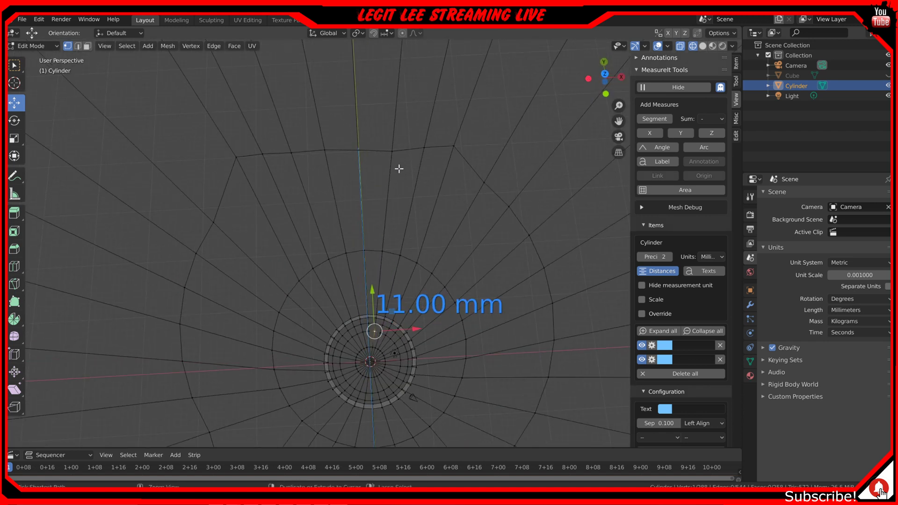
left_click(393, 151)
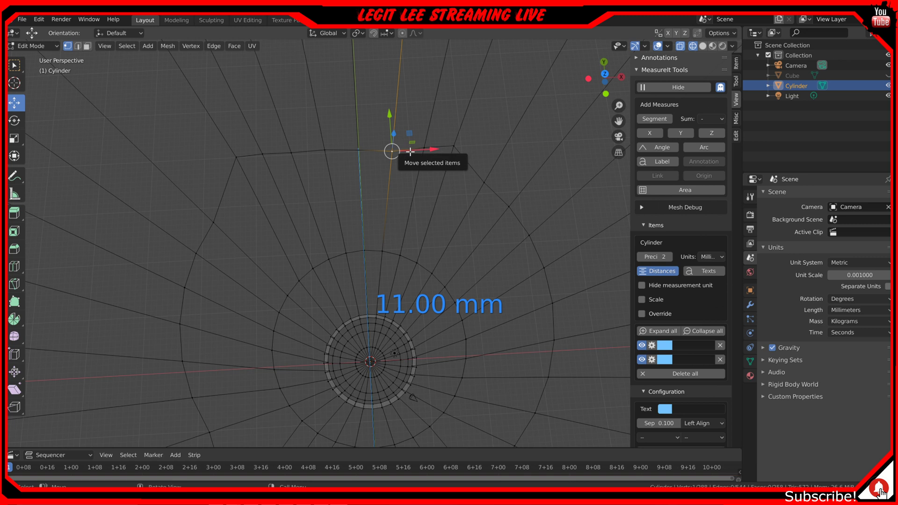
key("KP_7")
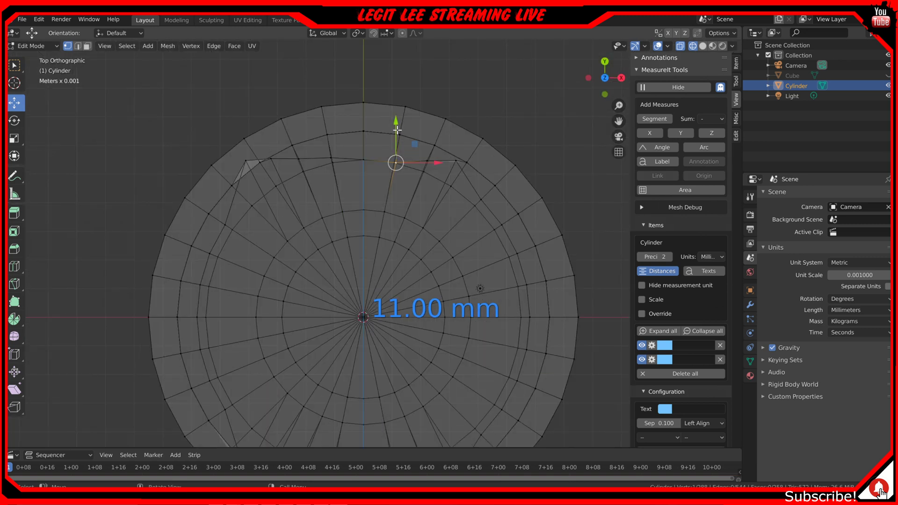
left_click_drag(396, 134, 398, 124)
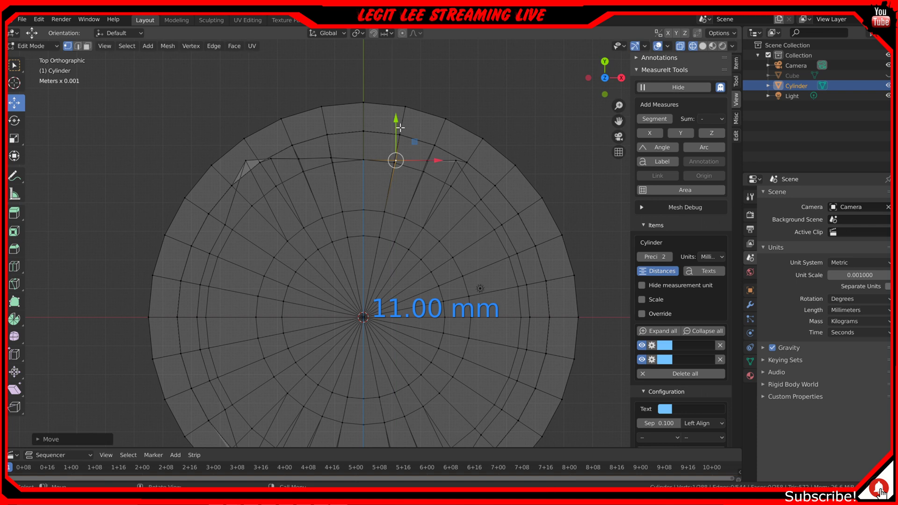
- Fine-tune the Y positions of the back-edge vertex on the negative-X side of centre and the negative-X corner vertex
middle_click_drag(451, 197, 454, 196)
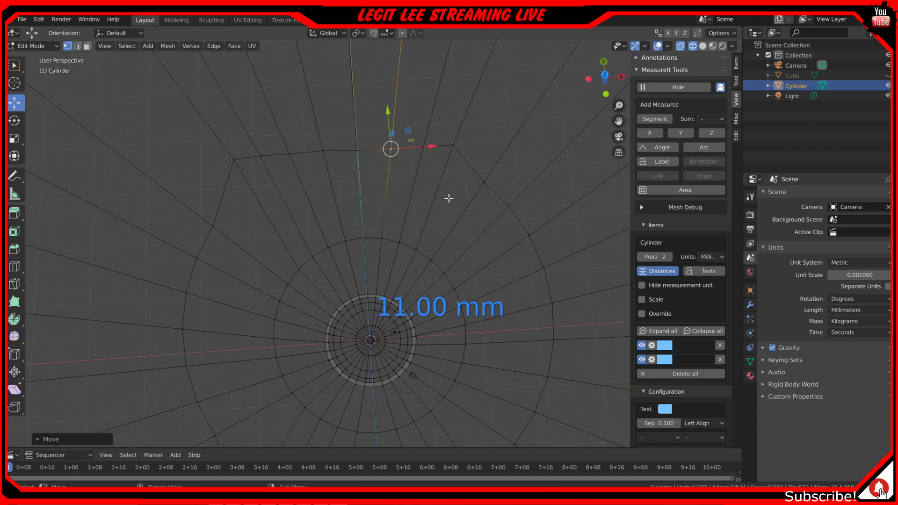
left_click(328, 156)
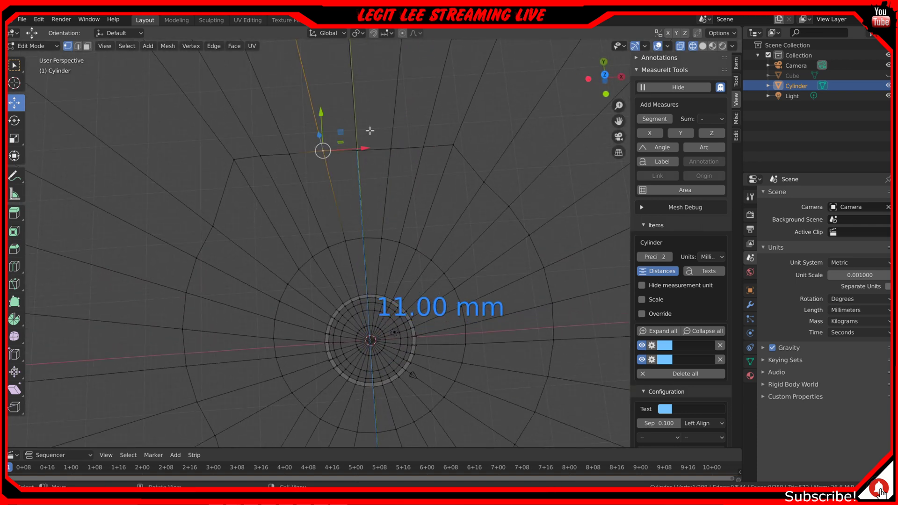
key("KP_7")
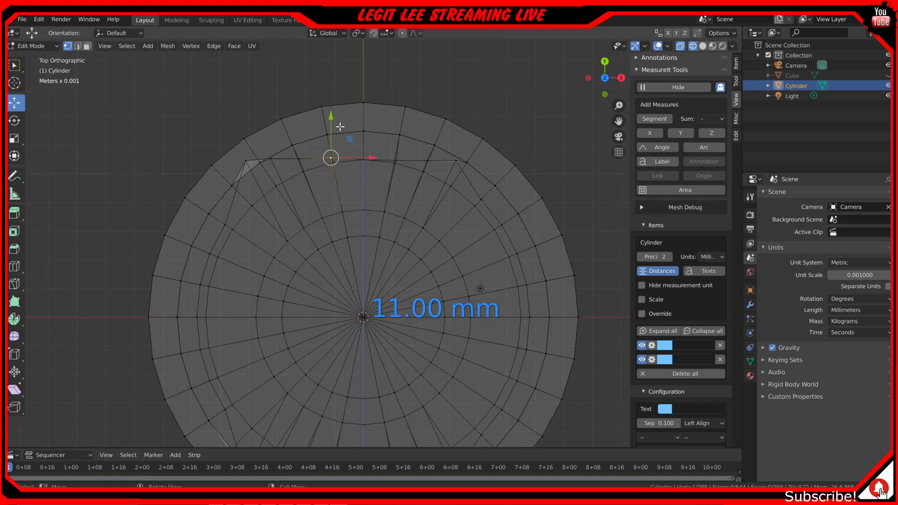
left_click_drag(331, 117, 331, 120)
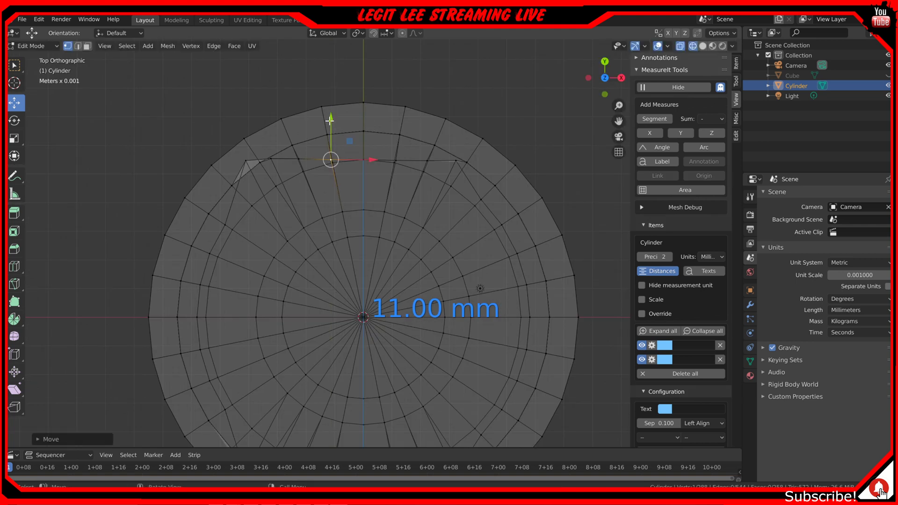
left_click(243, 159)
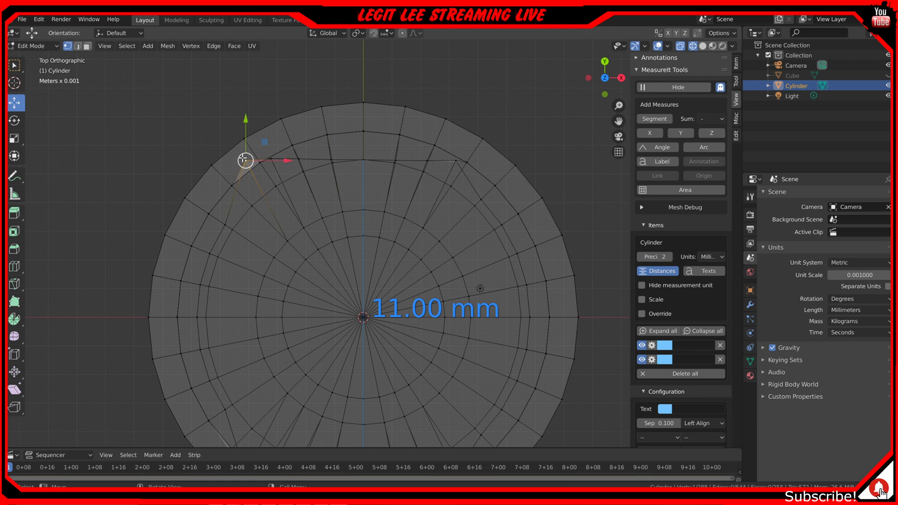
left_click_drag(246, 124, 247, 125)
- Reset the 3D cursor to the world origin
middle_click_drag(330, 234, 335, 138, "shift")
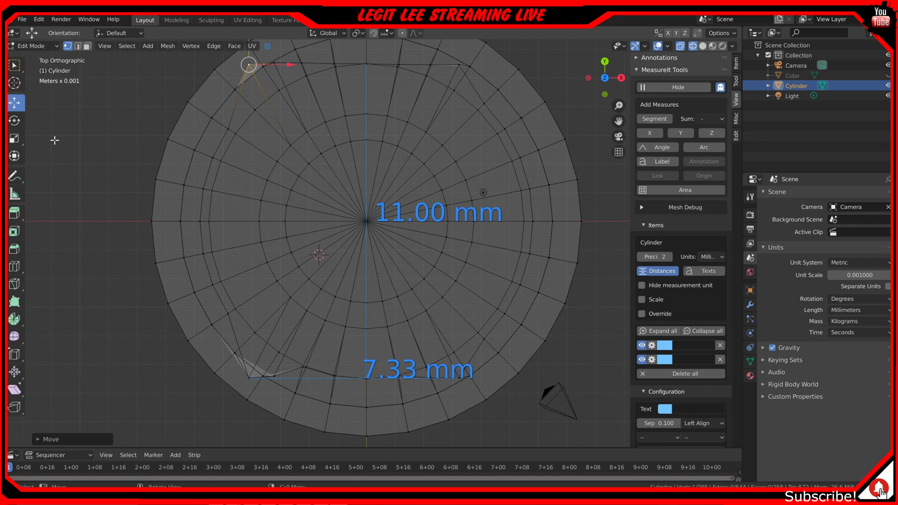
key("shift+c")
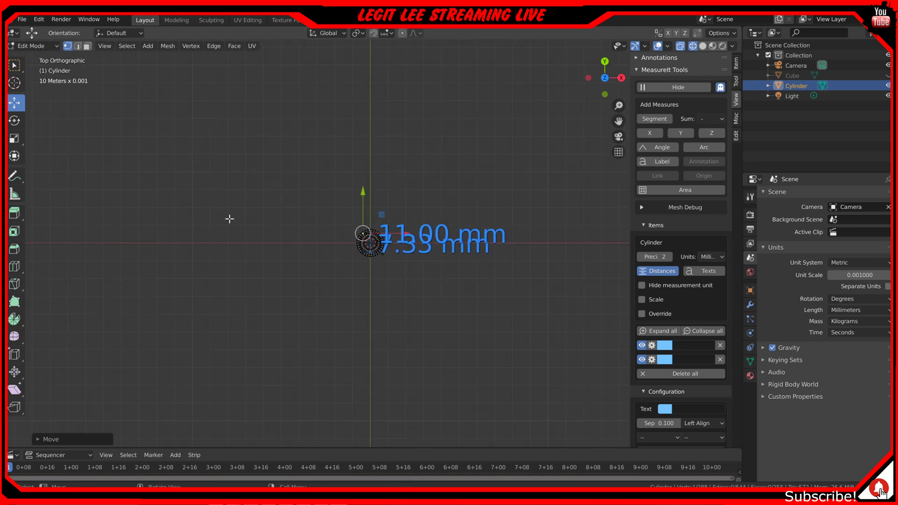
key("Home")
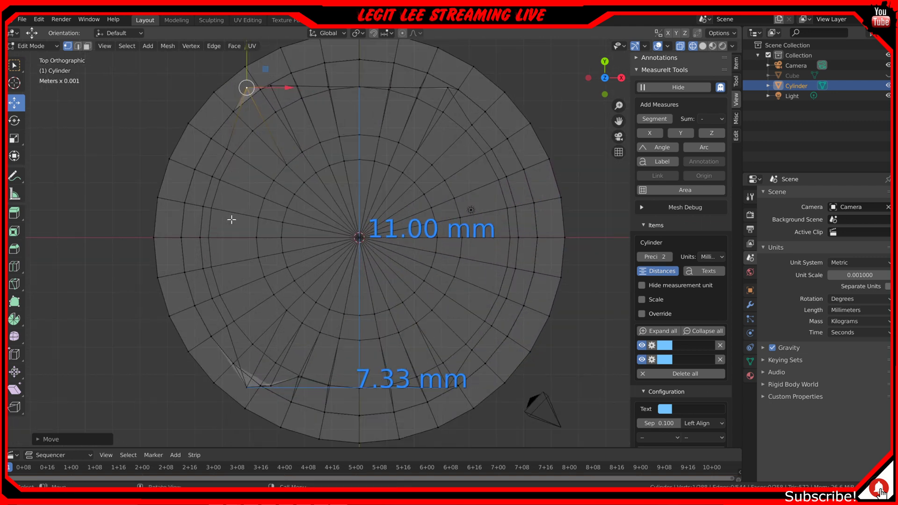
- Move the front edge's negative-X corner vertex and its neighbouring vertex slightly inward along Y
middle_click_drag(218, 276, 224, 236, "shift")
middle_click_drag(314, 333, 309, 279, "shift")
scroll(306, 296, "up", 3)
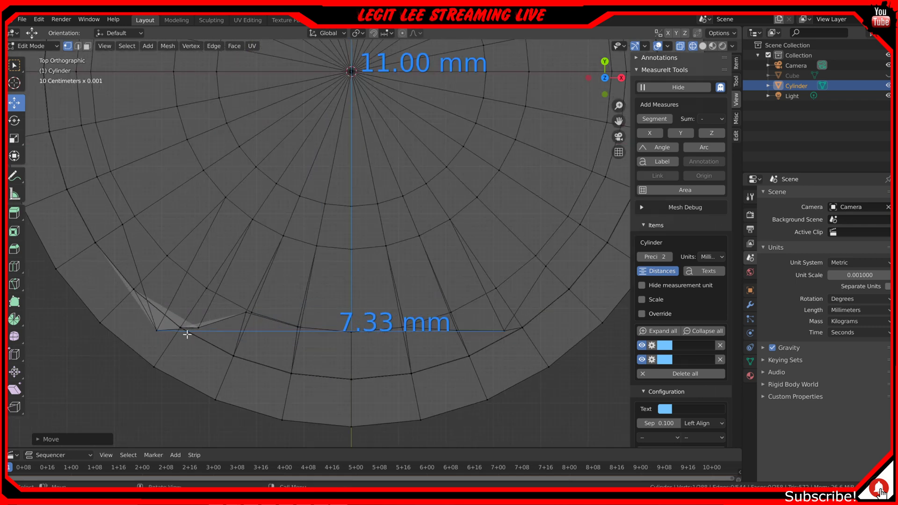
left_click(161, 328)
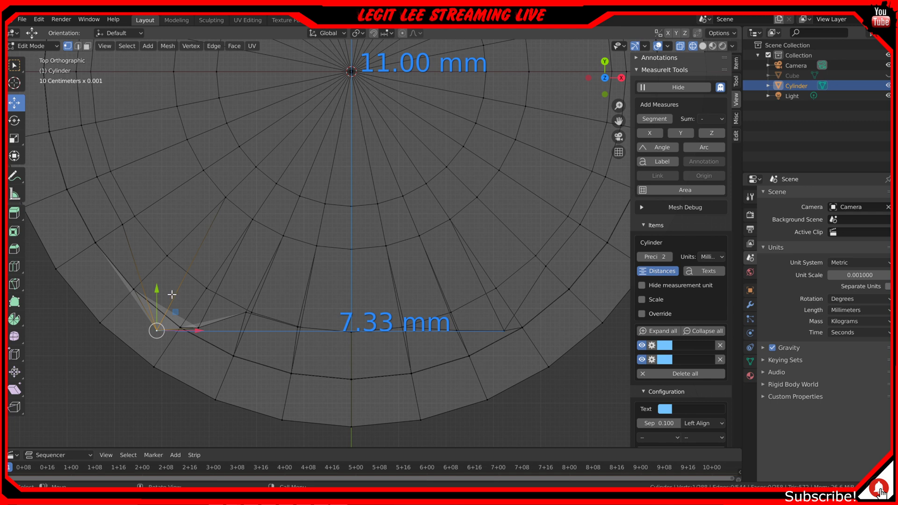
mouse_move(156, 290)
left_mouse_down()
mouse_move(154, 272)
mouse_move(150, 278)
left_mouse_up()
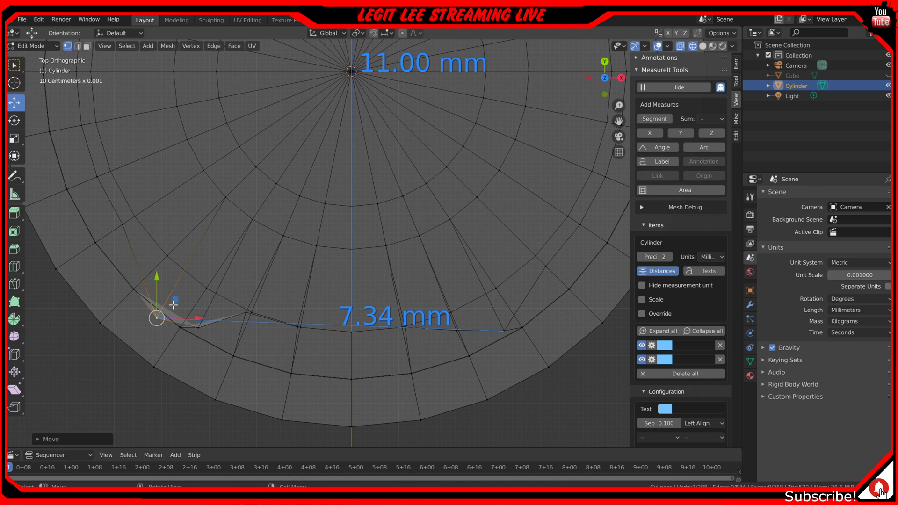
left_click(202, 332)
left_click_drag(199, 293, 199, 279)
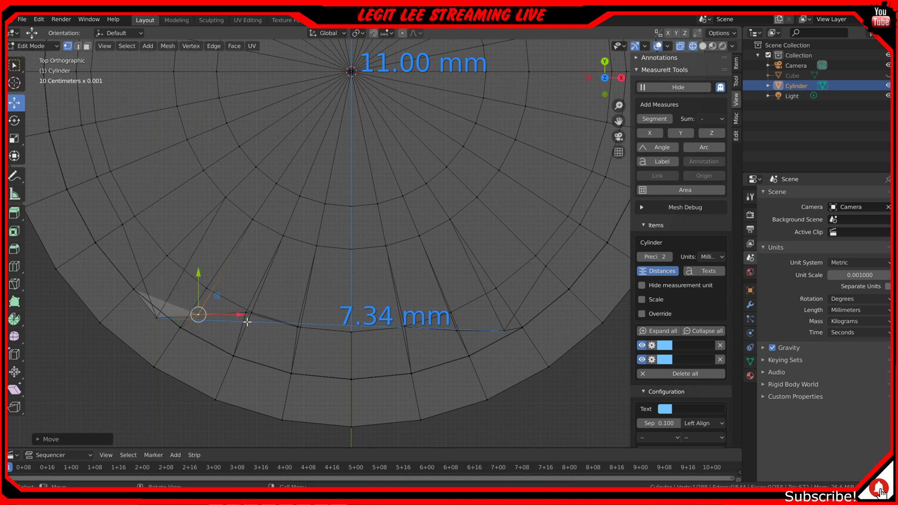
- Move the third front-edge vertex from the negative-X corner slightly outward along Y, and the corner vertex further inward
left_click(253, 311)
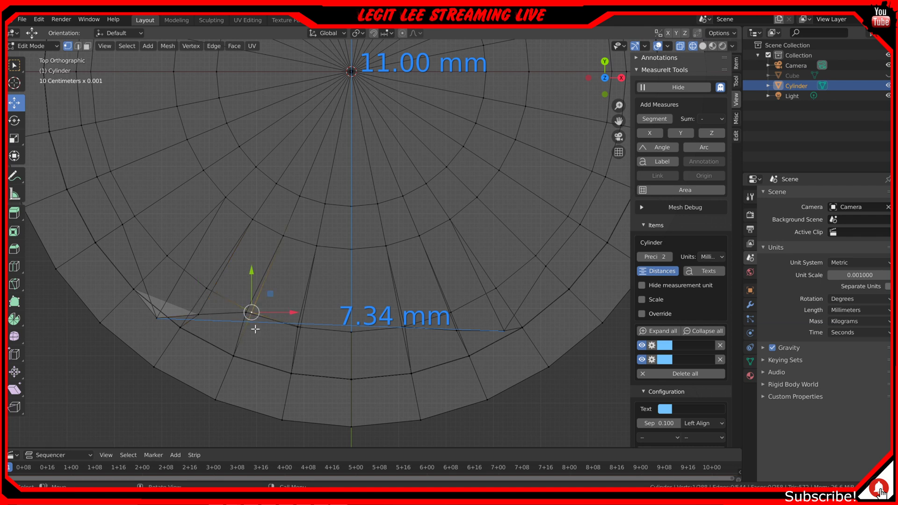
left_click(241, 317)
left_click_drag(244, 274, 244, 282)
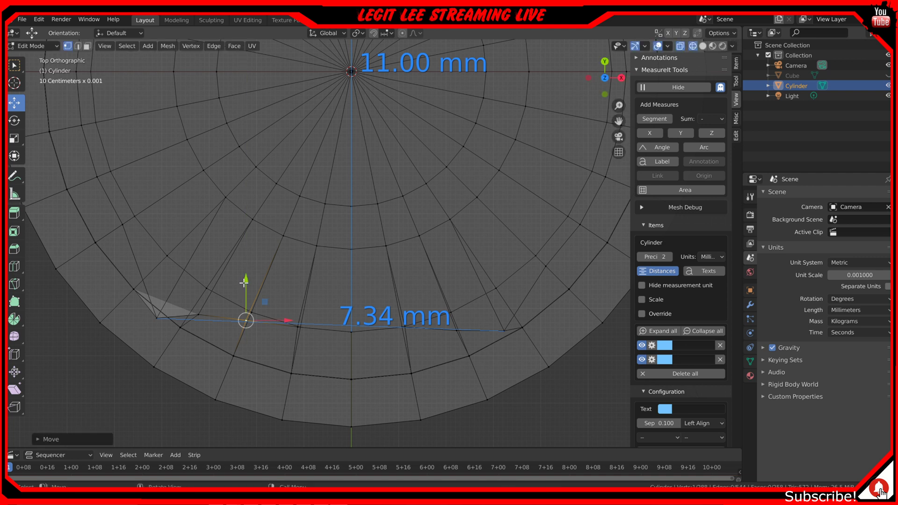
left_click(160, 323)
left_click_drag(158, 285, 158, 279)
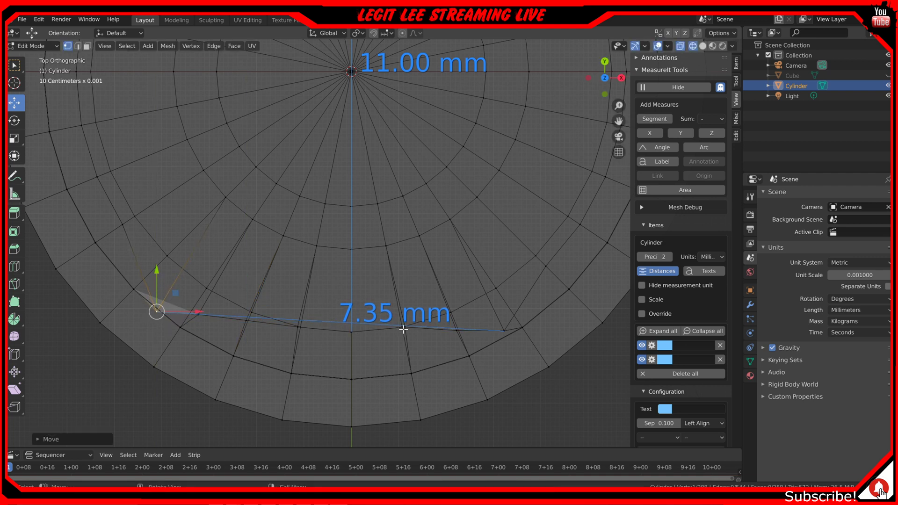
- Adjust the Y positions of the front edge's positive-X corner vertex and the vertex just to the positive-X side of centre
left_click(505, 329)
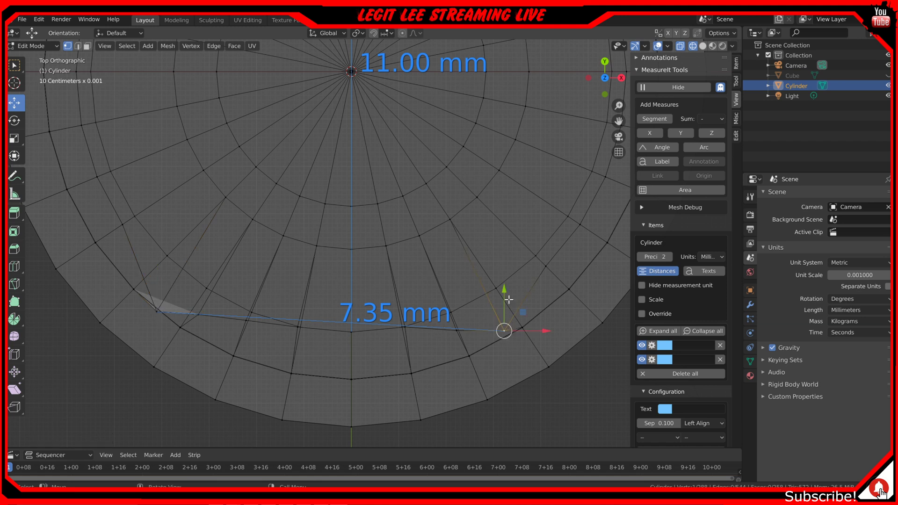
left_click_drag(505, 301, 506, 296)
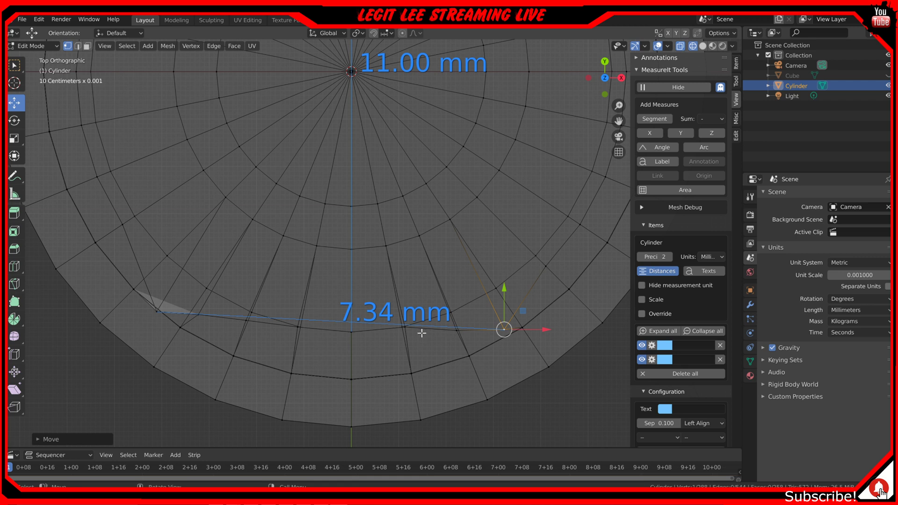
left_click(406, 328)
middle_click_drag(426, 332, 426, 315)
scroll(426, 314, "down", 2)
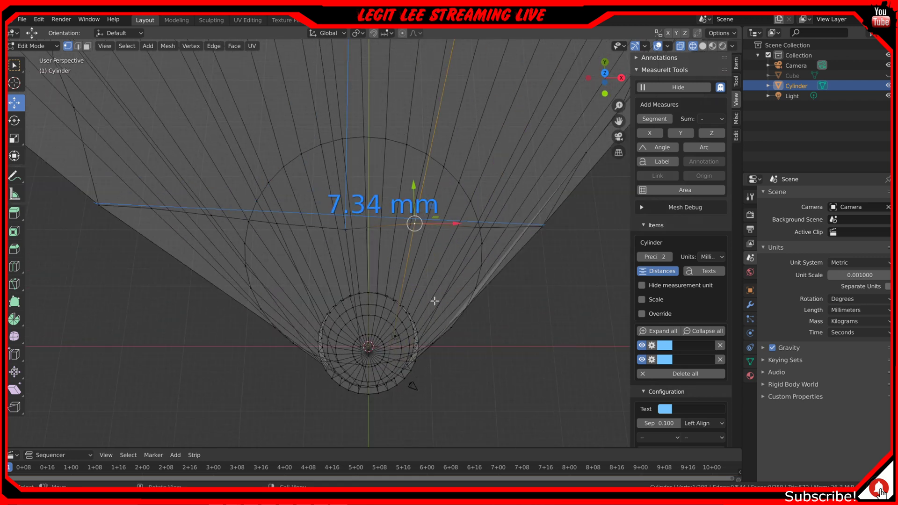
key("KP_7")
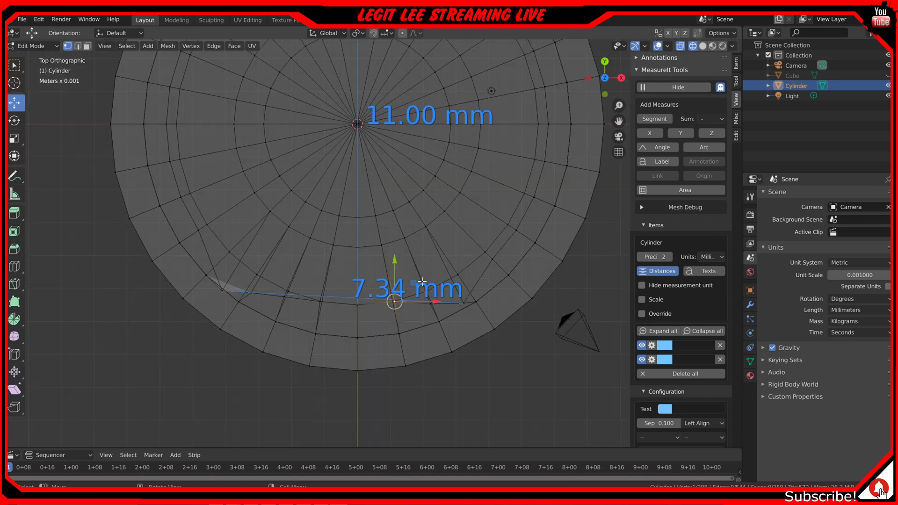
key("g")
left_click(392, 266)
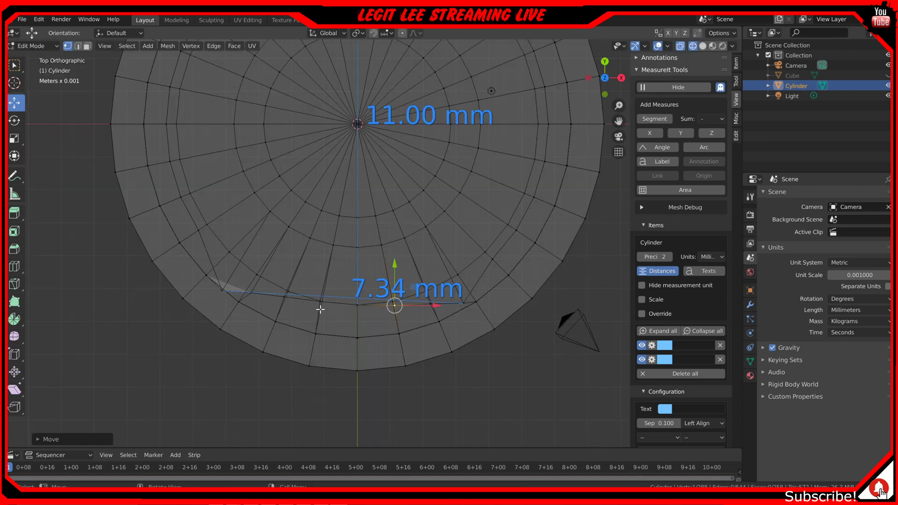
- Select the front edge's negative-X corner vertex and examine the flattened loop on the shaft in perspective
left_click(223, 294)
middle_click_drag(244, 295, 289, 255)
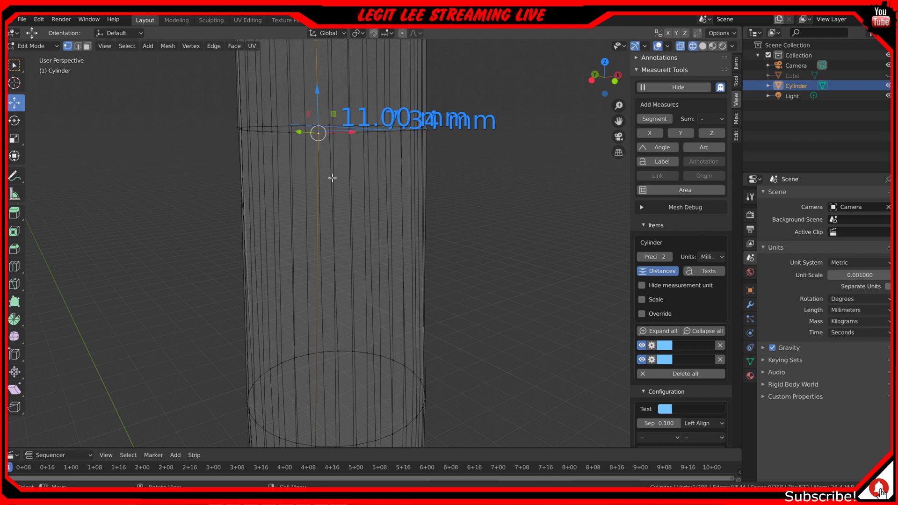
scroll(323, 154, "down", 2)
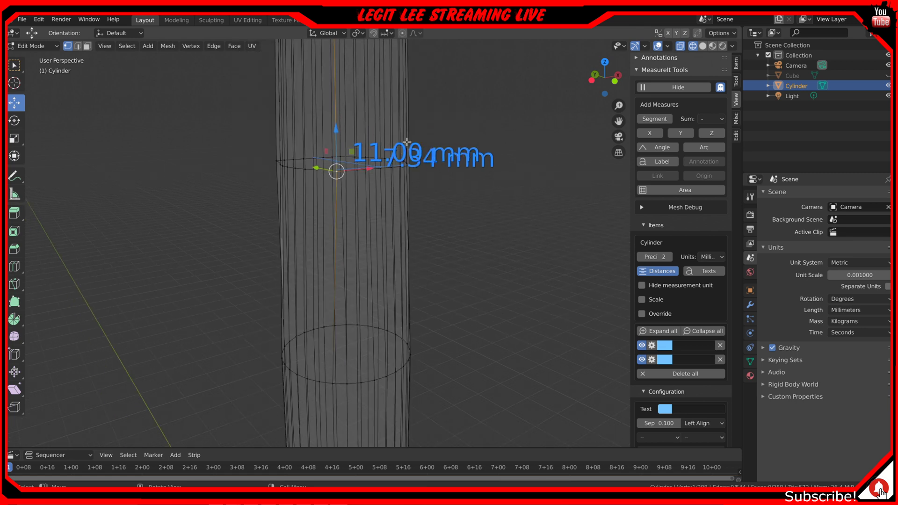
- Delete the two existing measurements from the cylinder and view the shaft from the front
key("KP_1")
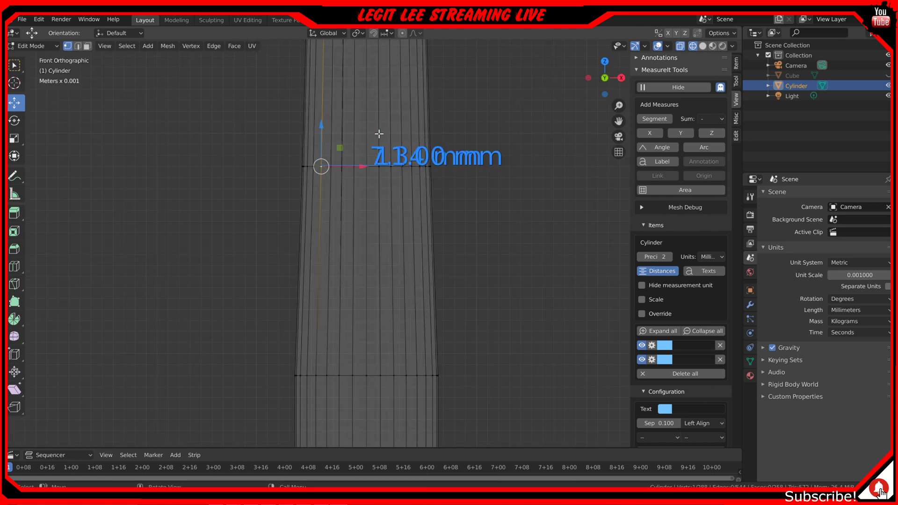
middle_click_drag(370, 84, 360, 355, "shift")
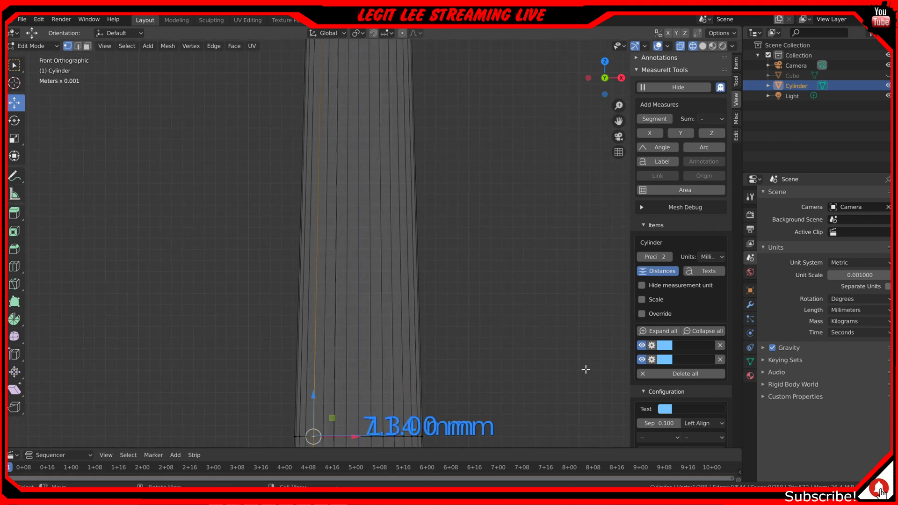
left_click(720, 345)
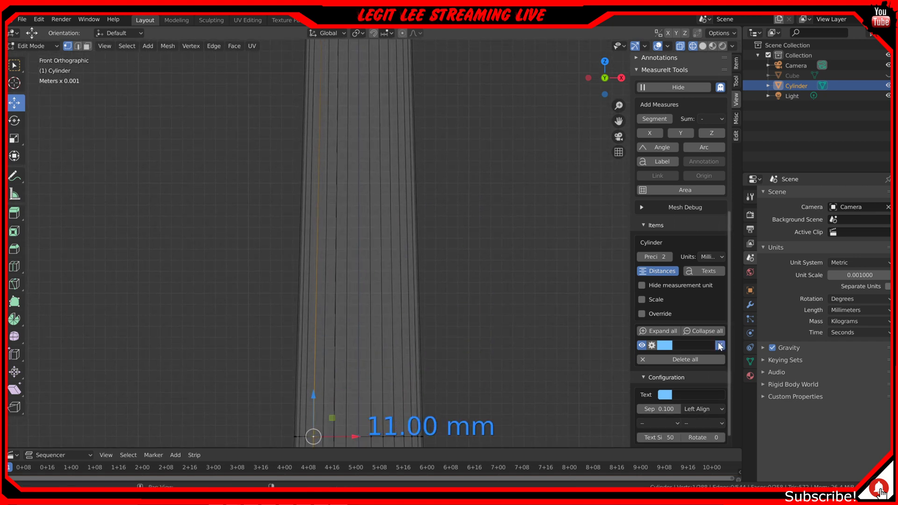
left_click(720, 345)
scroll(482, 51, "down", 4)
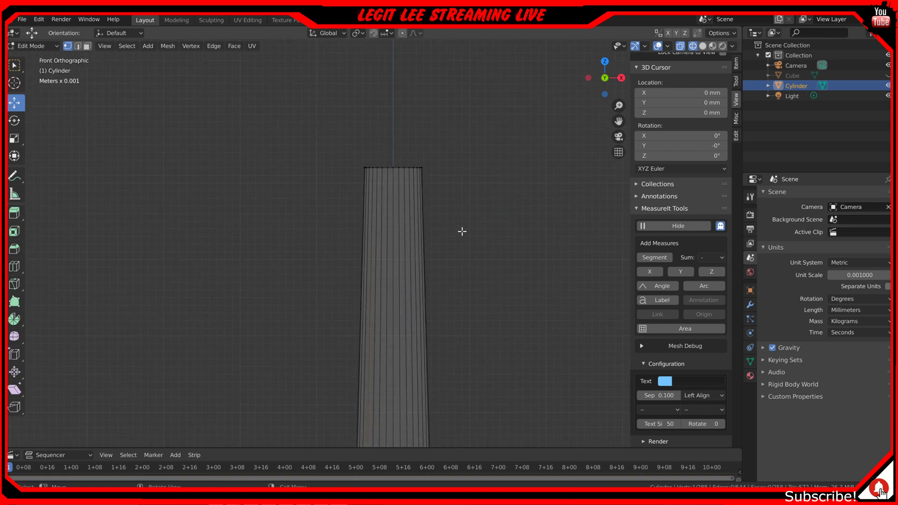
scroll(462, 232, "up", 2)
middle_click_drag(461, 231, 449, 93, "shift")
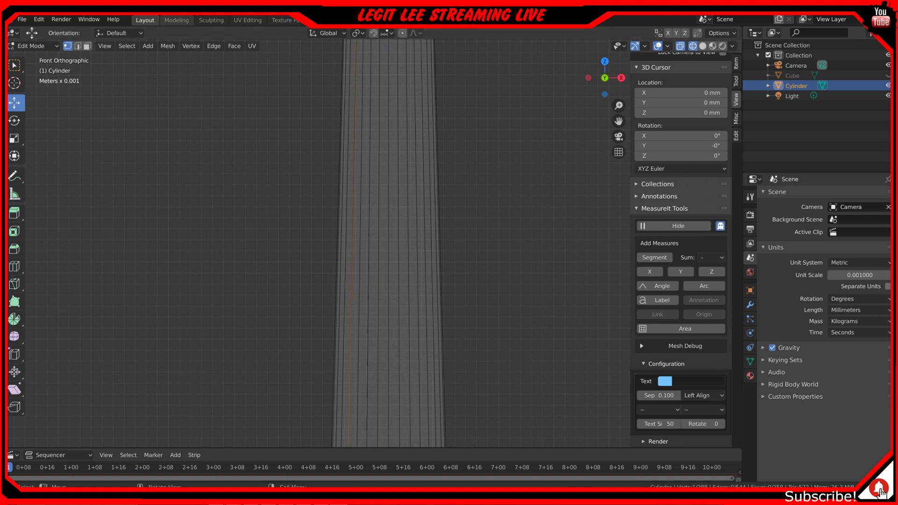
left_click(78, 46)
middle_click_drag(381, 305, 356, 55, "shift")
middle_click_drag(347, 391, 329, 141, "shift")
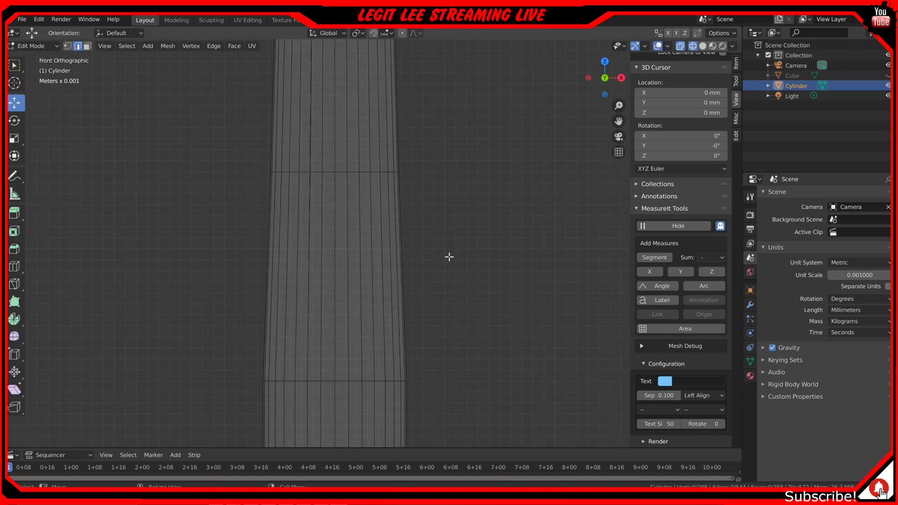
key("ctrl+z")
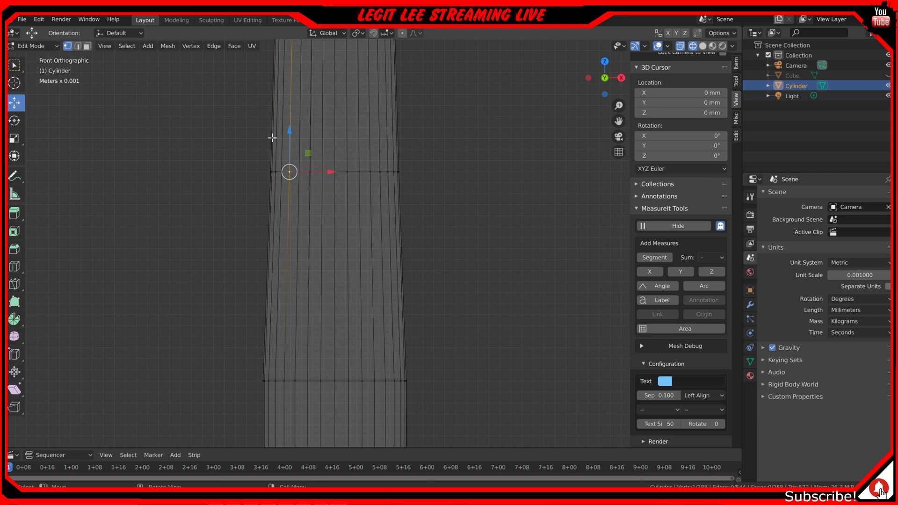
- Using edge selection, select the lengthwise edge near the shaft's negative-X side and its positive-X counterpart at the top end
left_click(80, 47)
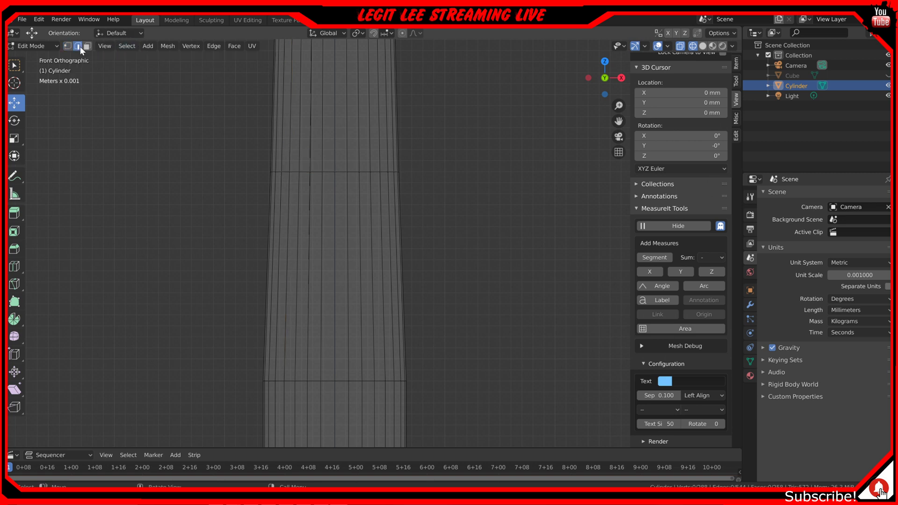
left_click(292, 136)
middle_click_drag(307, 116, 348, 405, "shift")
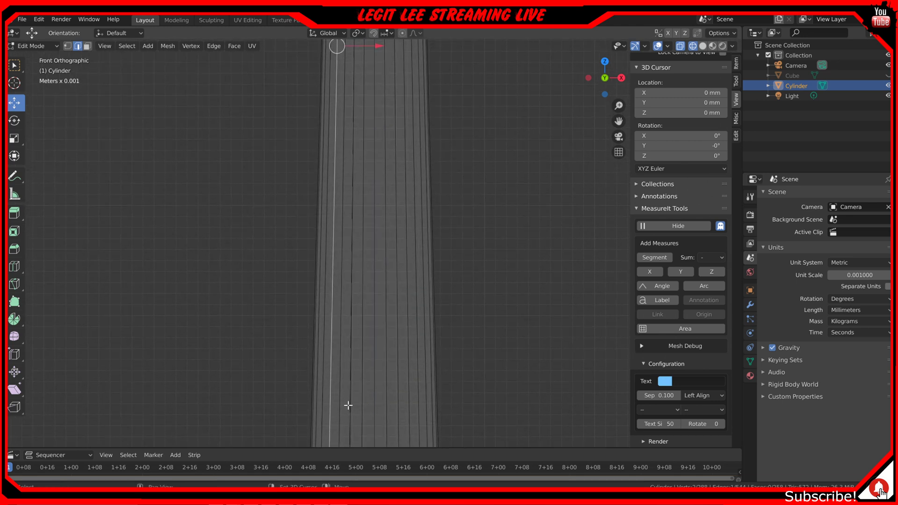
mouse_move(395, 203)
middle_mouse_down("shift")
mouse_move(393, 287)
mouse_move(363, 420)
middle_mouse_up("shift")
middle_click_drag(344, 138, 347, 412, "shift")
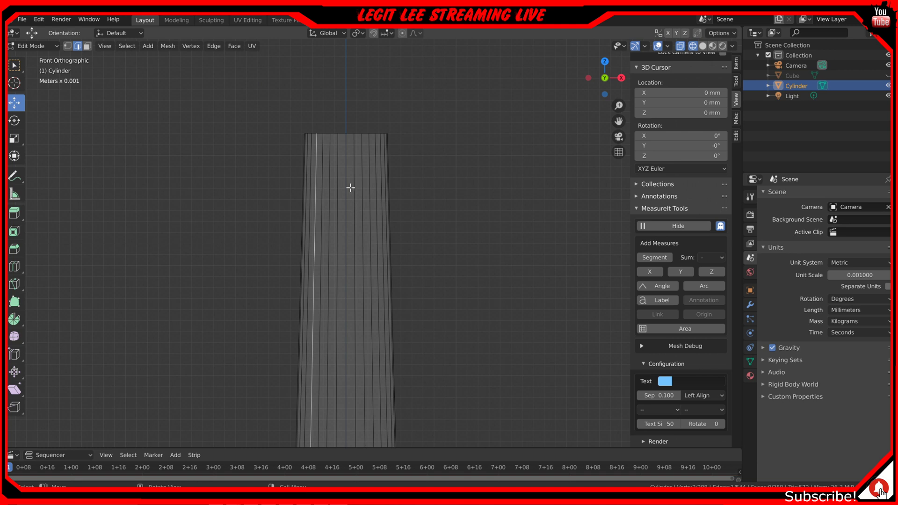
scroll(346, 134, "up", 4)
middle_click_drag(347, 124, 387, 387, "shift")
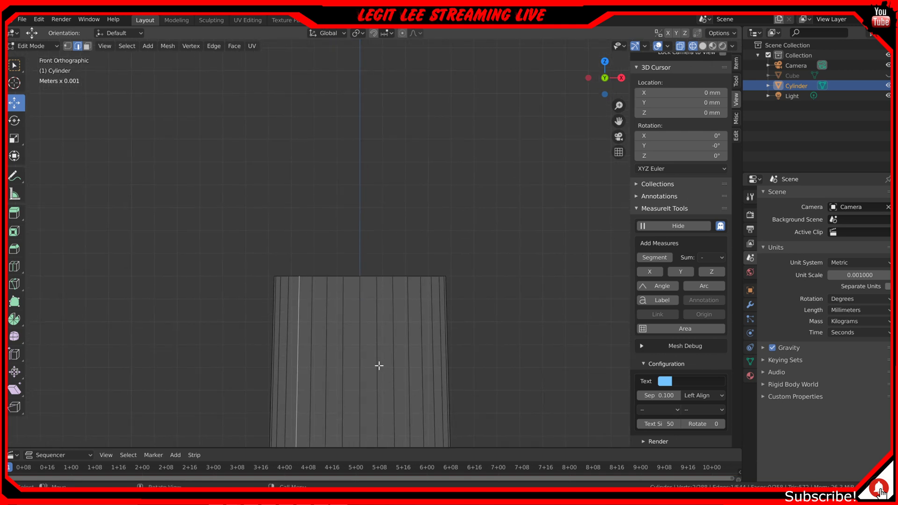
scroll(353, 330, "up", 2)
scroll(353, 331, "up", 1)
middle_click_drag(353, 341, 370, 330, "shift")
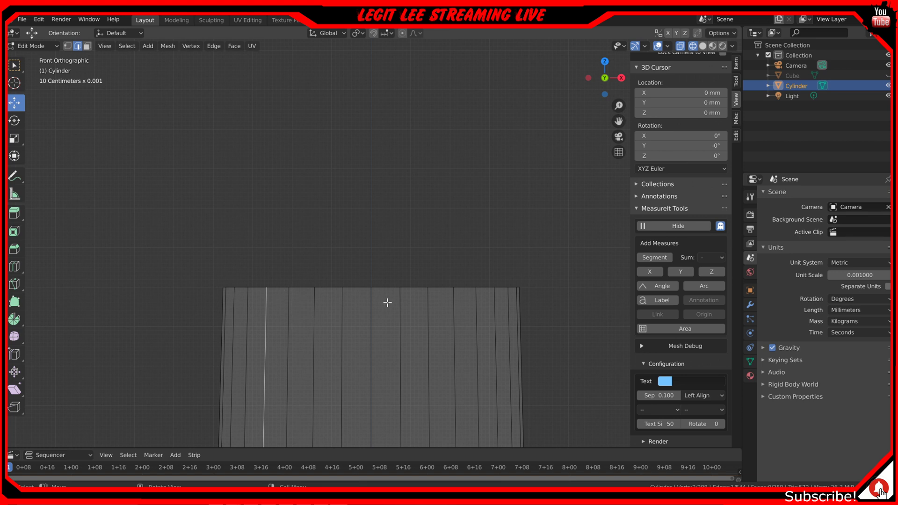
left_click(476, 296, "shift")
left_click(476, 307, "shift")
- Using vertex selection, select the front and back vertices of the shaft's top rim lying between the two side edges
left_click(68, 46)
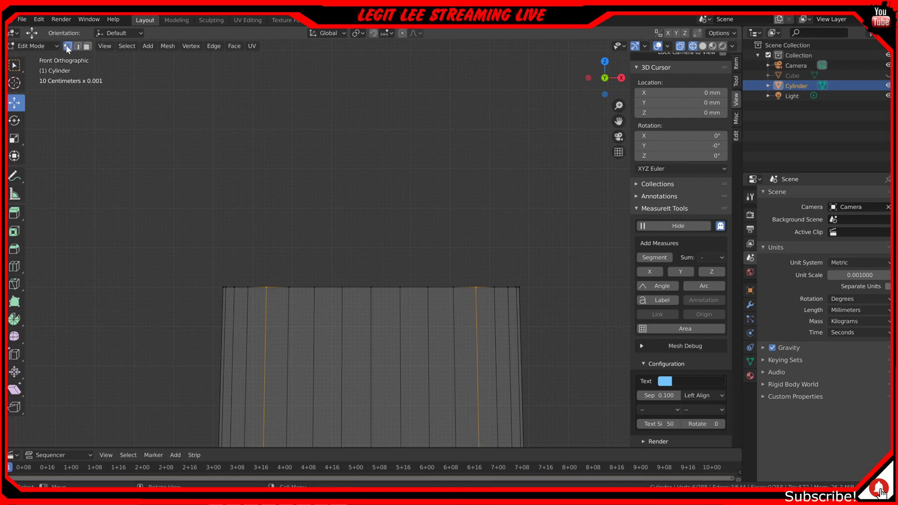
left_click(271, 291)
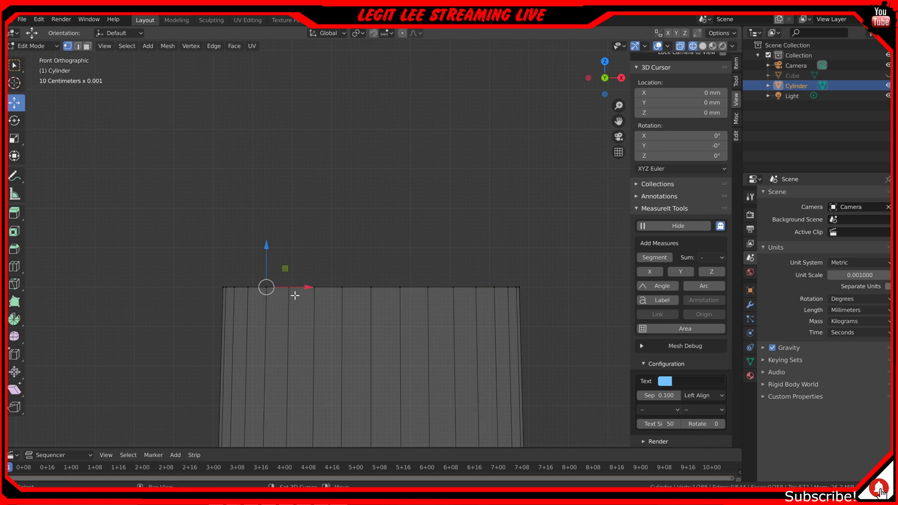
left_click(282, 297)
left_click(267, 293)
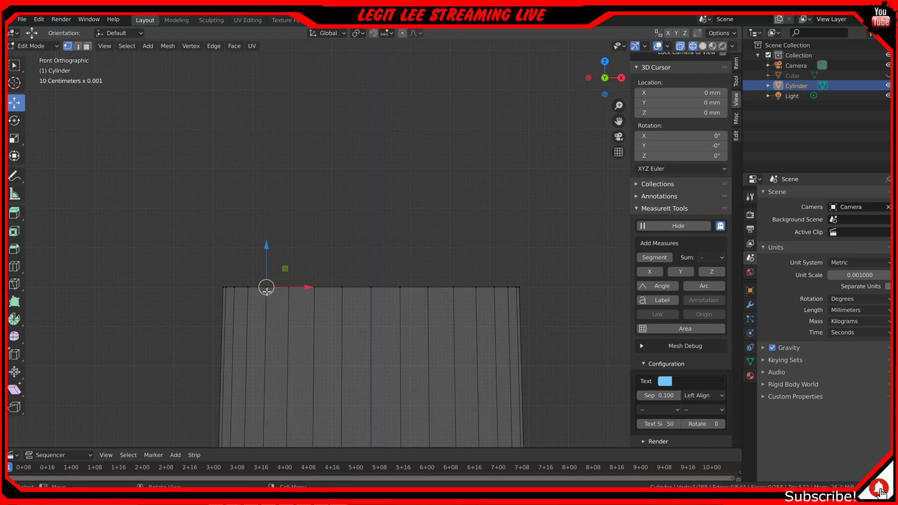
left_click(296, 295, "shift")
middle_click_drag(327, 296, 332, 309)
left_click(291, 286, "shift")
left_click(317, 291, "shift")
left_click(341, 289, "shift")
left_click(371, 292, "shift")
left_click(398, 288, "shift")
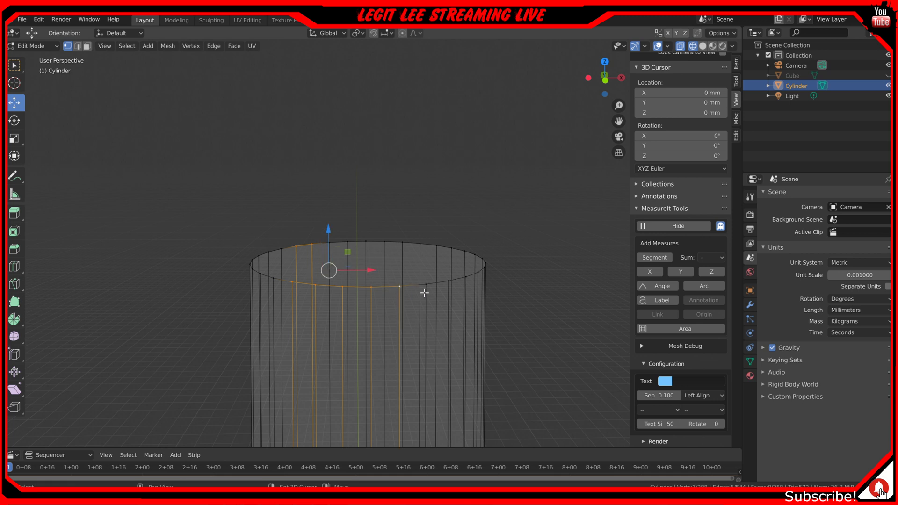
left_click(427, 290, "shift")
left_click(448, 284, "shift")
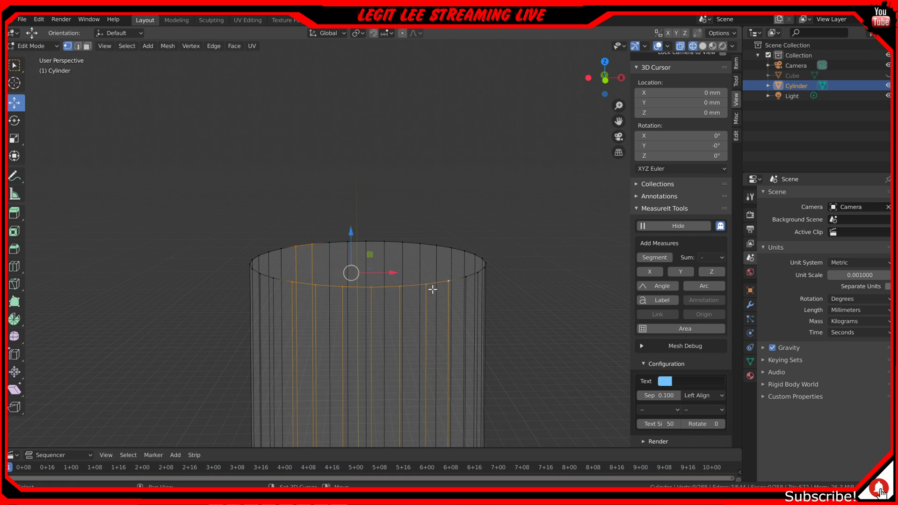
key("KP_1")
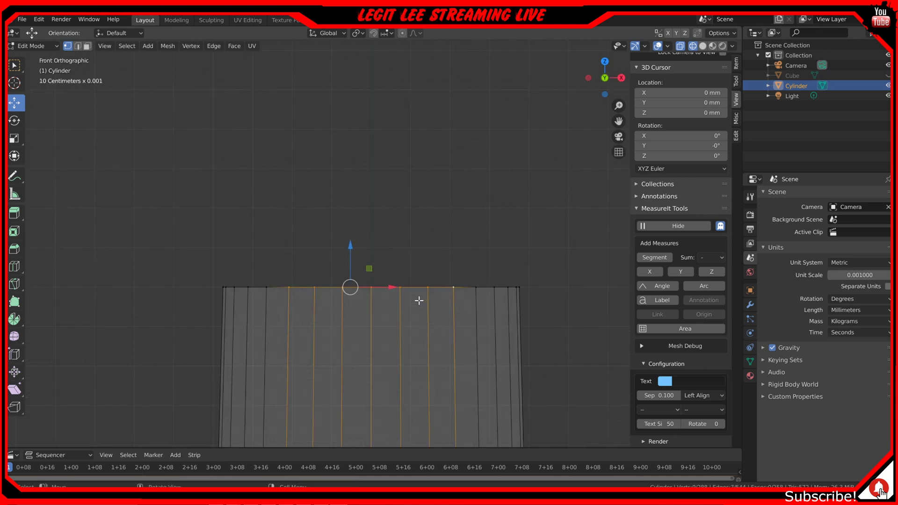
key("b")
left_click_drag(285, 276, 464, 301)
- Try to scale the selected front and back top-rim vertices inward along Y in top view
key("KP_7")
middle_click_drag(433, 202, 417, 381, "shift")
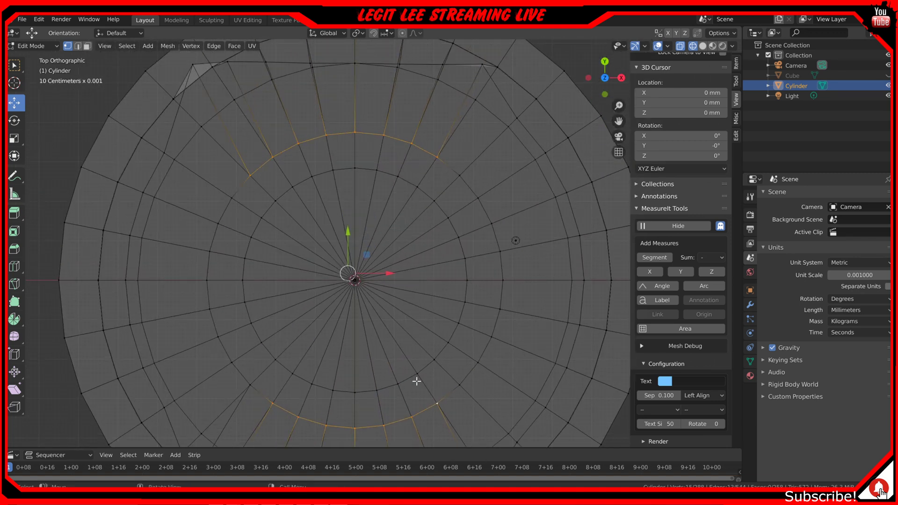
key("s")
key("y")
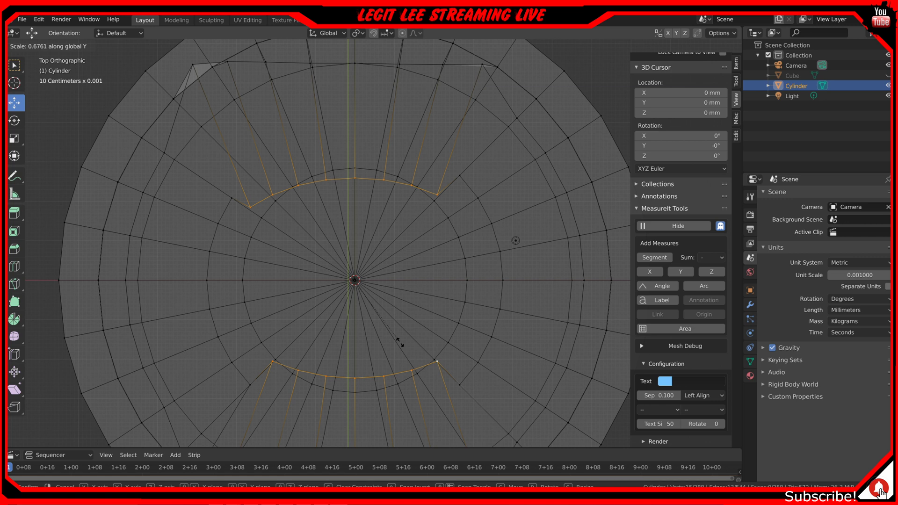
right_click(400, 343)
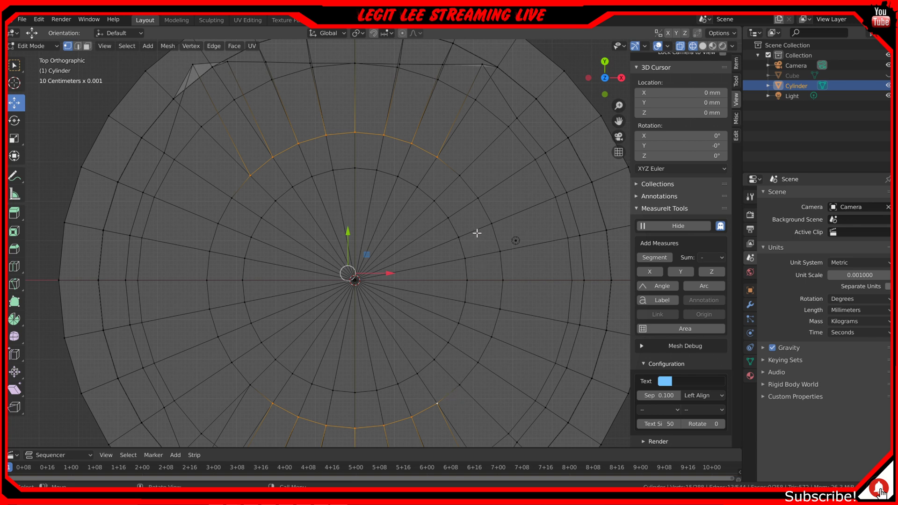
- Add a segment measurement between the centre front and centre back vertices of the shaft's top rim
left_click(491, 228, "alt")
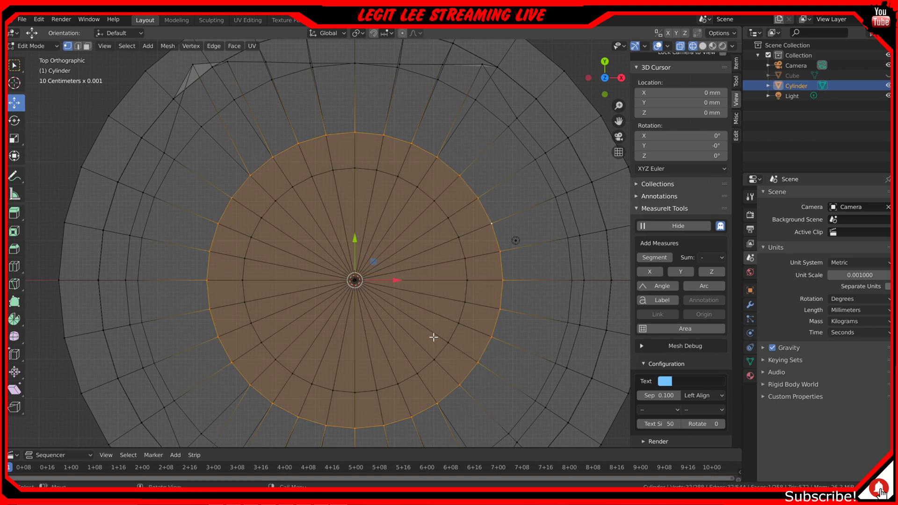
left_click(366, 422)
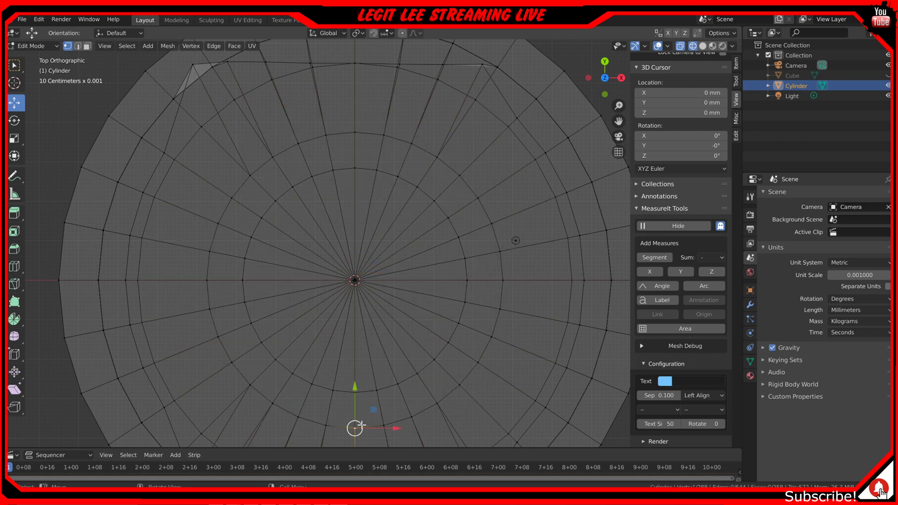
left_click(355, 134, "shift")
middle_click_drag(365, 279, 365, 237)
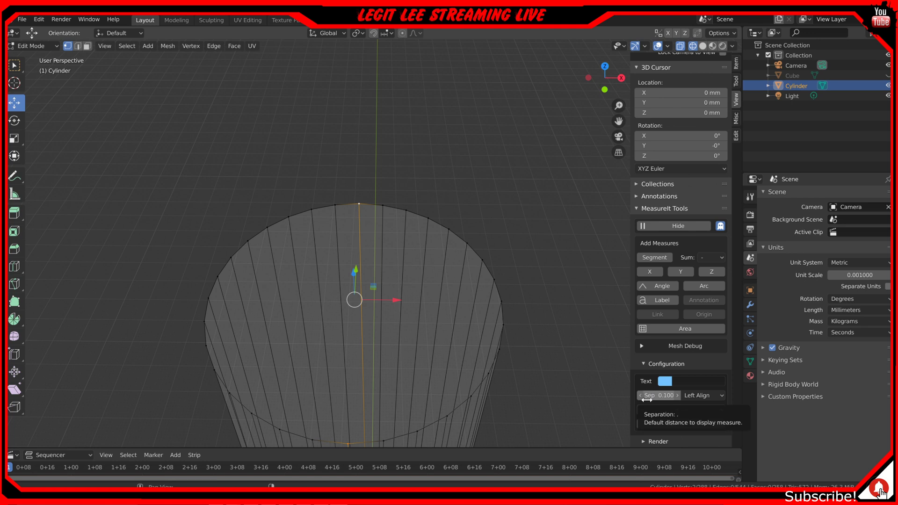
left_click(655, 257)
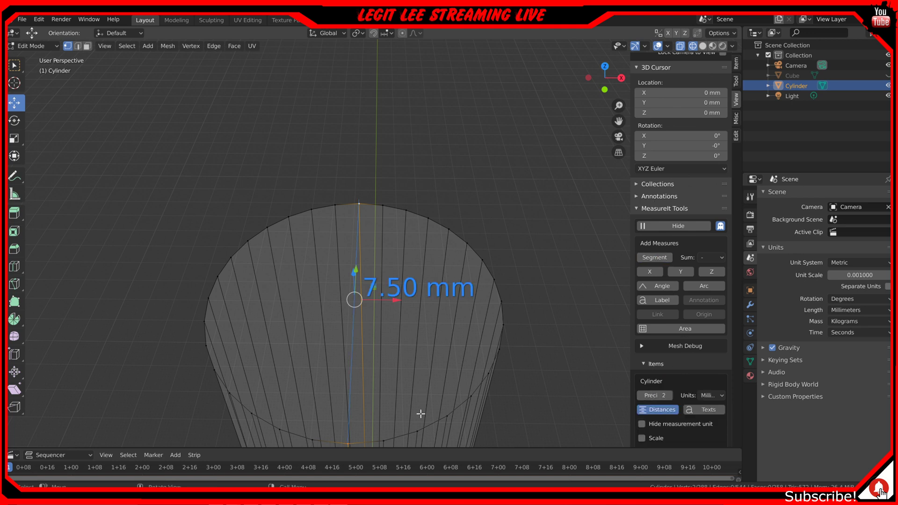
- Scale the whole top rim loop along Y by about 0.796, giving a front-to-back depth of 5.97 mm
left_click(420, 428, "alt")
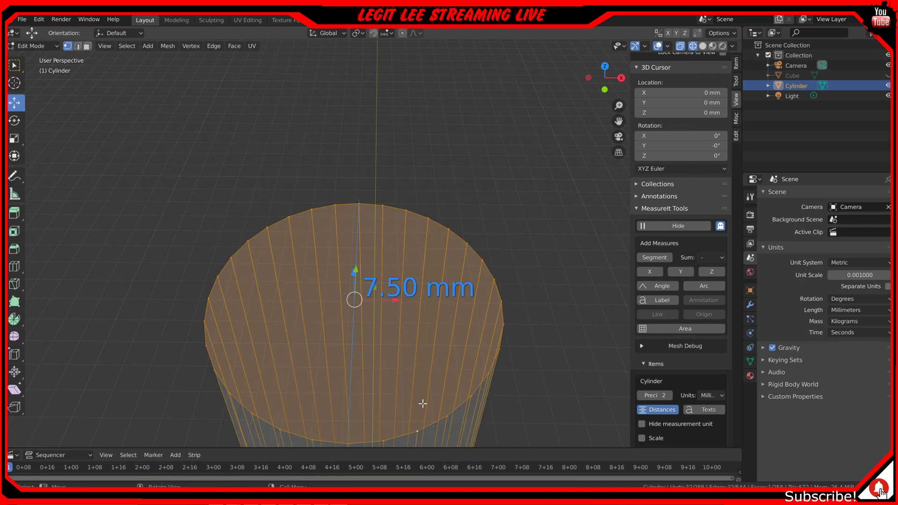
key("KP_7")
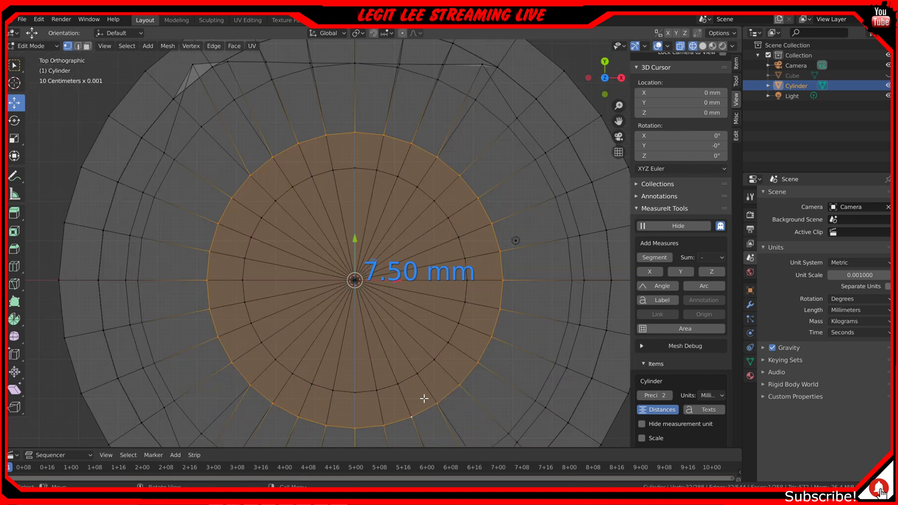
key("s")
key("y")
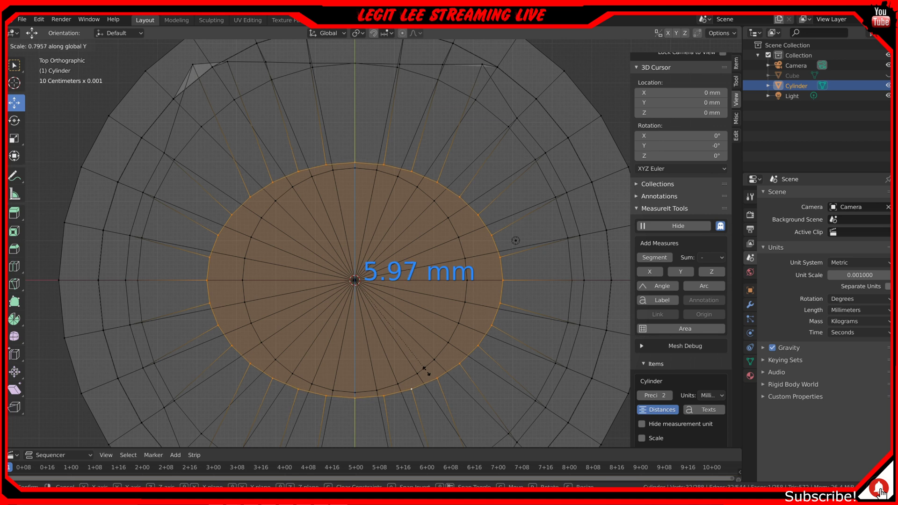
left_click(426, 373)
- Examine the whole tapered shaft in perspective, from the flattened top end down to the pointed tip
scroll(425, 378, "down", 3)
middle_click_drag(421, 394, 417, 363)
scroll(418, 364, "down", 5)
middle_click_drag(424, 399, 385, 102)
scroll(407, 296, "up", 3)
scroll(407, 296, "up", 1)
scroll(383, 148, "down", 2)
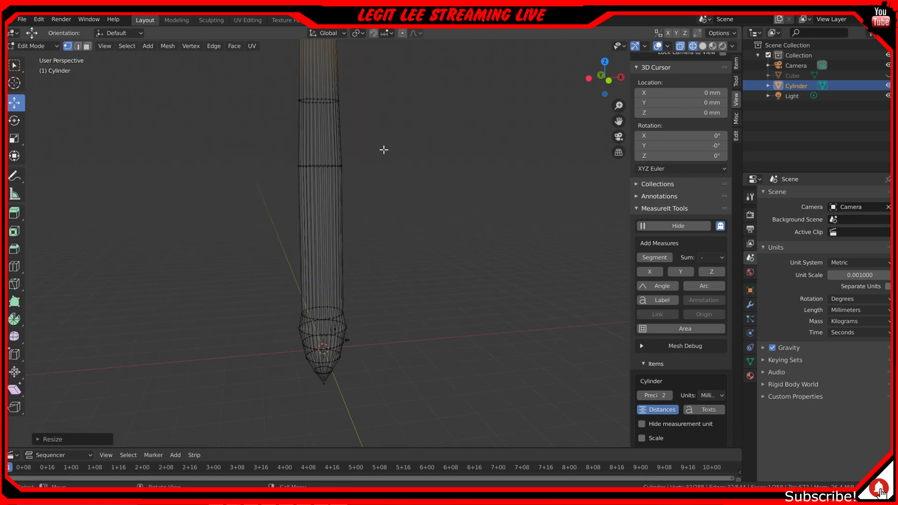
middle_click_drag(380, 191, 358, 191)
right_click(494, 234)
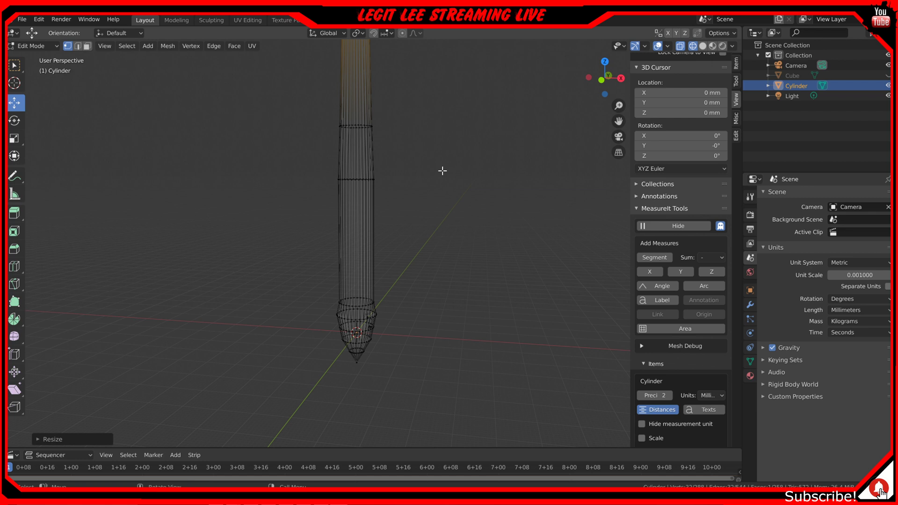
- Switch the viewport shading to Material Preview and add a new material to the cylinder
key("z")
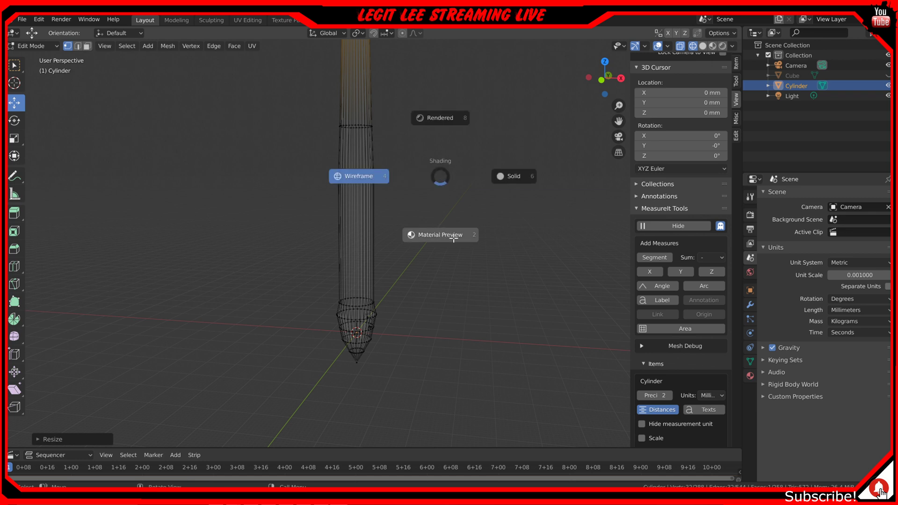
left_click(466, 245)
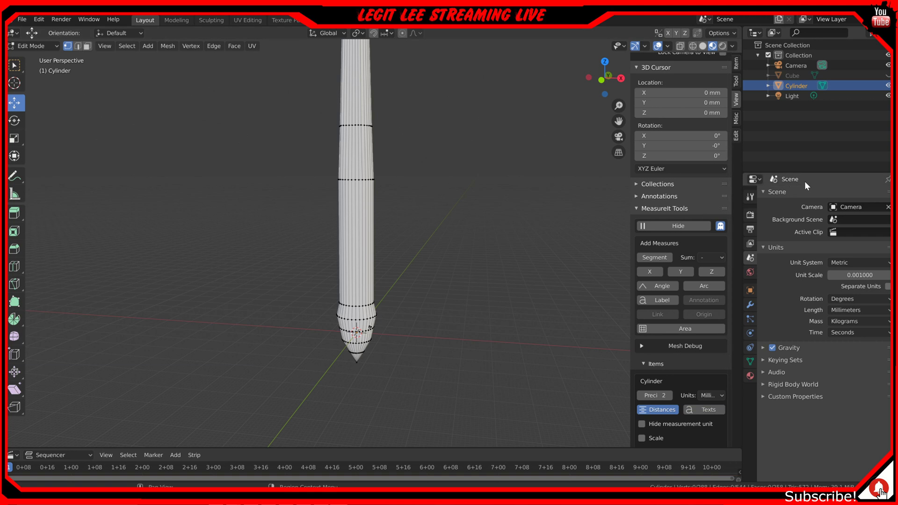
left_click(748, 377)
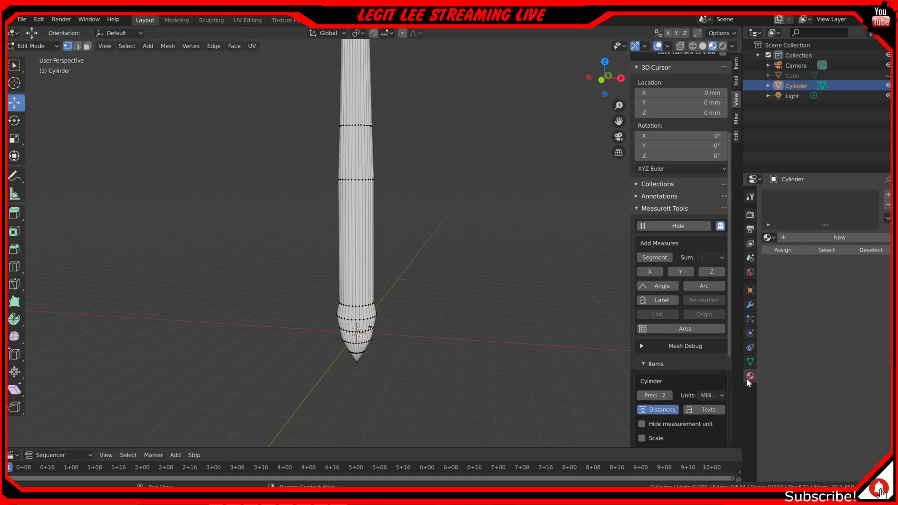
left_click(773, 240)
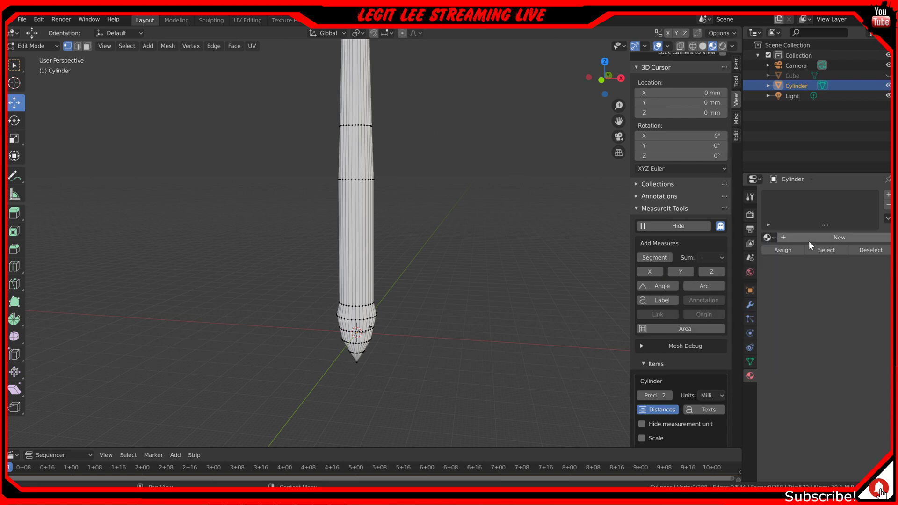
left_click(813, 240)
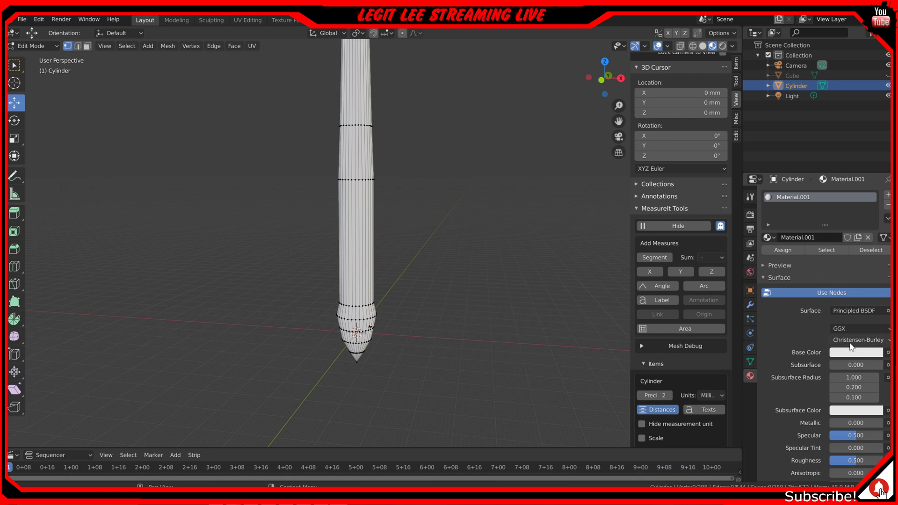
- Set the cylinder material's base colour to black by lowering its brightness to zero
left_click(852, 354)
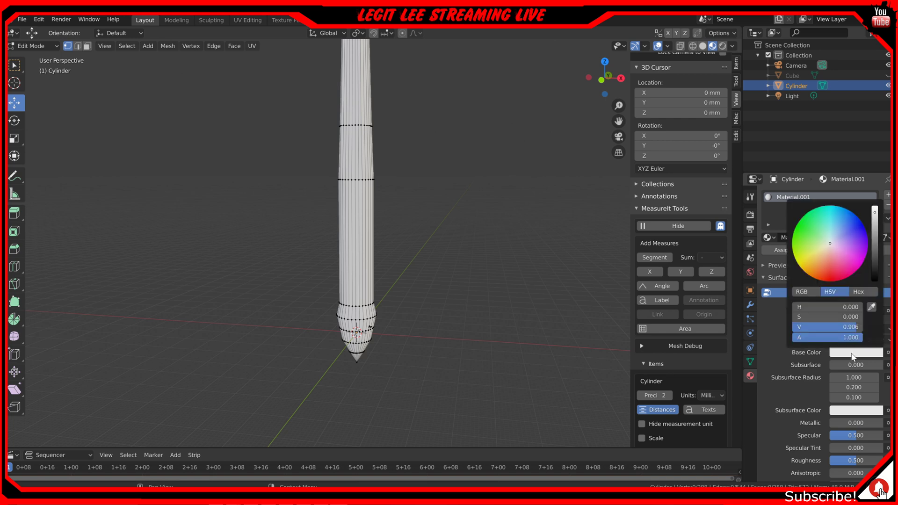
left_click_drag(874, 209, 875, 267)
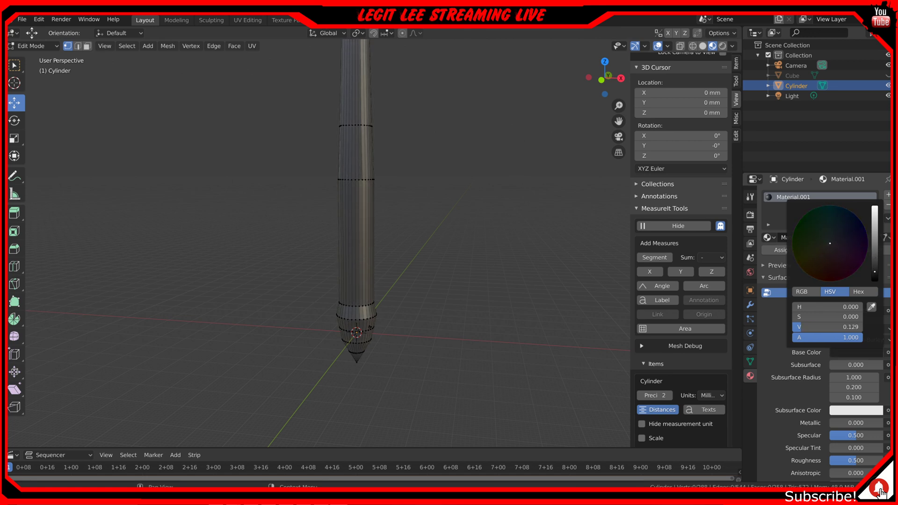
left_click_drag(875, 271, 875, 280)
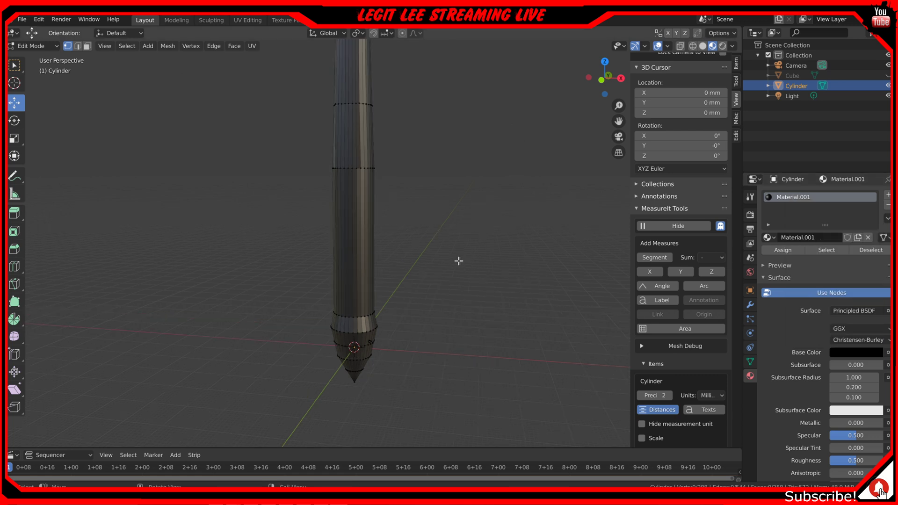
middle_click_drag(459, 260, 457, 234)
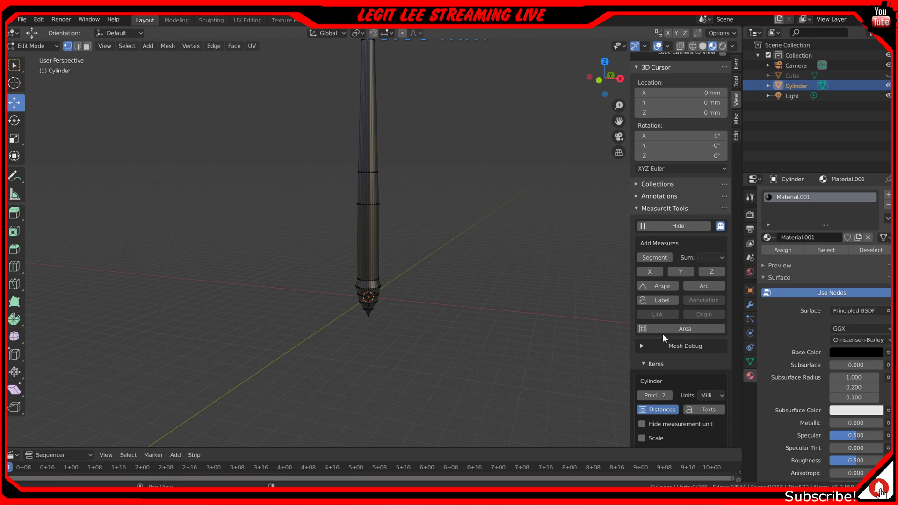
- Delete the remaining MeasureIt segment measurement from the cylinder and check the black shaft from flattened end to tip
scroll(674, 353, "down", 4)
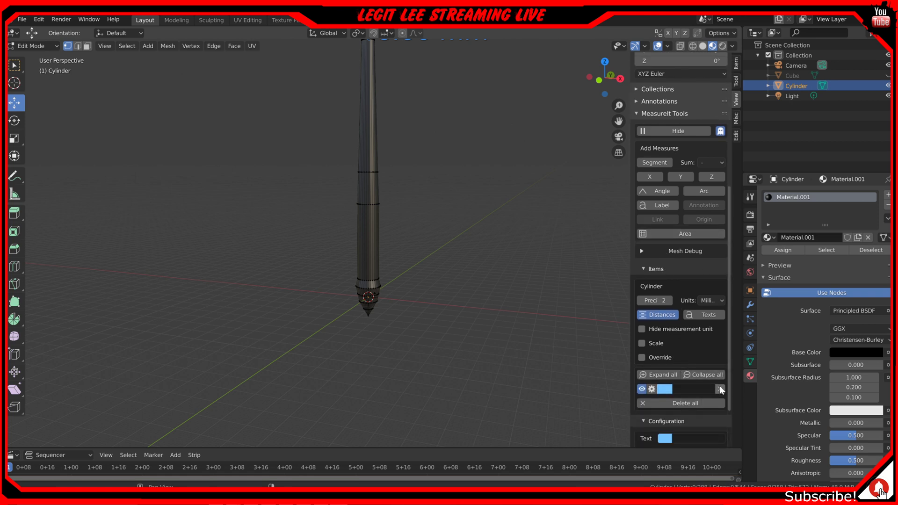
left_click(720, 389)
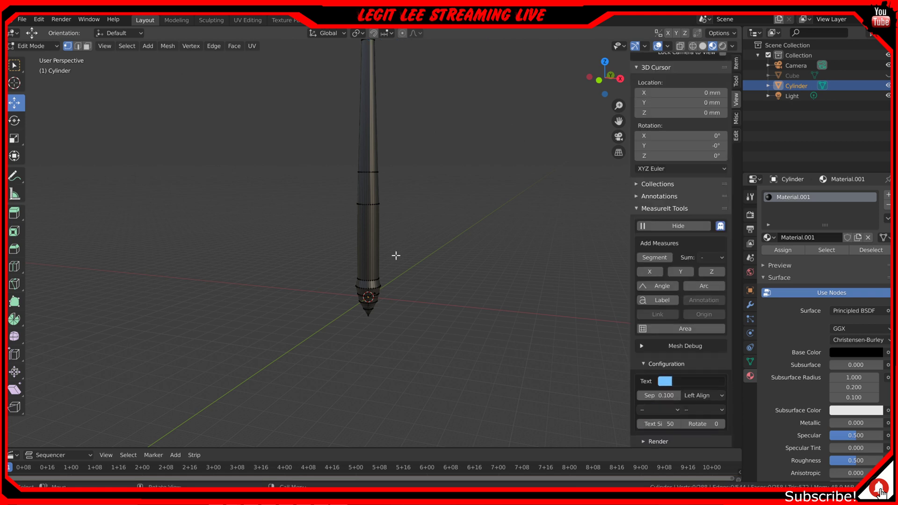
scroll(396, 256, "up", 8)
middle_click_drag(396, 254, 406, 204)
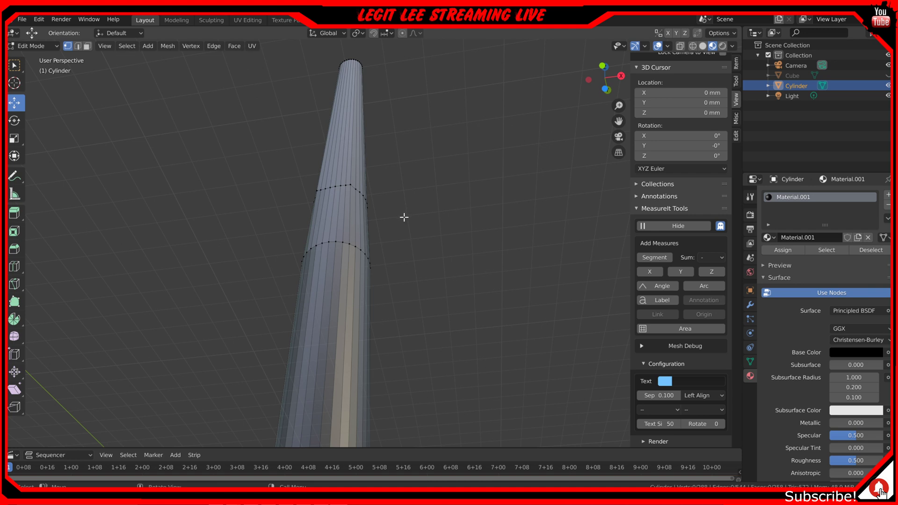
scroll(406, 212, "down", 6)
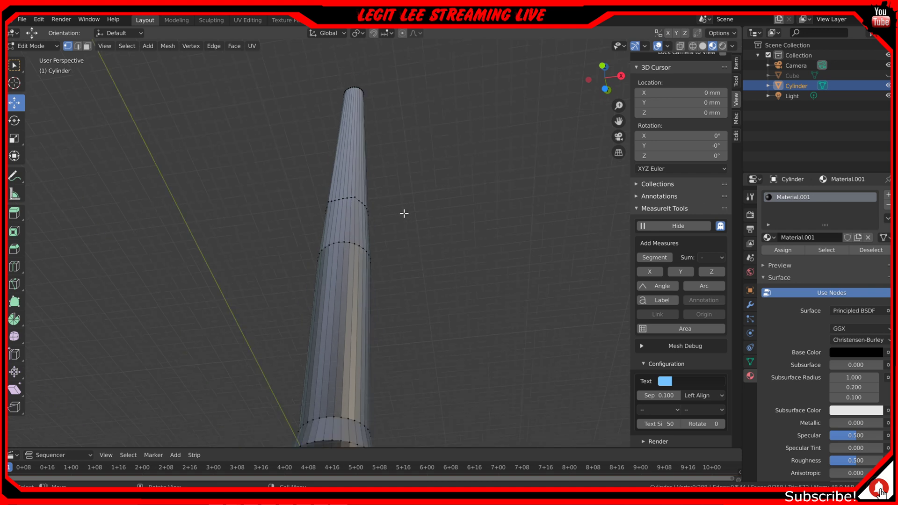
middle_click_drag(404, 225, 407, 258)
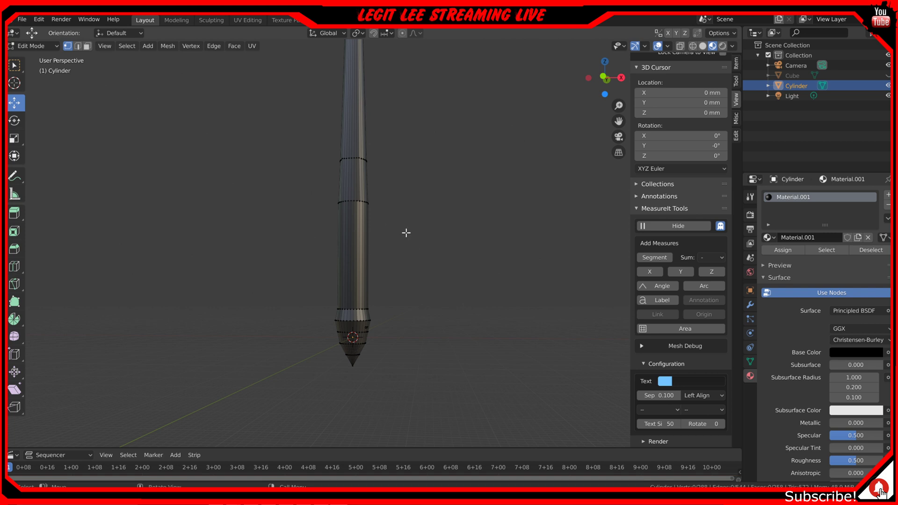
middle_click_drag(373, 220, 377, 275, "shift")
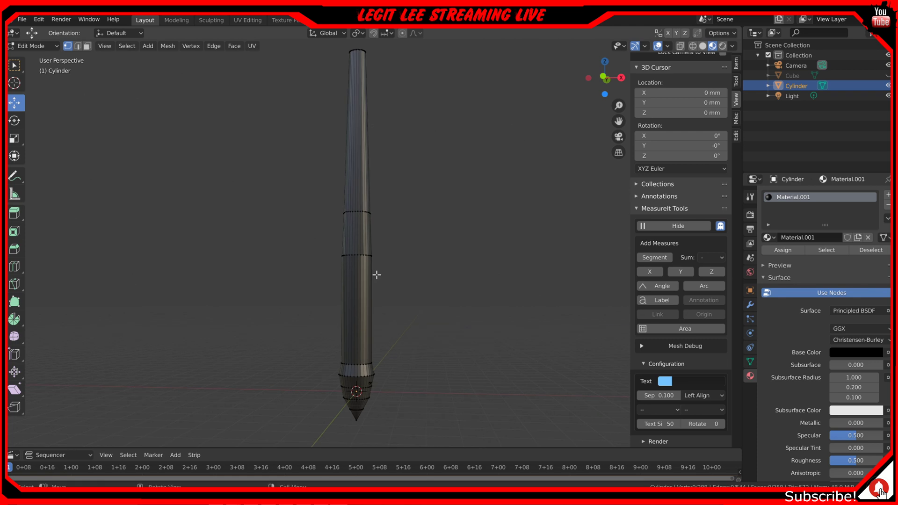